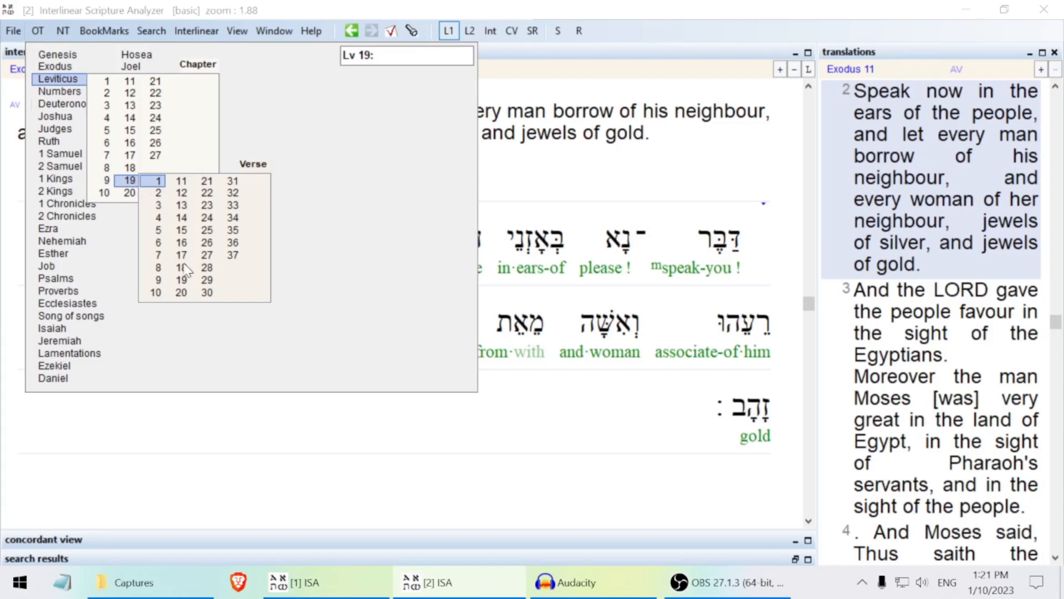
Step: Open Leviticus 19:18 and search for Strong's number H7453 from the Hebrew word glossed "to associate-of you"
click(183, 270)
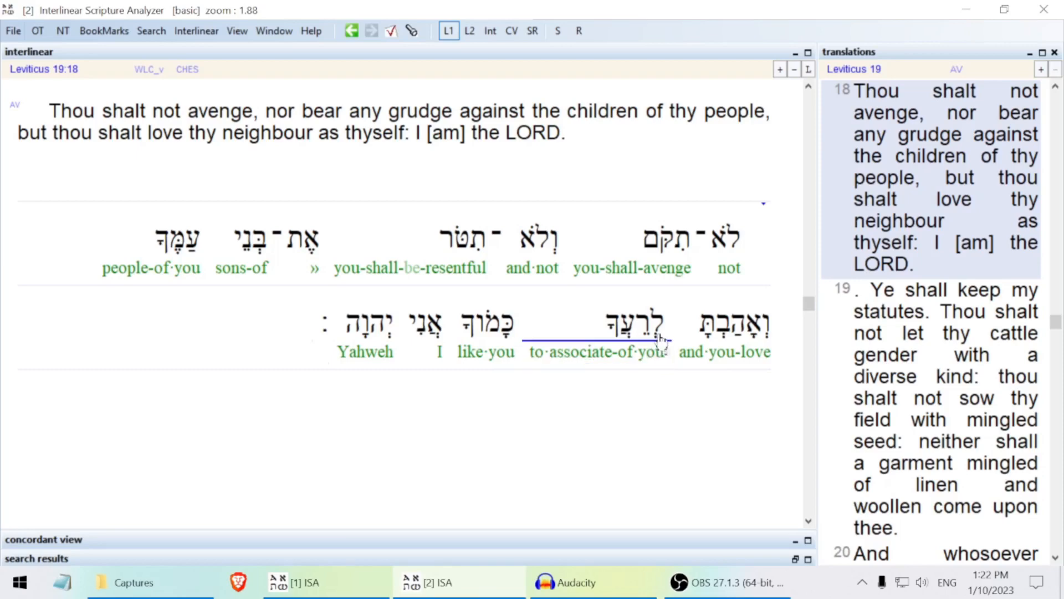
click(664, 348)
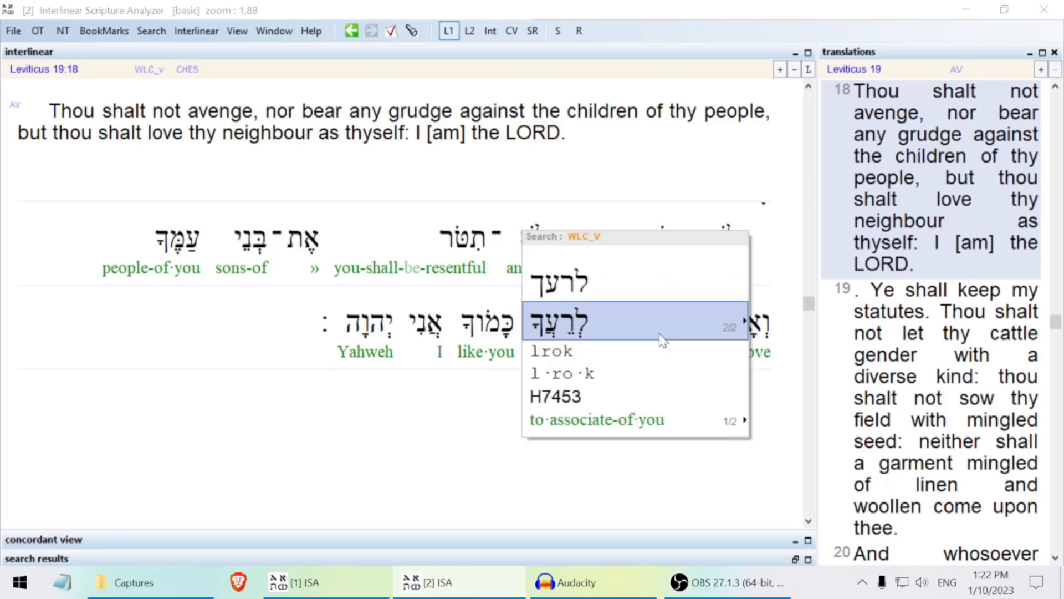
click(622, 393)
click(721, 229)
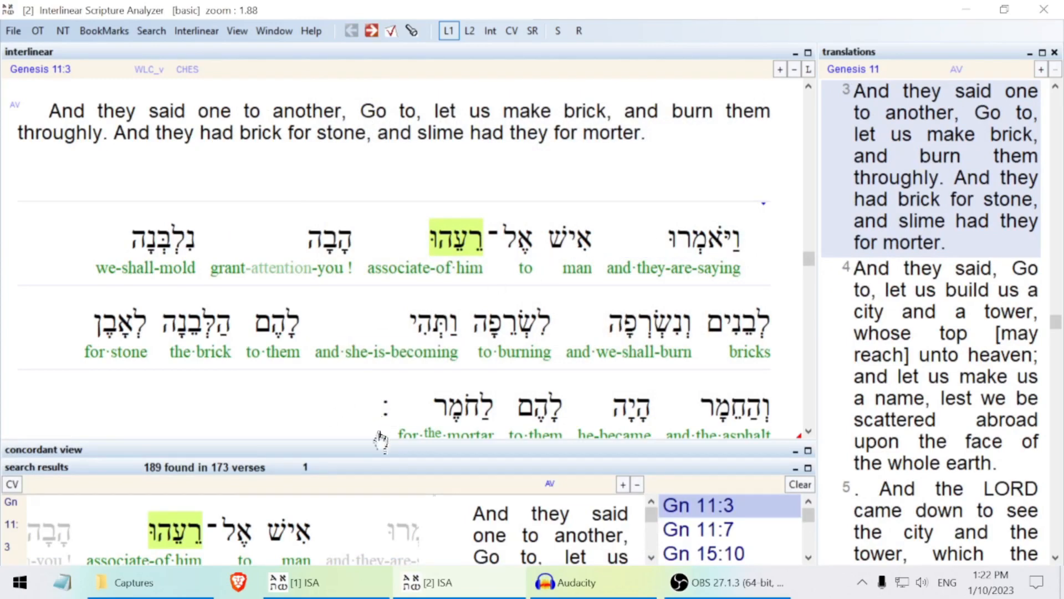
Step: Enlarge the search results area, look through the list of verses and open Exodus 2:13
drag(344, 460, 352, 406)
drag(811, 557, 811, 556)
click(810, 556)
click(810, 556)
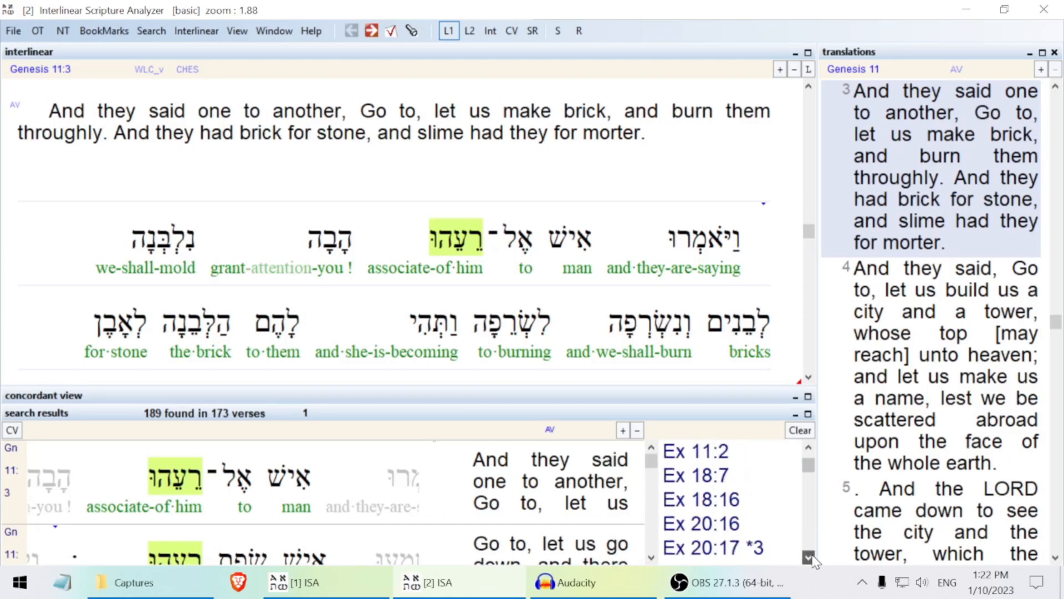
click(811, 557)
click(809, 447)
click(809, 447)
click(773, 452)
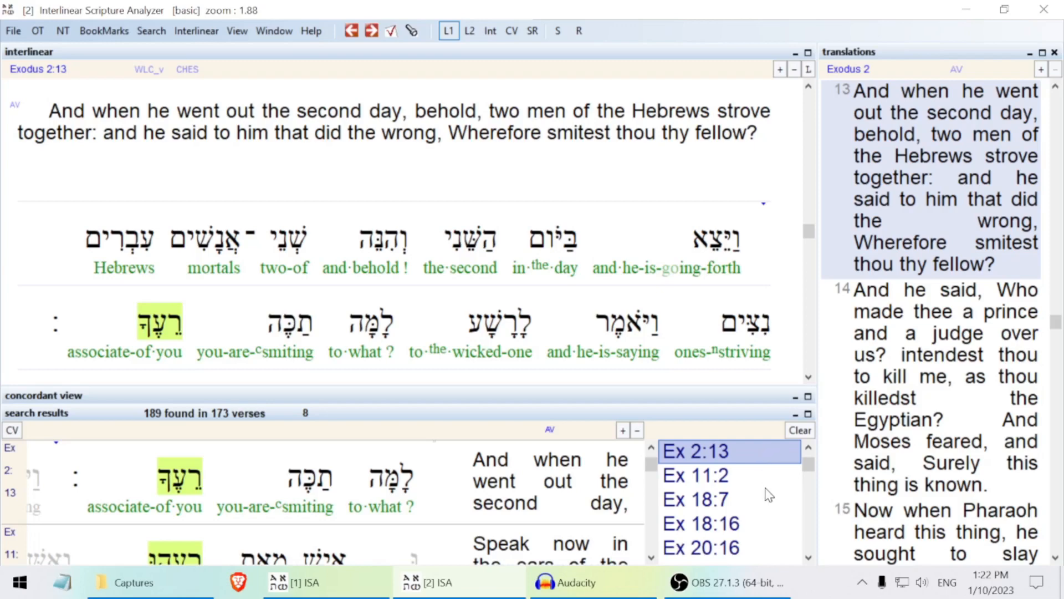
Step: Open the result verses Exodus 20:16 and Exodus 20:17, plus another verse further down the results list
click(808, 558)
click(809, 558)
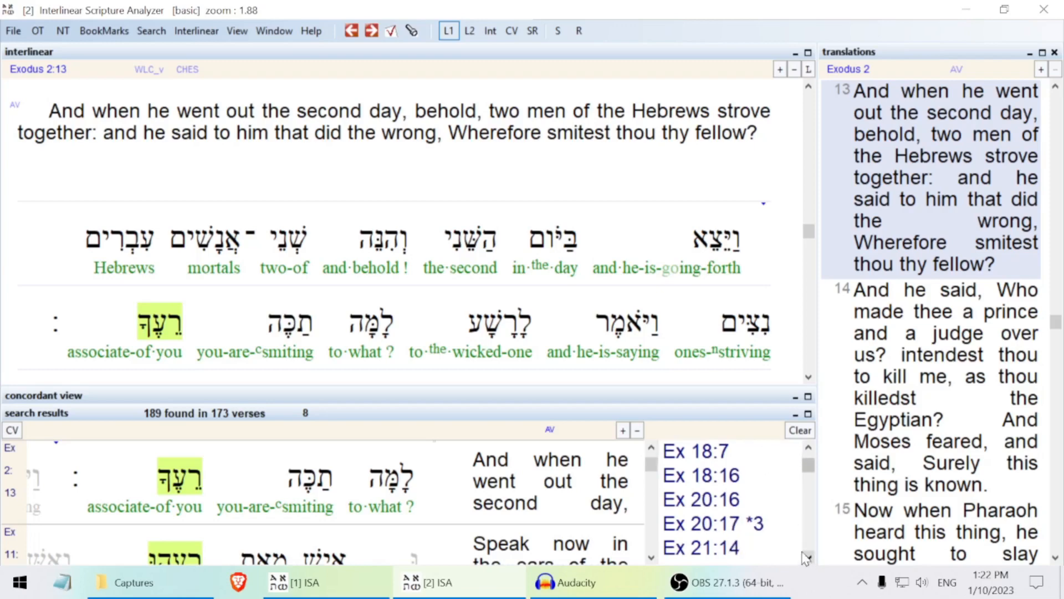
click(760, 506)
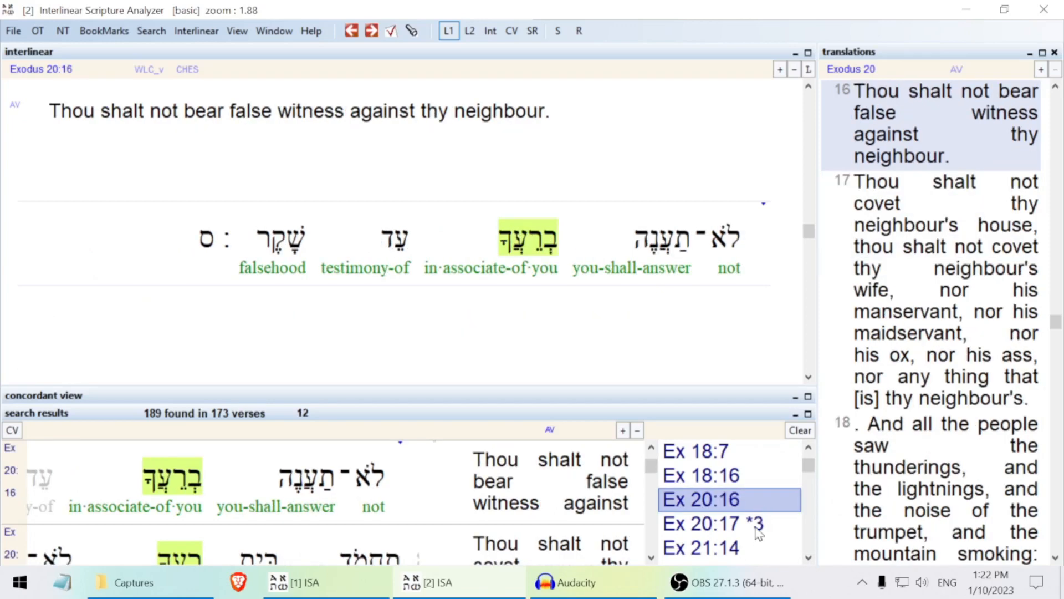
click(760, 529)
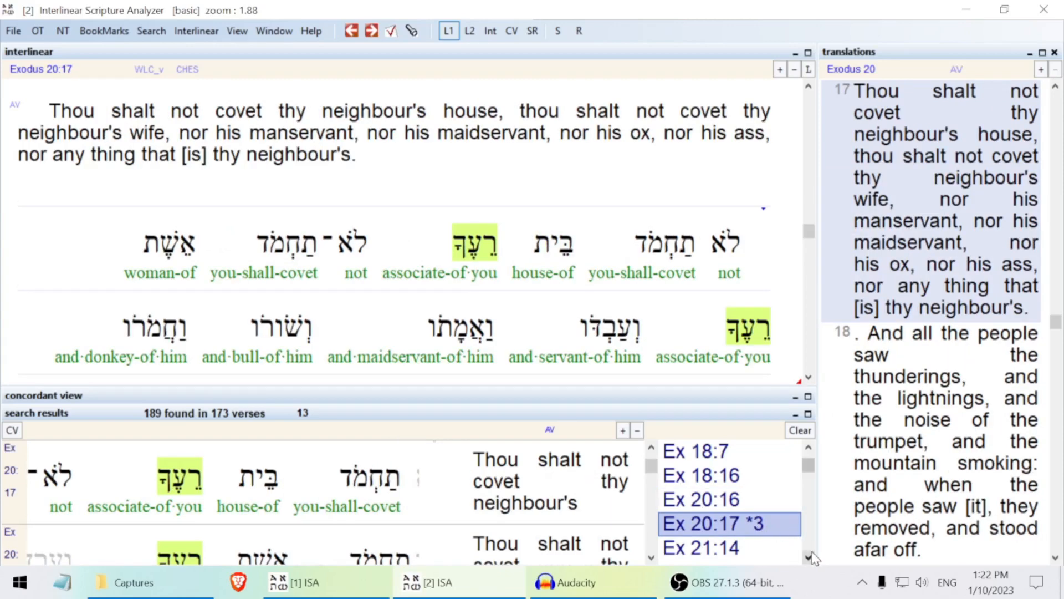
click(808, 556)
click(808, 556)
click(808, 556)
click(762, 545)
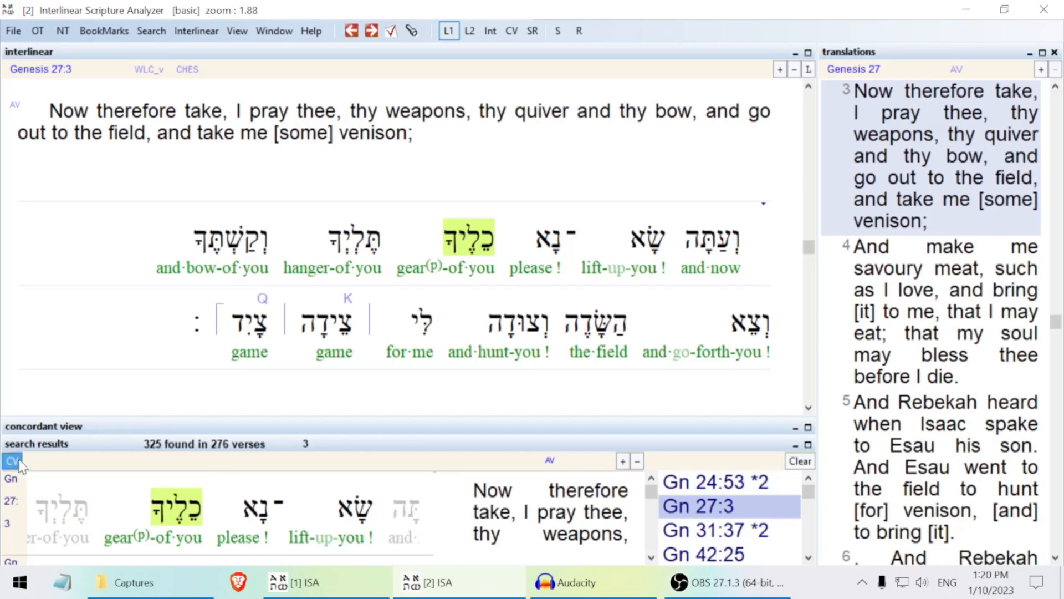
Step: Enlarge the concordant view for H3627, review the glosses of its word forms and select the form glossed "gear-of him"
drag(81, 346, 84, 305)
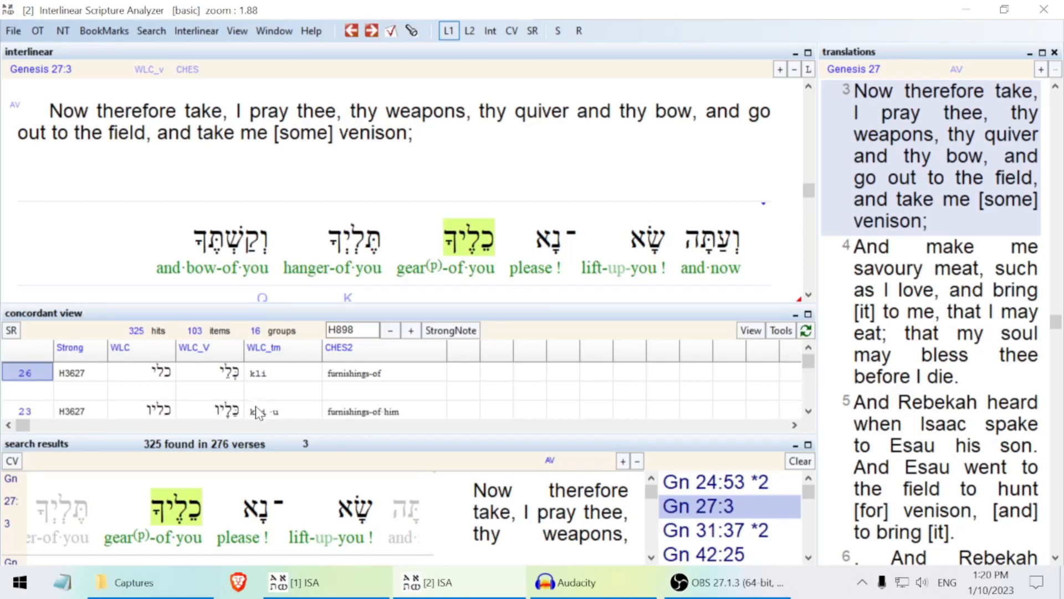
drag(177, 431, 183, 454)
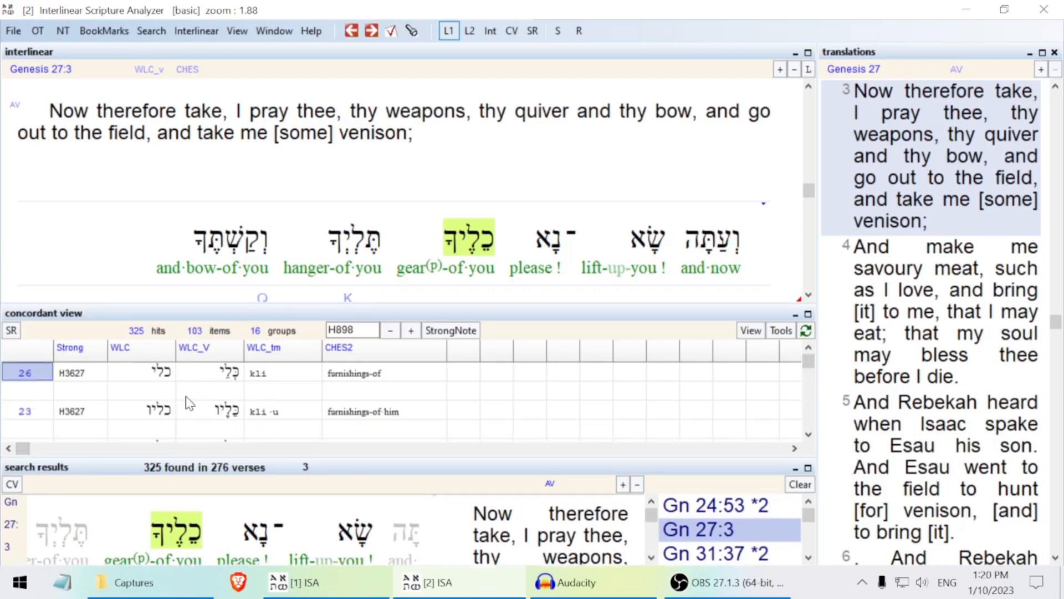
click(808, 435)
click(808, 435)
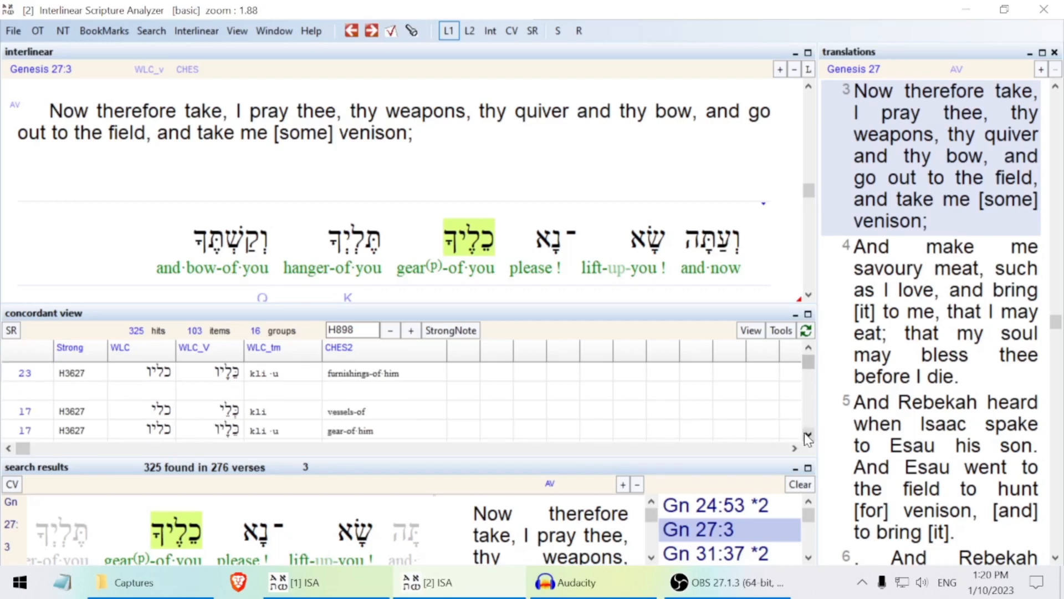
click(808, 436)
click(809, 435)
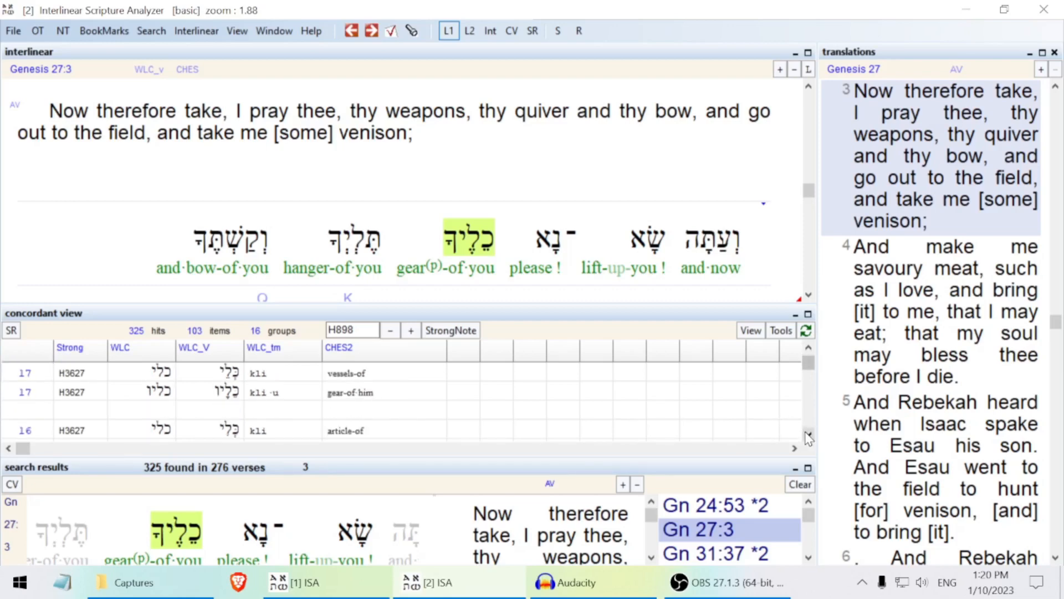
click(808, 435)
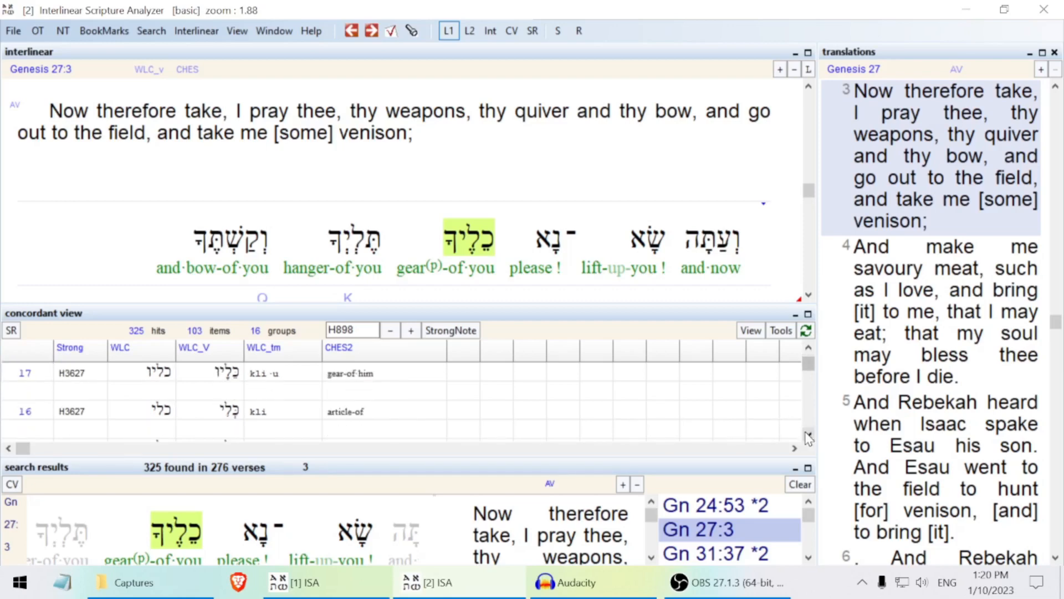
click(27, 377)
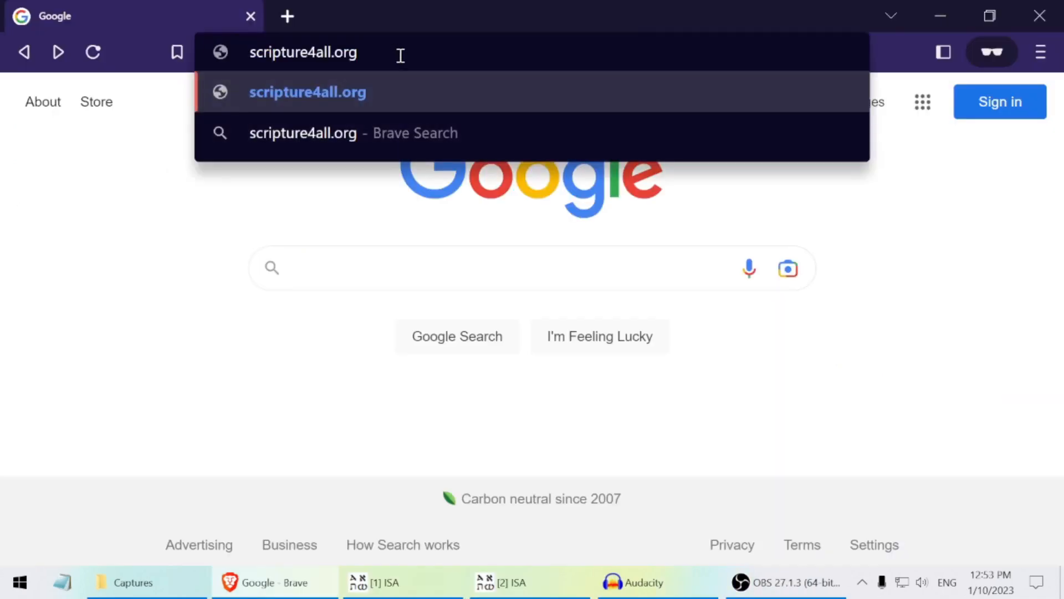
Step: Load scripture4all.org in the browser, open the ISA3 Basic download page and review it, highlighting the sentence about still using the old ISA2
key(Return)
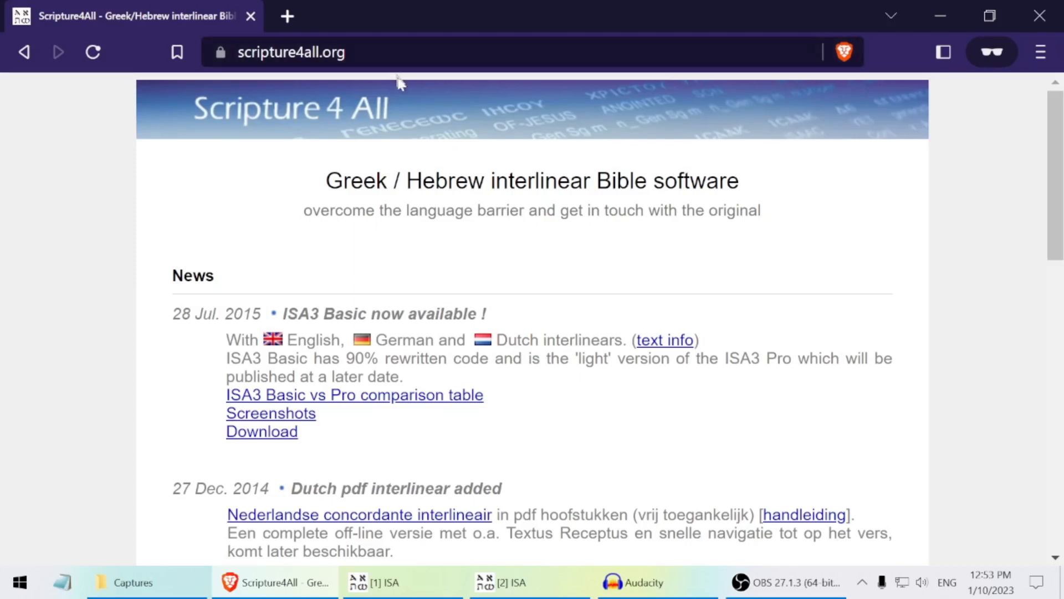
click(276, 439)
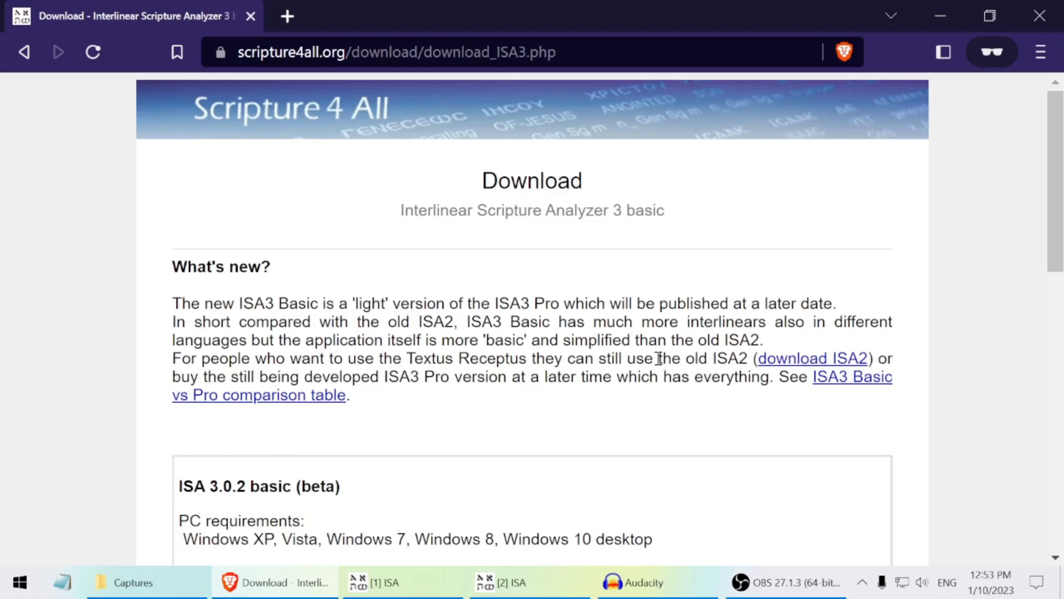
drag(171, 368, 459, 342)
click(228, 367)
scroll(355, 341, down, 10)
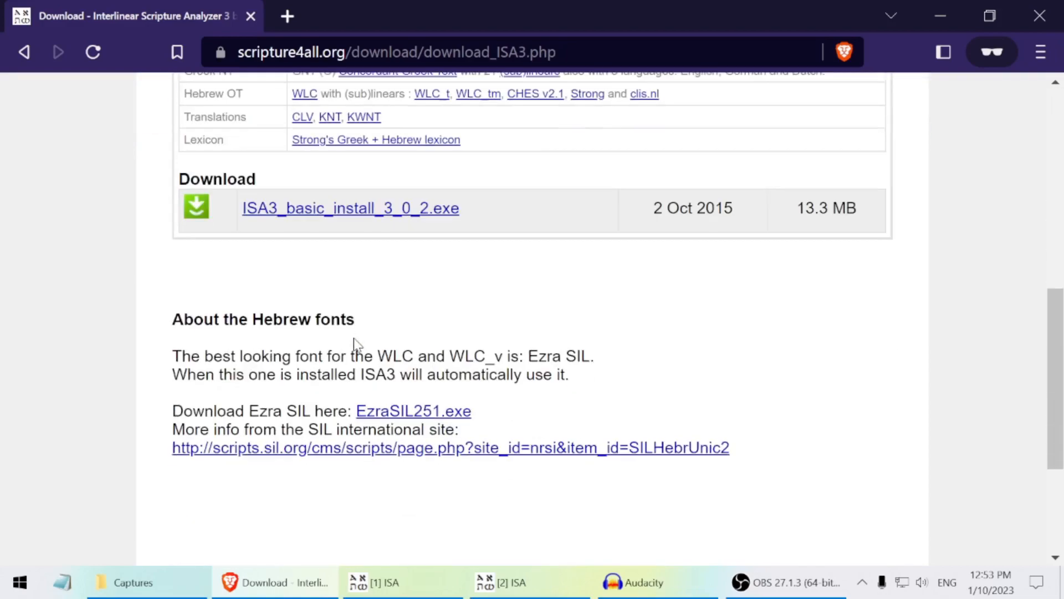
scroll(355, 341, up, 10)
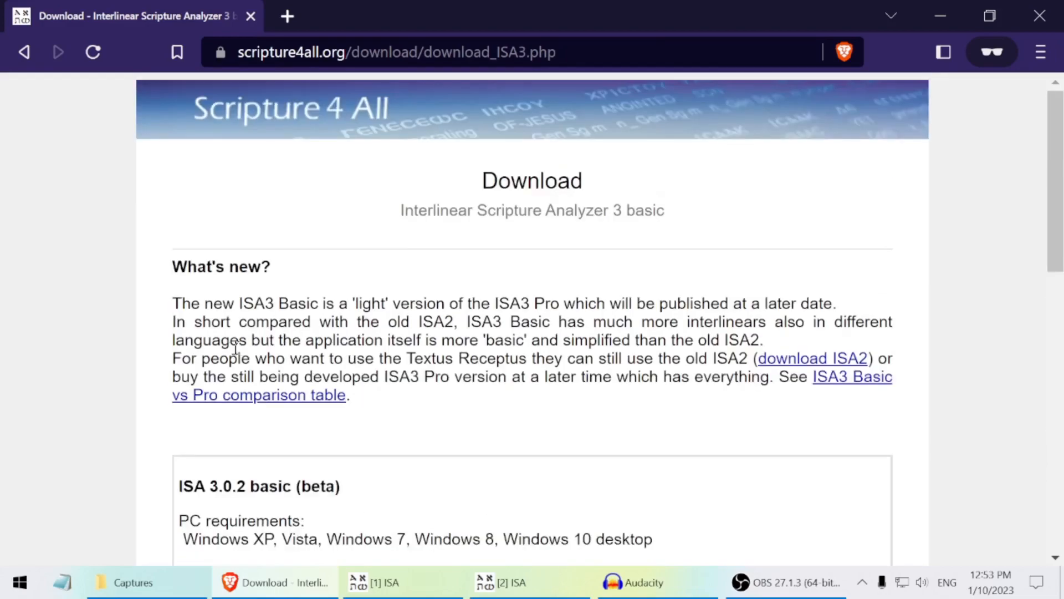
drag(532, 358, 872, 355)
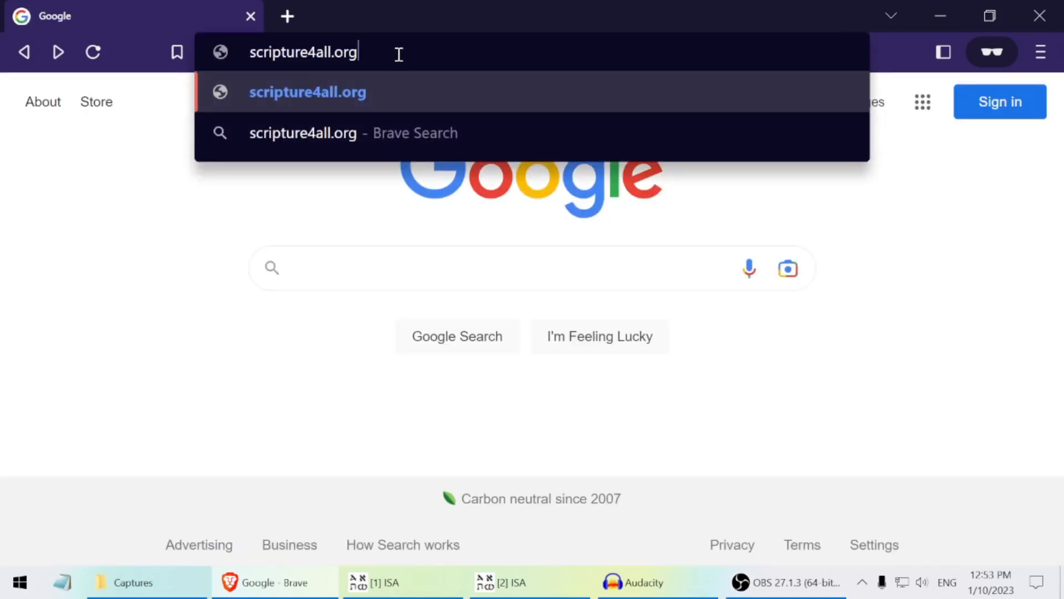
Step: Load scripture4all.org and go through its ISA3 Basic download page to the ISA2 download page
key(Return)
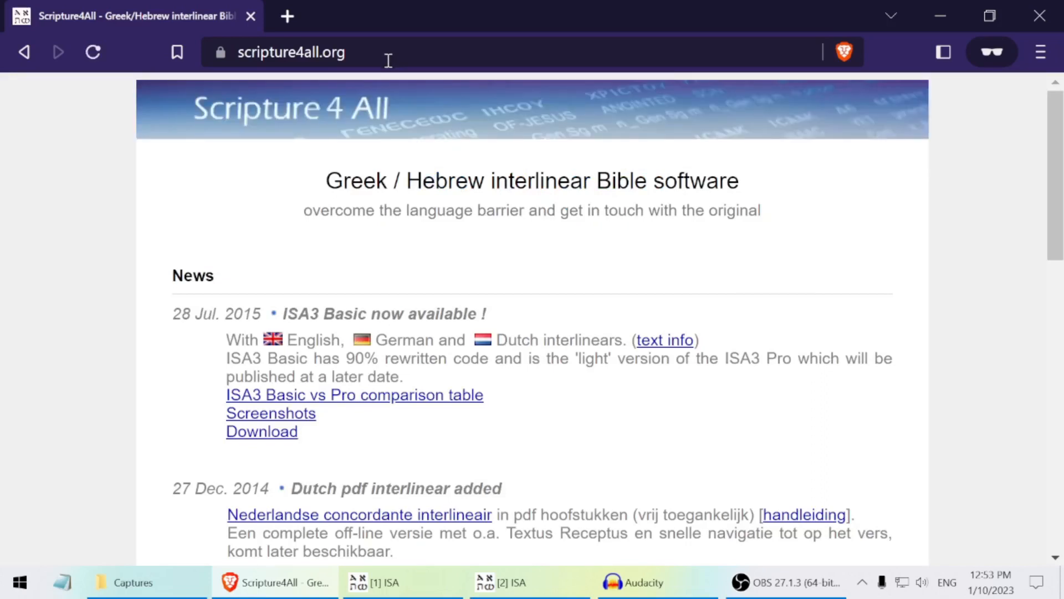
click(276, 442)
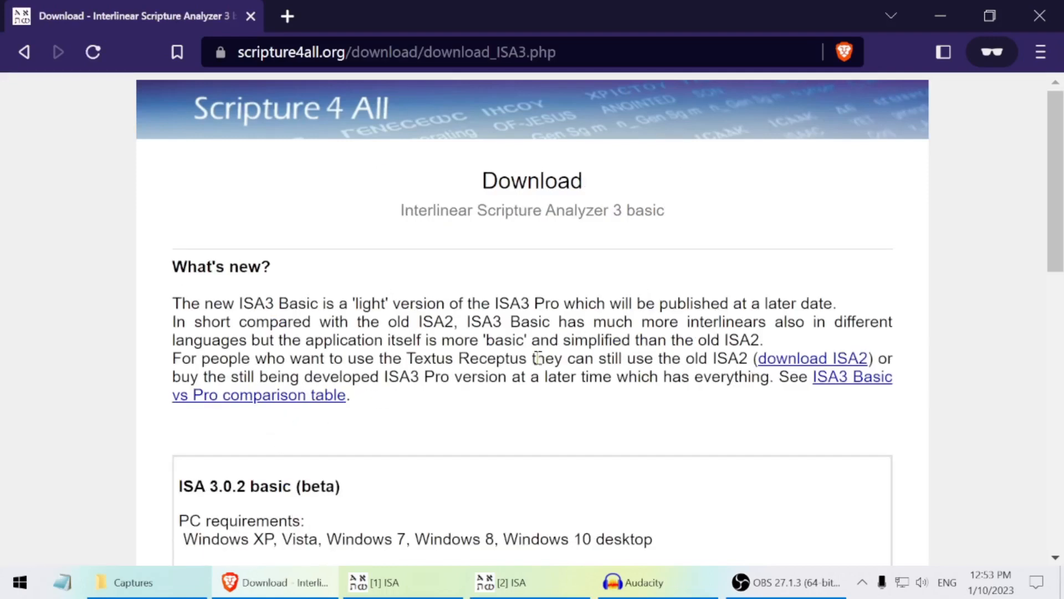
drag(537, 359, 875, 359)
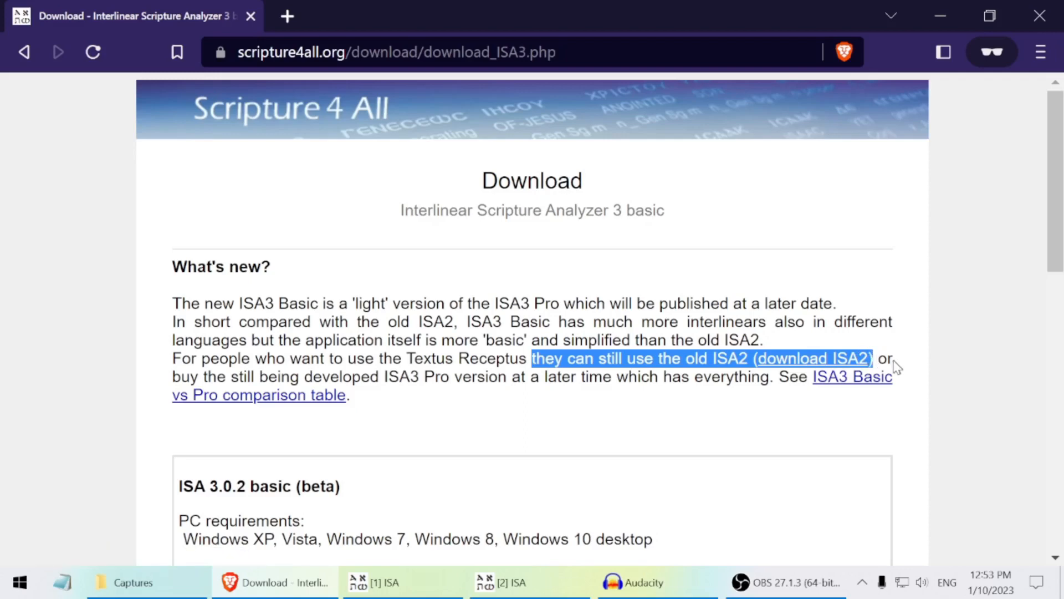
click(894, 363)
click(849, 363)
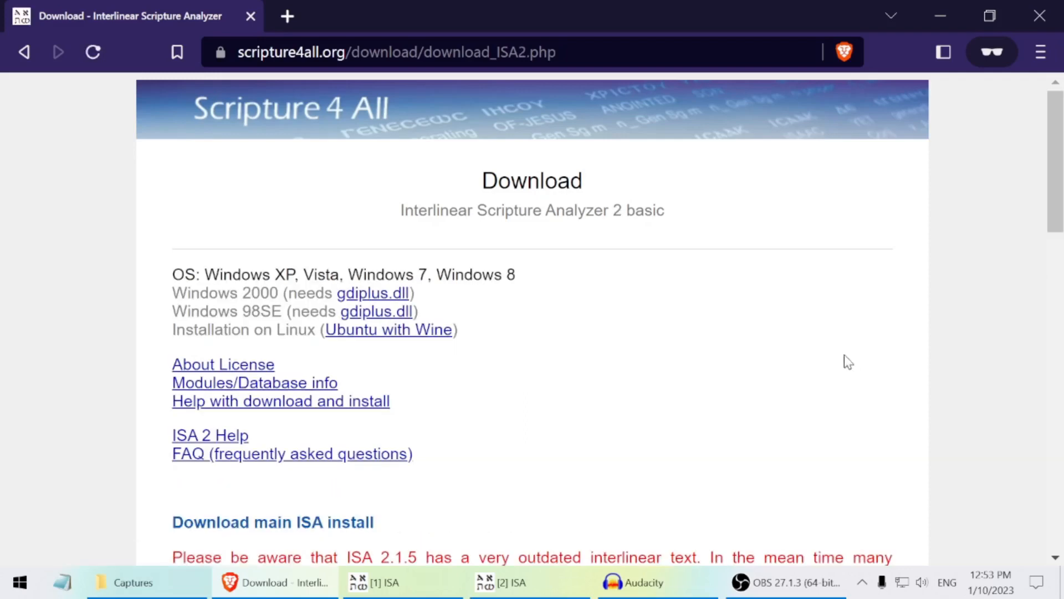
Step: Find the main ISA basic 2.1.5 installer on the ISA2 download page and download ISA_basic_v2_1_5.exe
scroll(509, 371, down, 2)
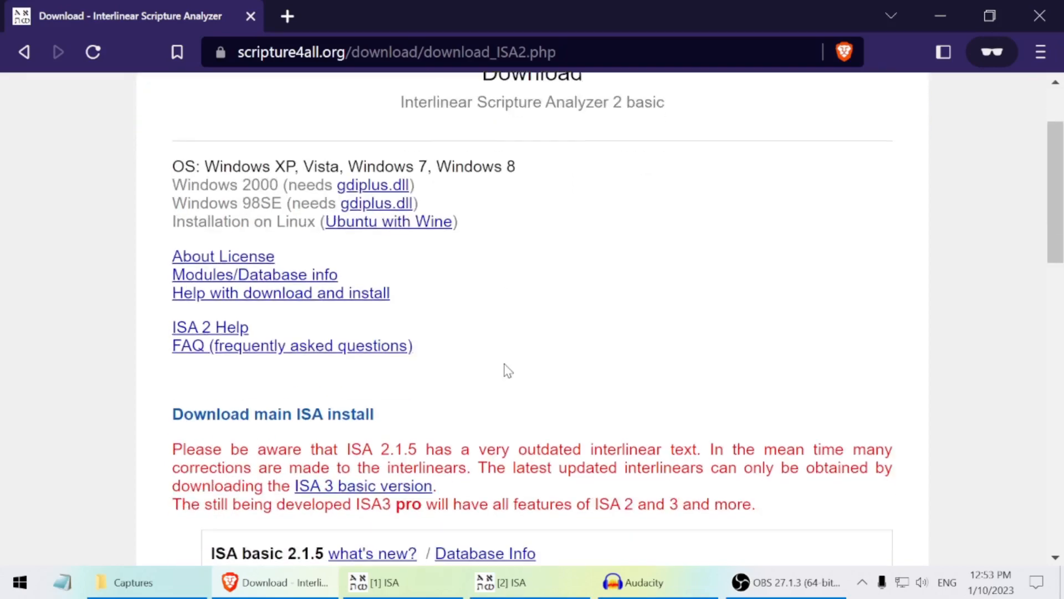
scroll(509, 370, down, 2)
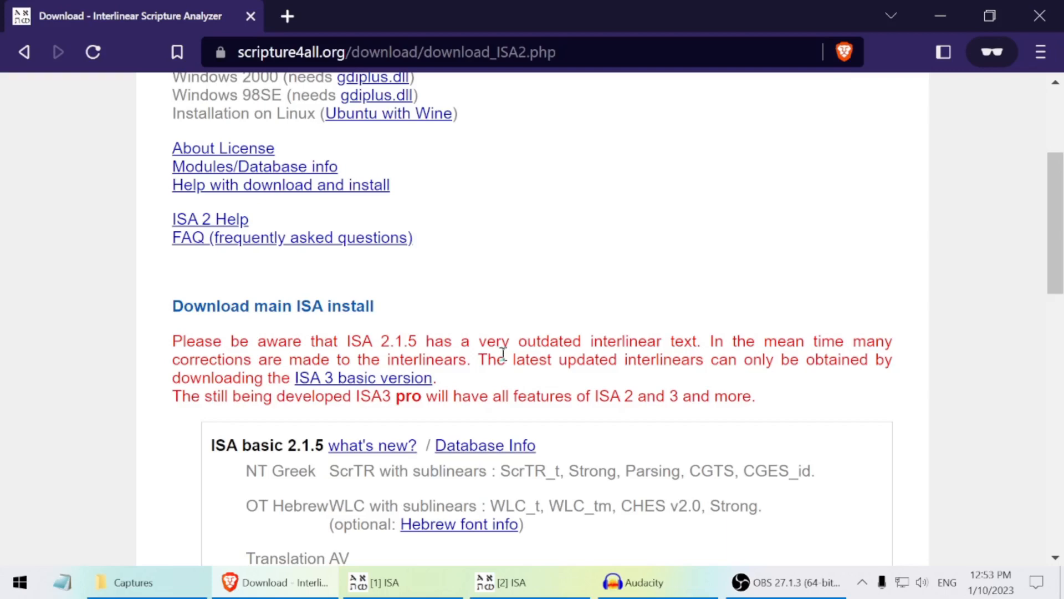
scroll(503, 355, down, 4)
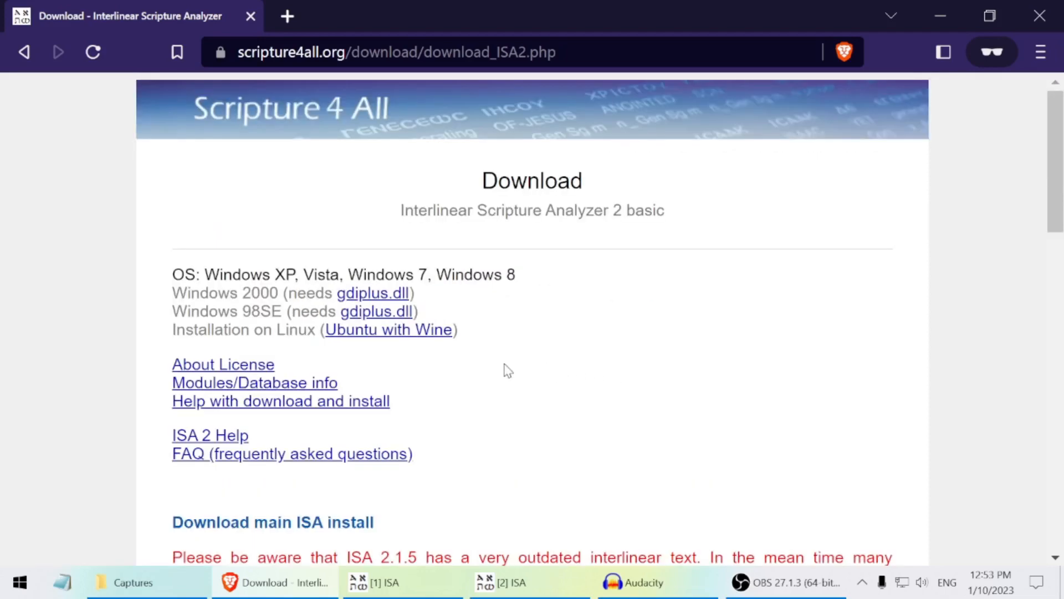
scroll(504, 367, down, 3)
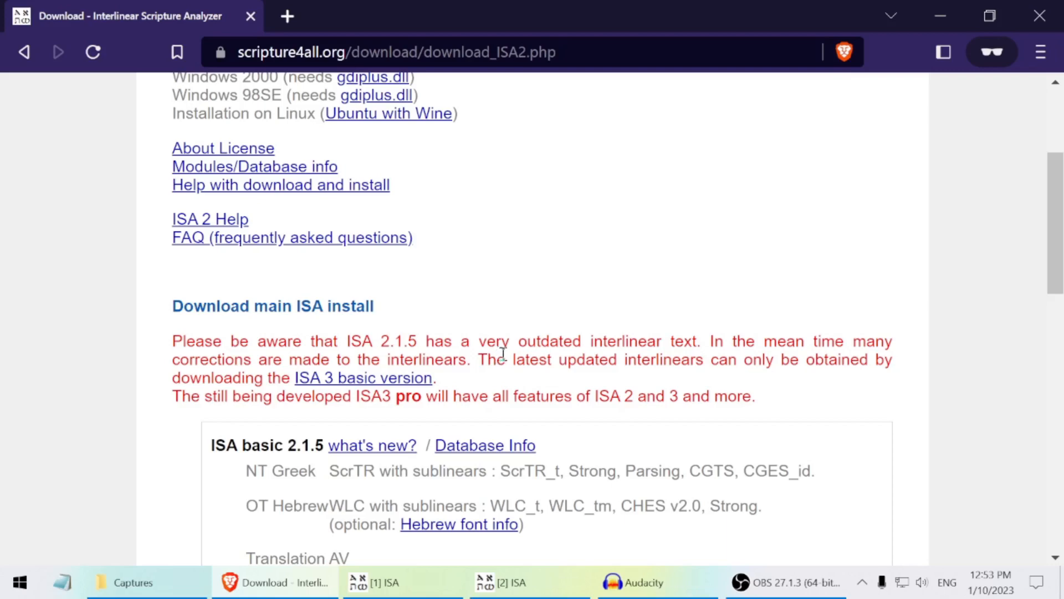
scroll(503, 353, down, 4)
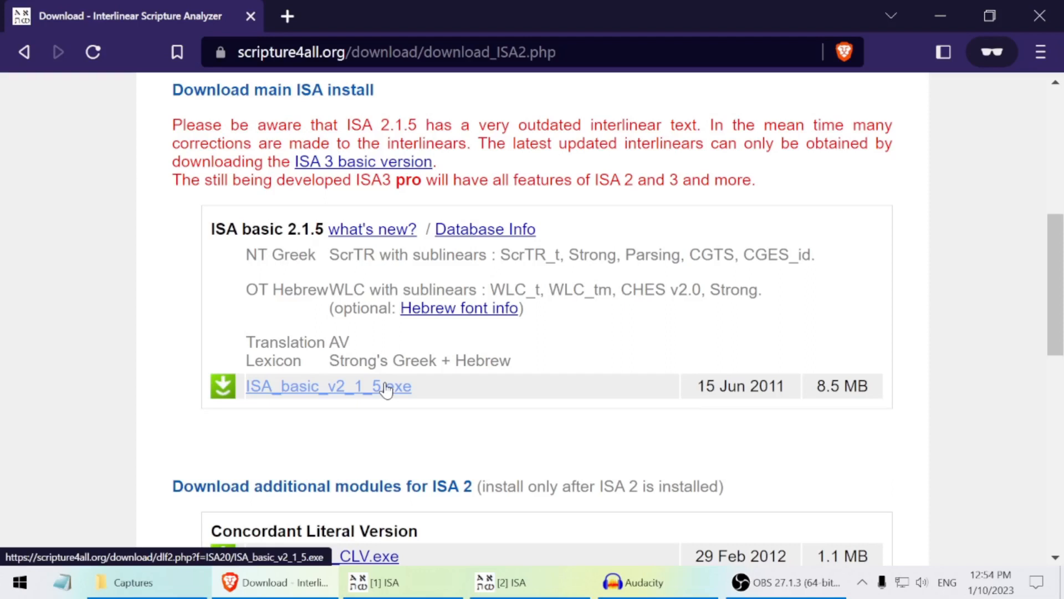
click(386, 386)
click(386, 387)
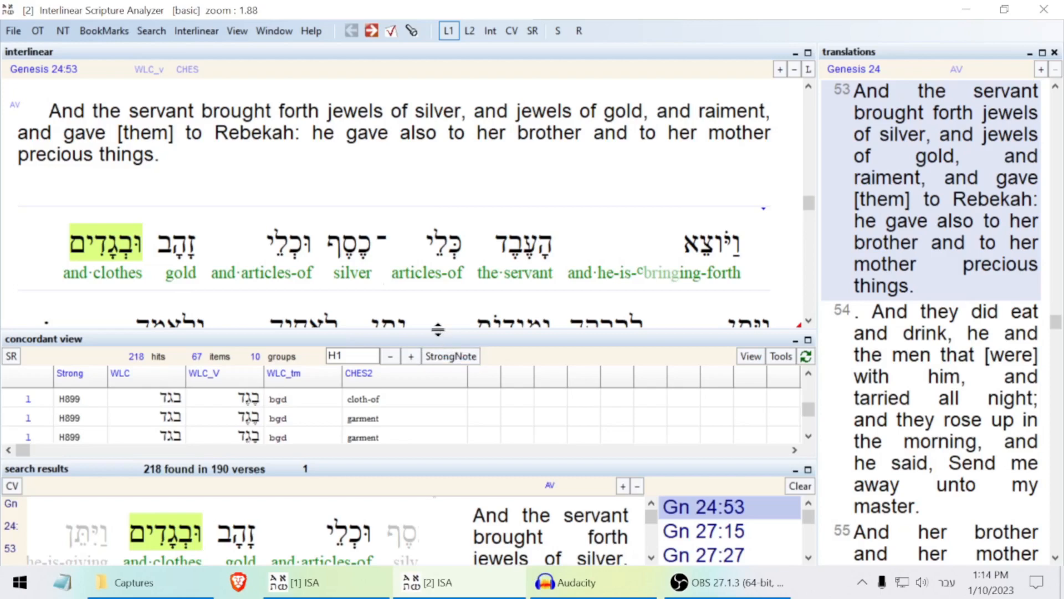
Step: Give the interlinear view more room and search for H899 from the word glossed "and clothes" in Genesis 24:53
drag(438, 330, 437, 446)
right_click(139, 256)
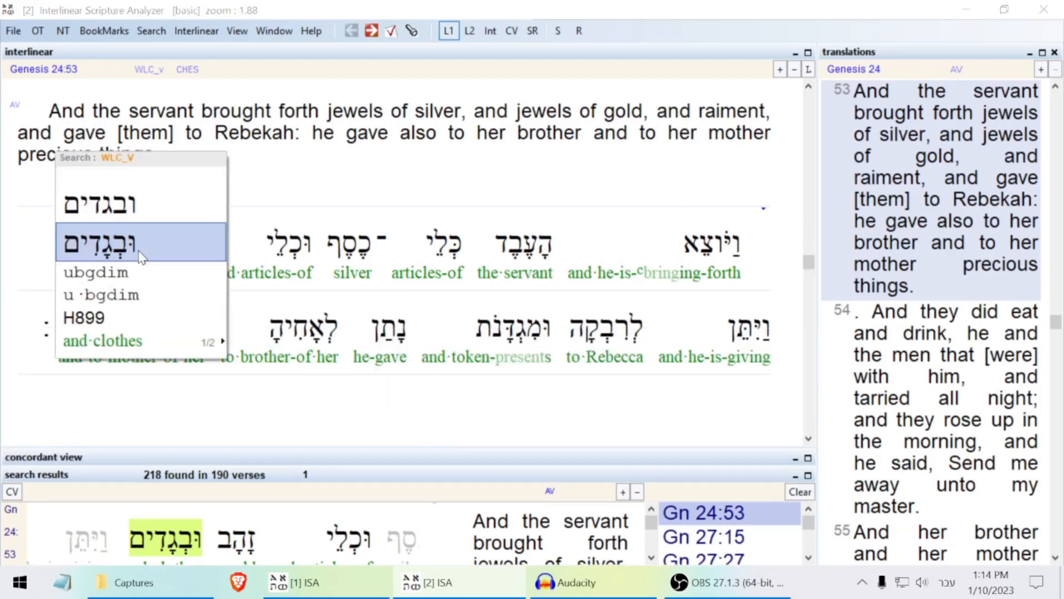
click(89, 318)
click(717, 228)
Step: Enlarge the search results and the concordant view for H899, and review the glosses of the listed word forms
drag(346, 465, 351, 411)
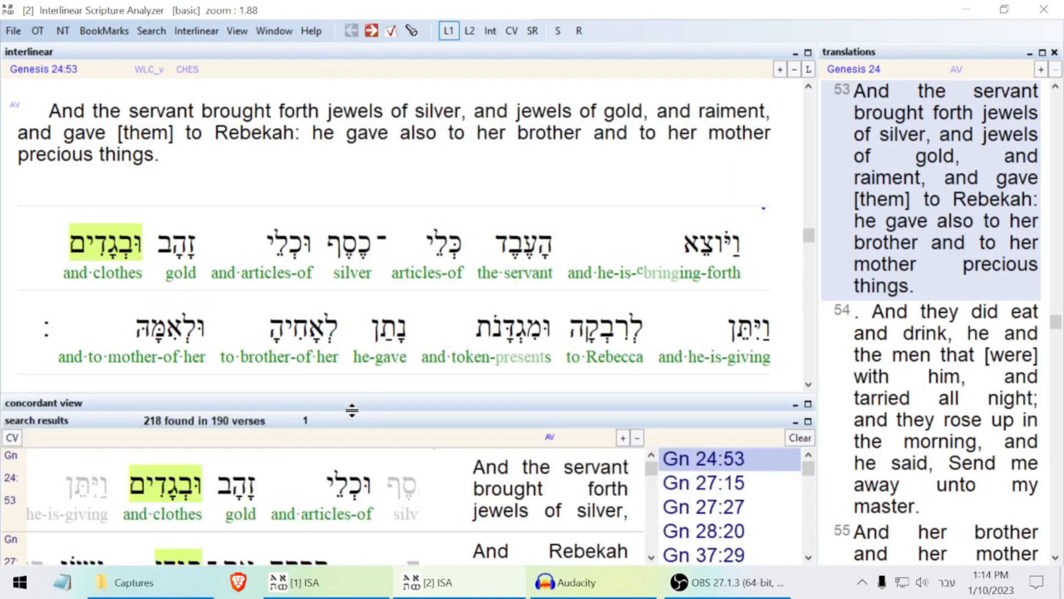
drag(481, 344, 487, 300)
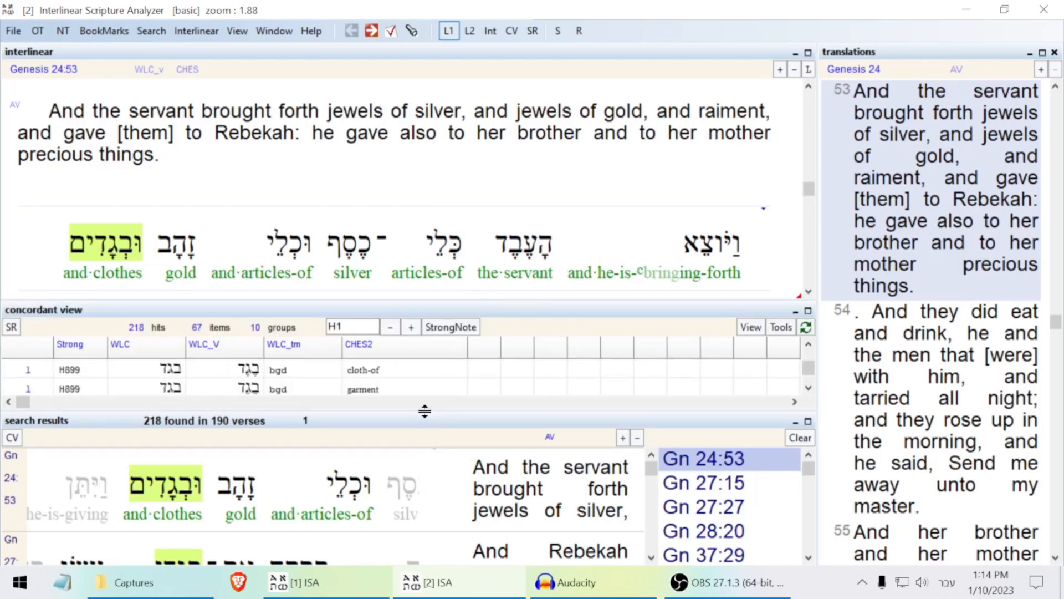
drag(429, 413, 431, 452)
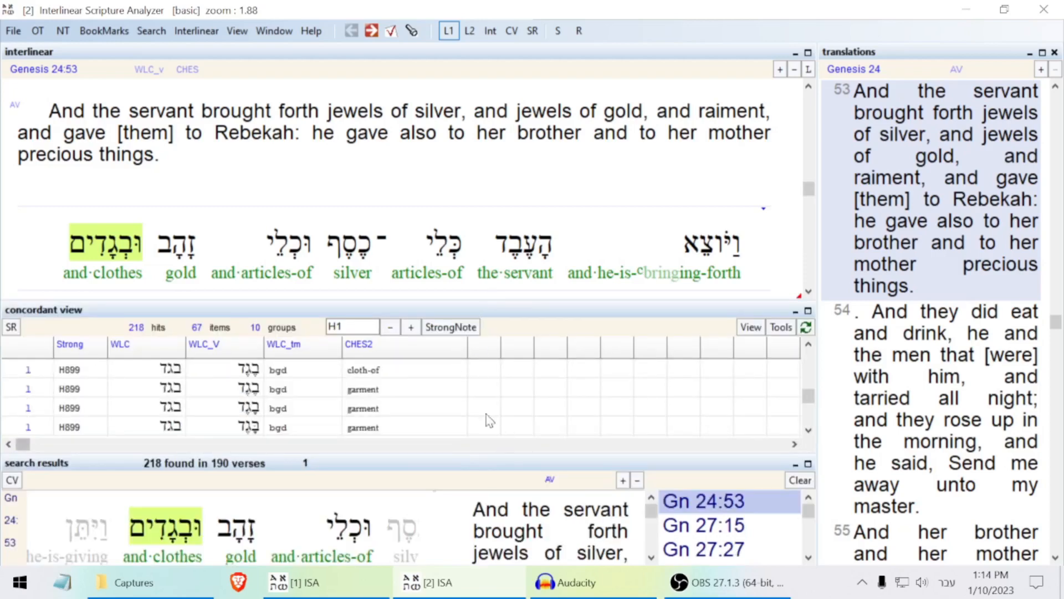
scroll(447, 407, down, 2)
scroll(446, 408, down, 1)
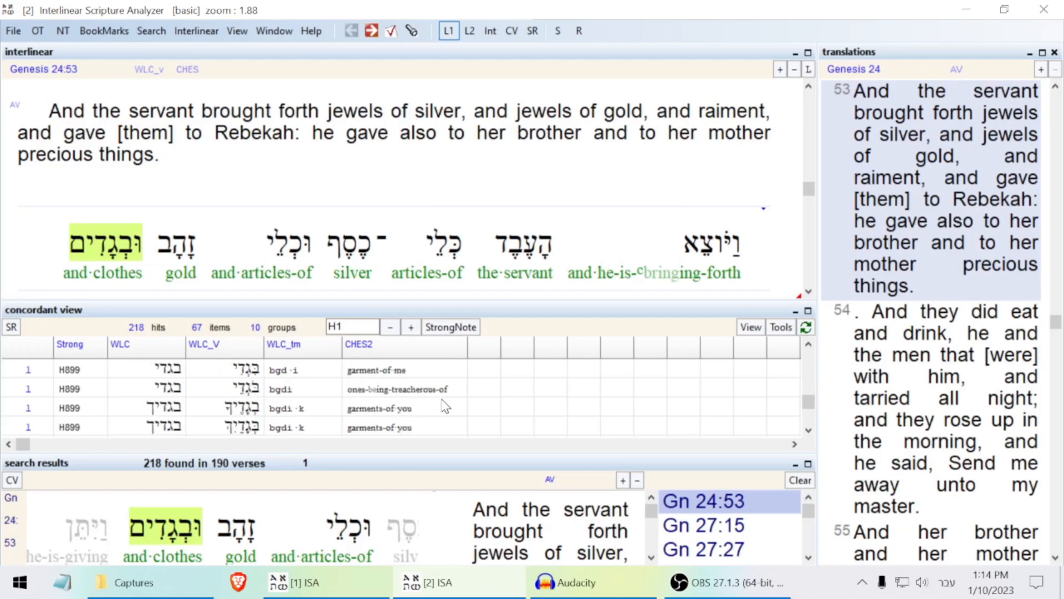
Step: Examine the remaining H899 word forms and their English glosses, through to the second group in the concordant view
scroll(447, 407, down, 3)
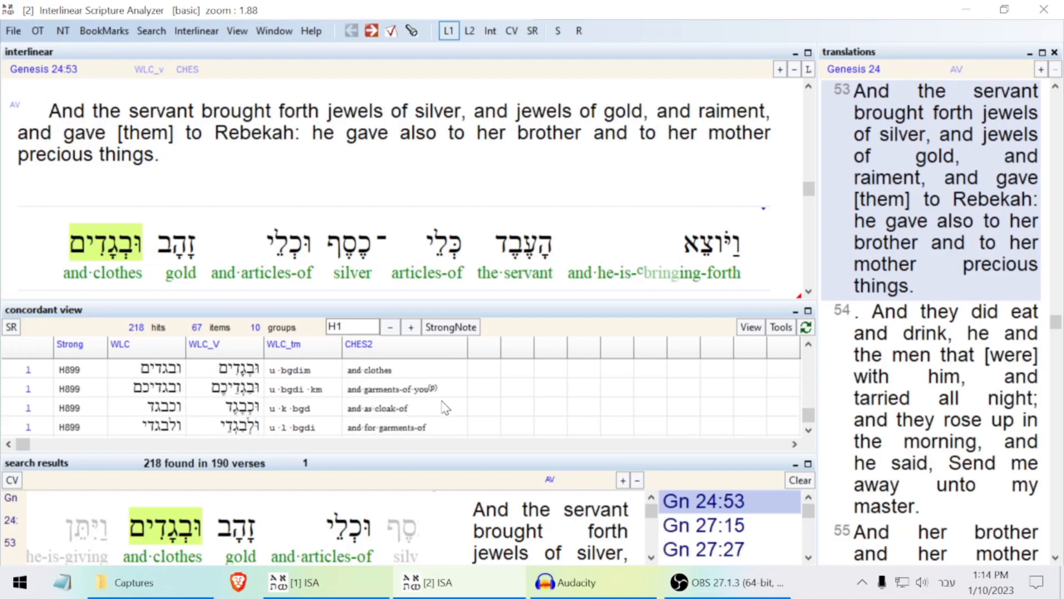
scroll(446, 408, down, 3)
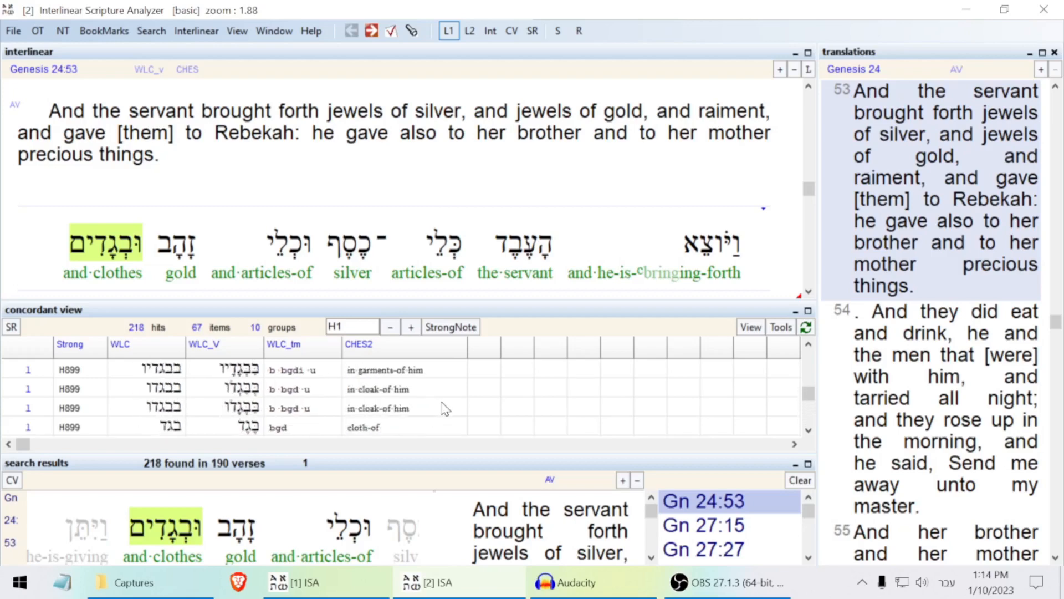
scroll(450, 410, down, 4)
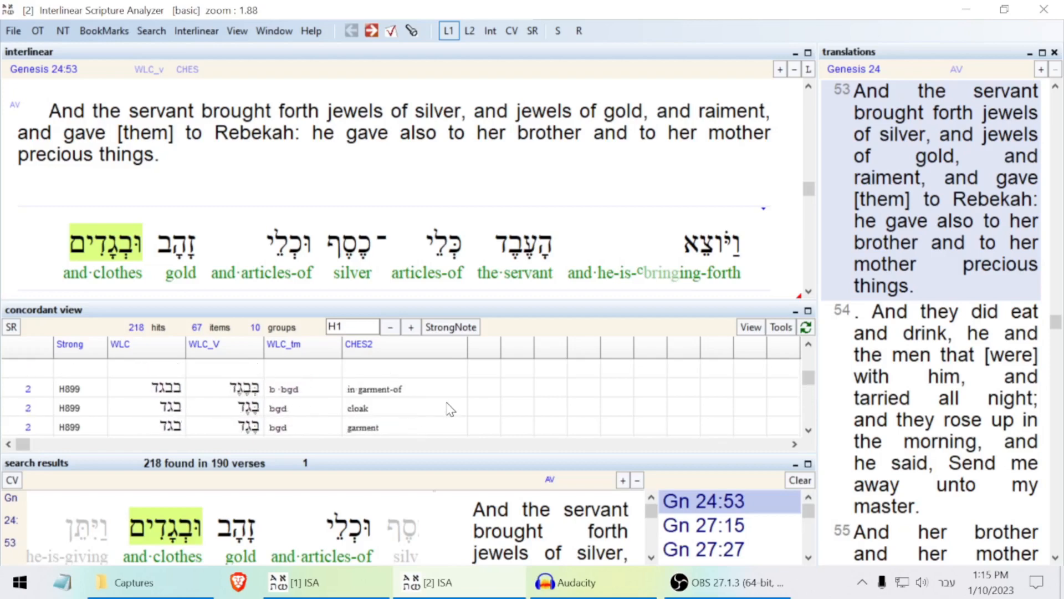
scroll(451, 409, down, 3)
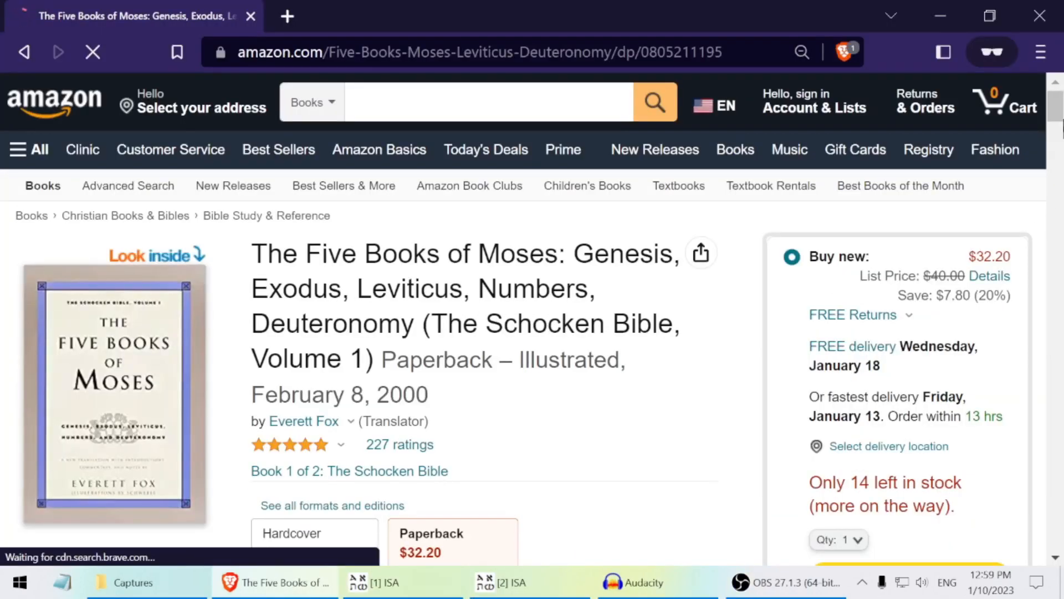
Step: View the Amazon product page for The Five Books of Moses (The Schocken Bible, Volume 1) and close the browser
drag(1061, 110, 1062, 117)
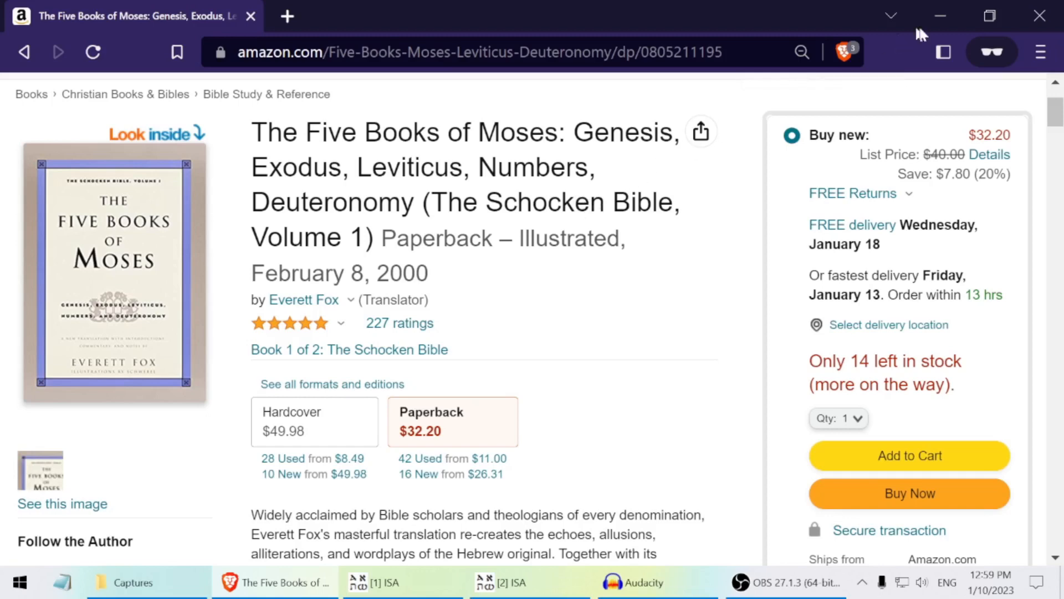
click(1059, 15)
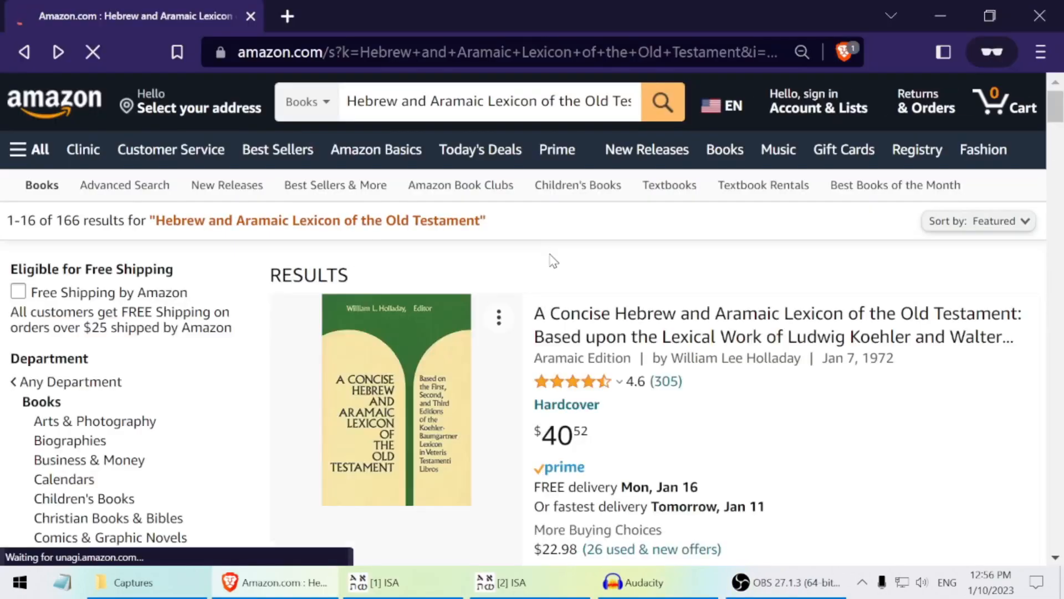
Step: Find The Hebrew and Aramaic Lexicon of the Old Testament, 2 volume set, in the Amazon results, highlight its availability, and close the browser
scroll(580, 238, down, 10)
scroll(587, 239, down, 15)
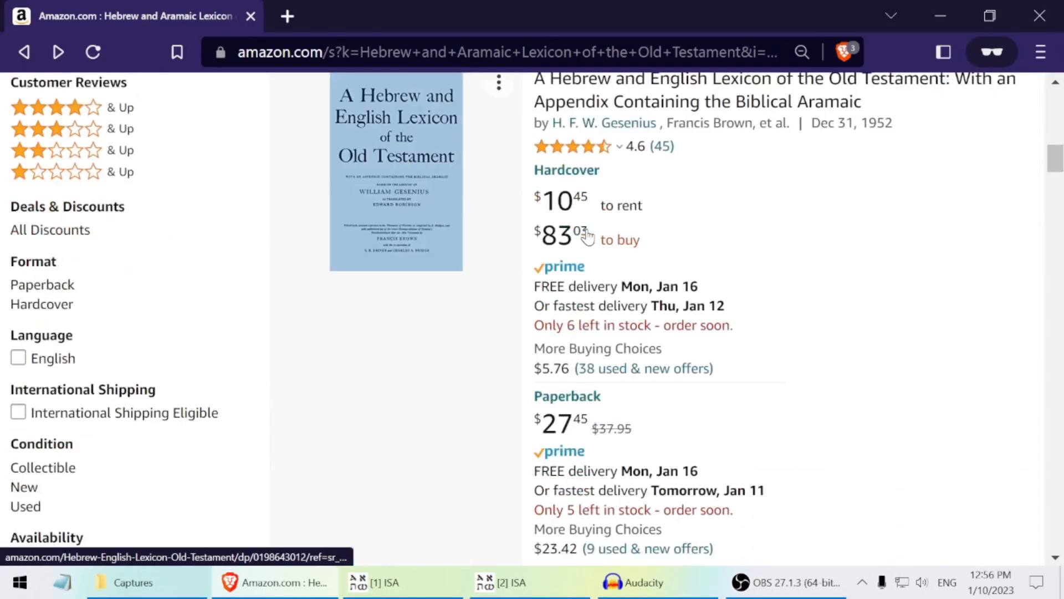
scroll(589, 235, down, 1)
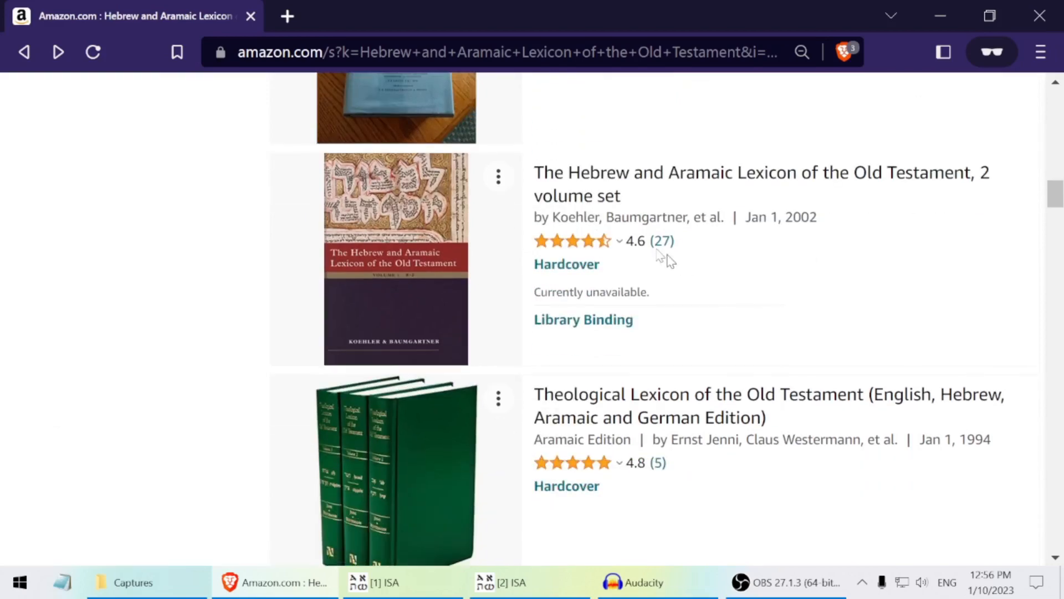
drag(713, 345, 530, 173)
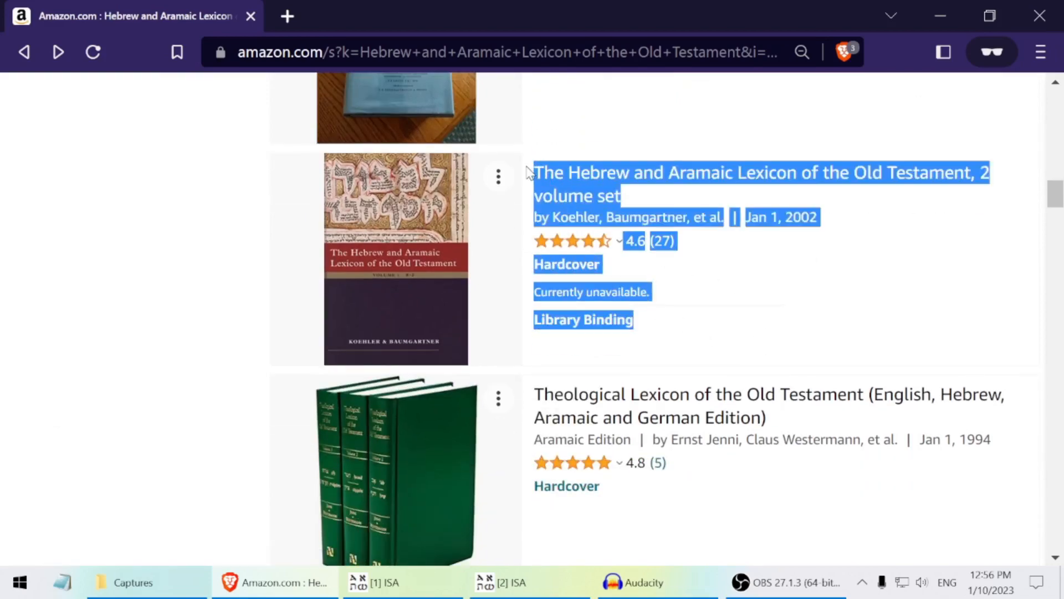
click(527, 173)
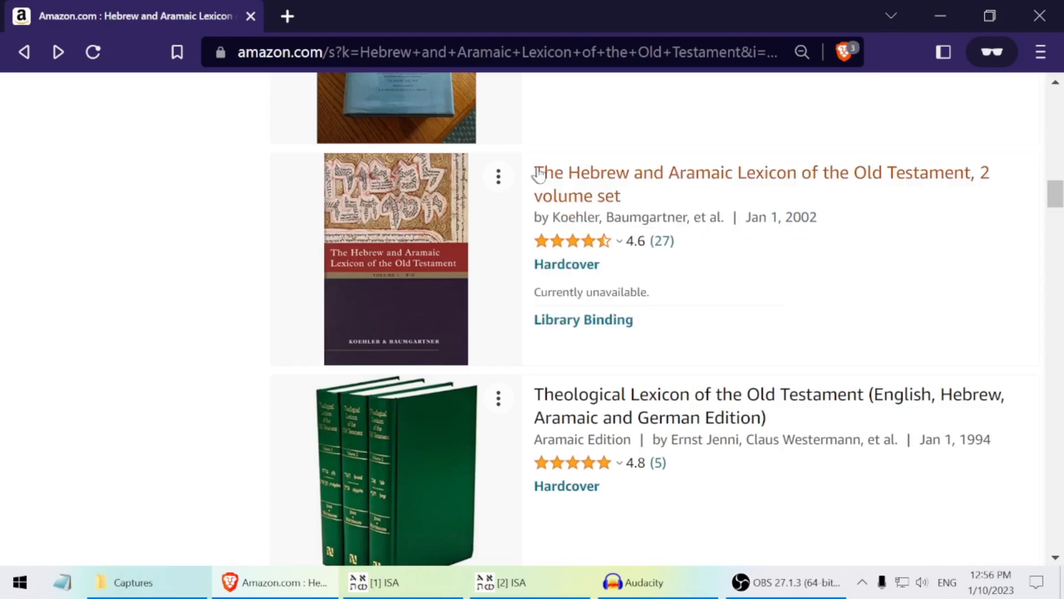
drag(650, 292, 555, 224)
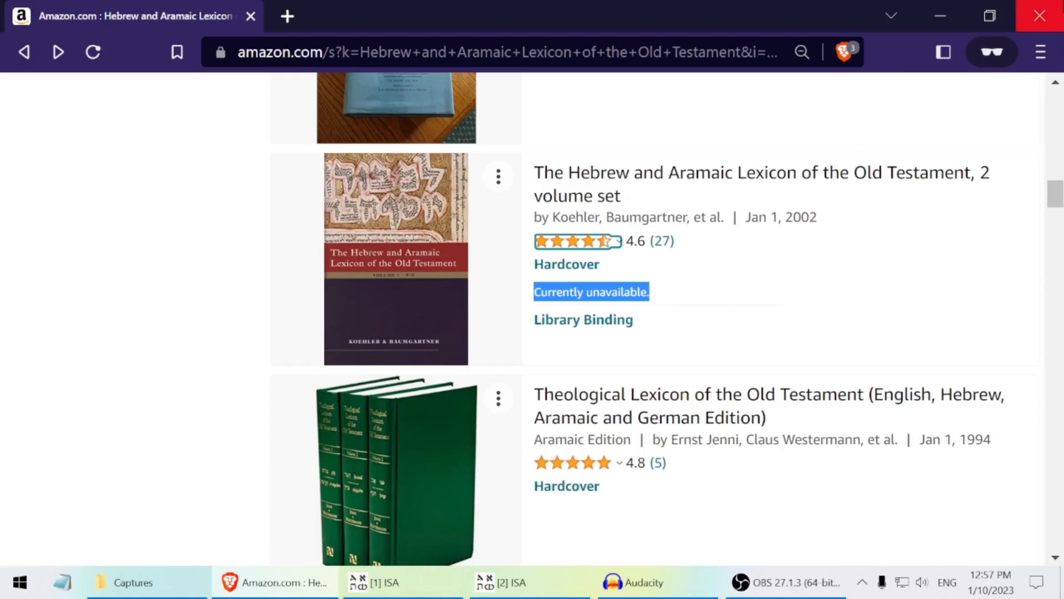
click(1040, 15)
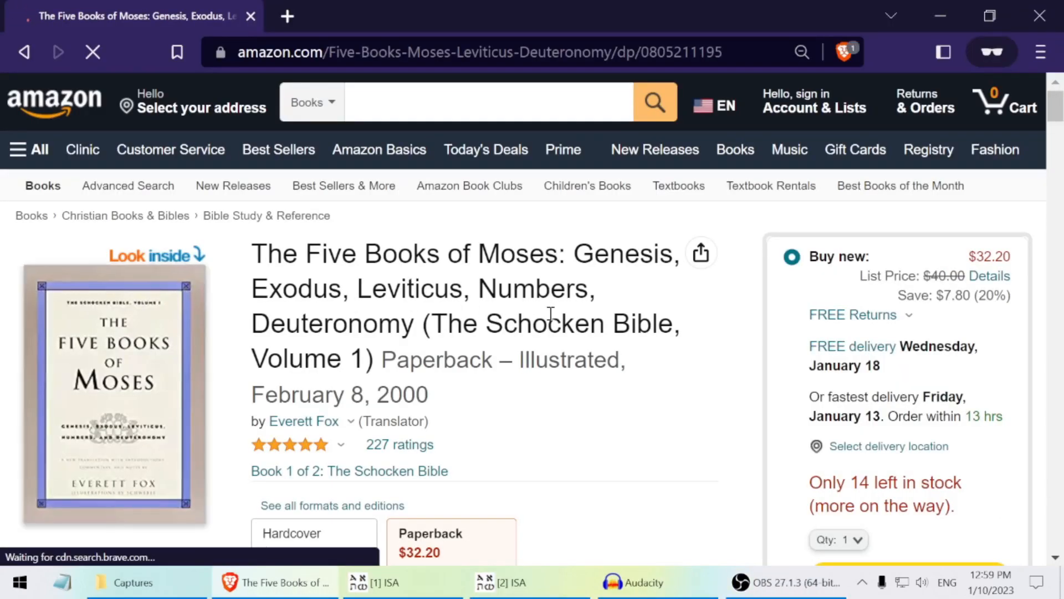
Step: Look further down the Amazon page for The Five Books of Moses
drag(1059, 108, 1059, 118)
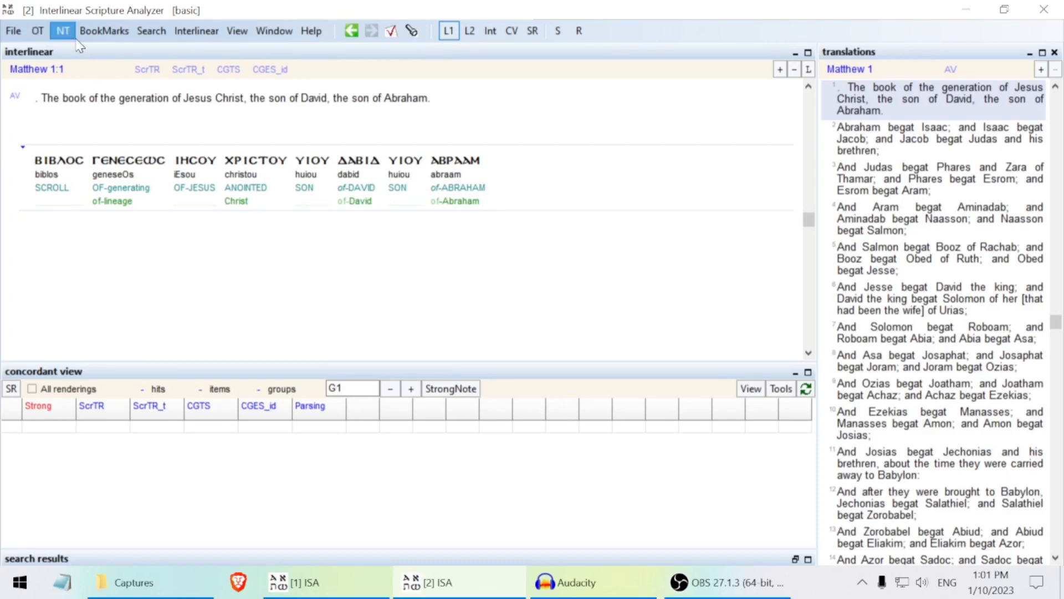
Step: In Interlinear Scripture Analyzer, open Deuteronomy 11:1 and set its interlinear text to run right to left
click(37, 31)
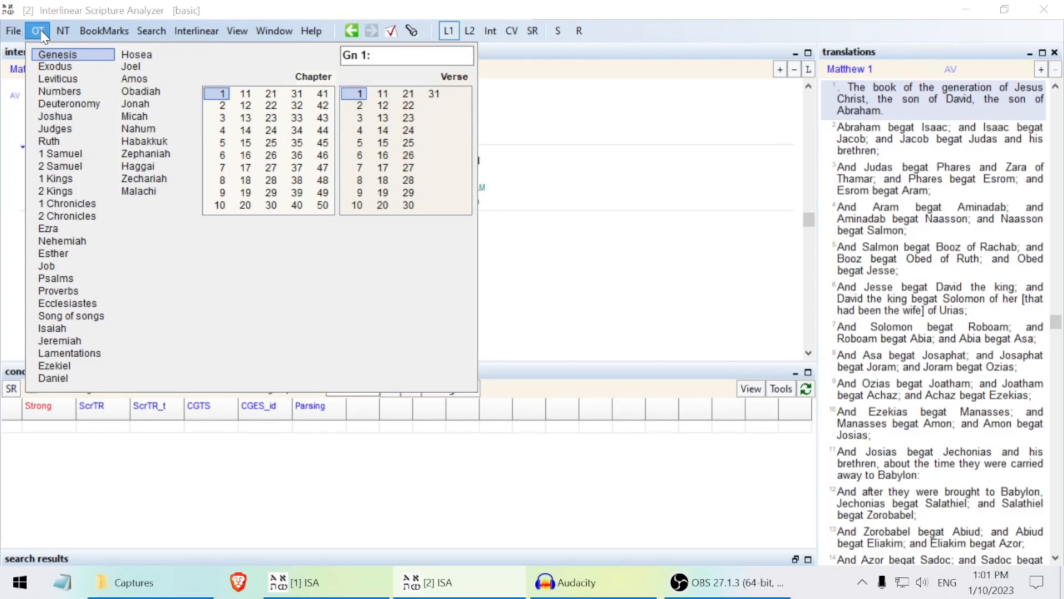
click(78, 105)
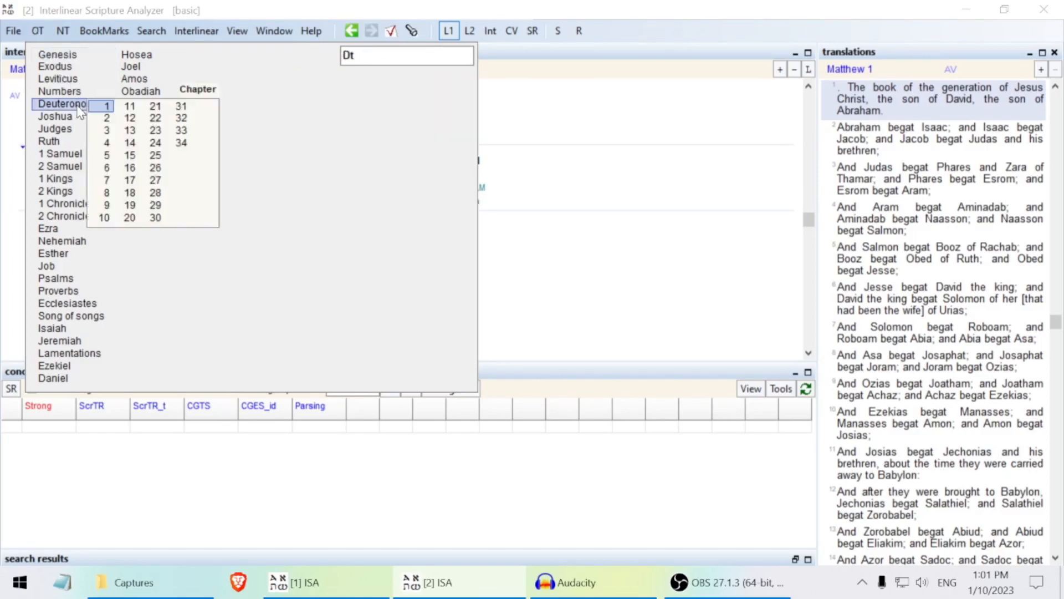
click(142, 112)
click(152, 104)
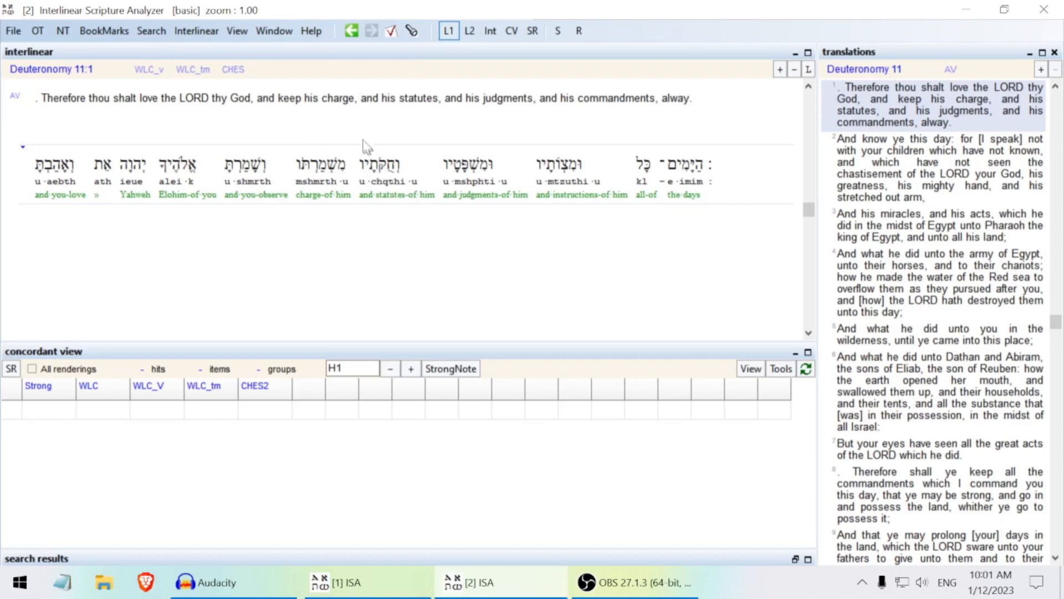
click(236, 31)
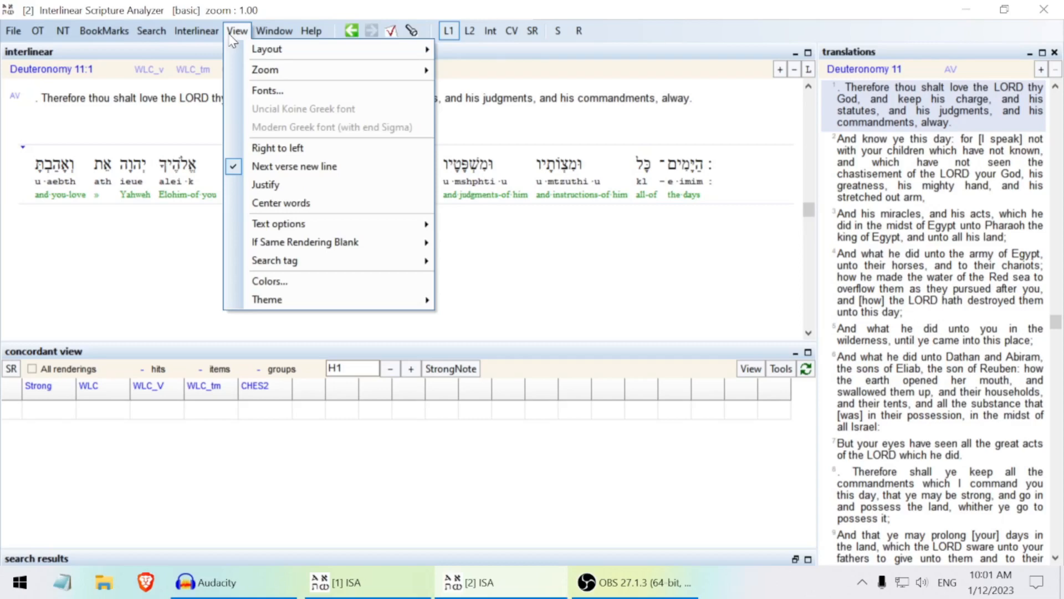
click(334, 153)
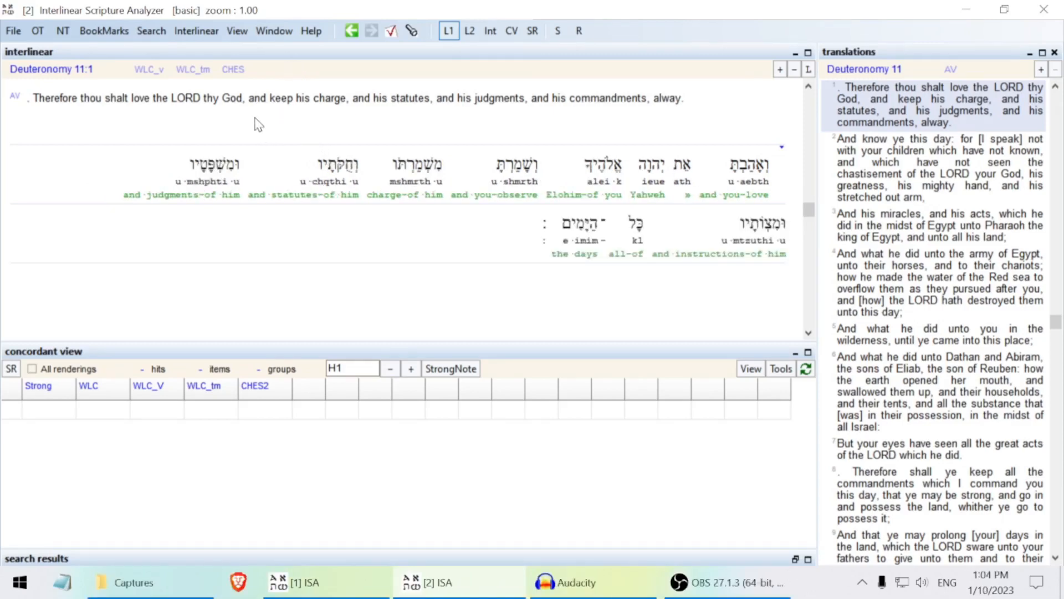
Step: Zoom the Deuteronomy 11:1 display in to 1.88
click(238, 30)
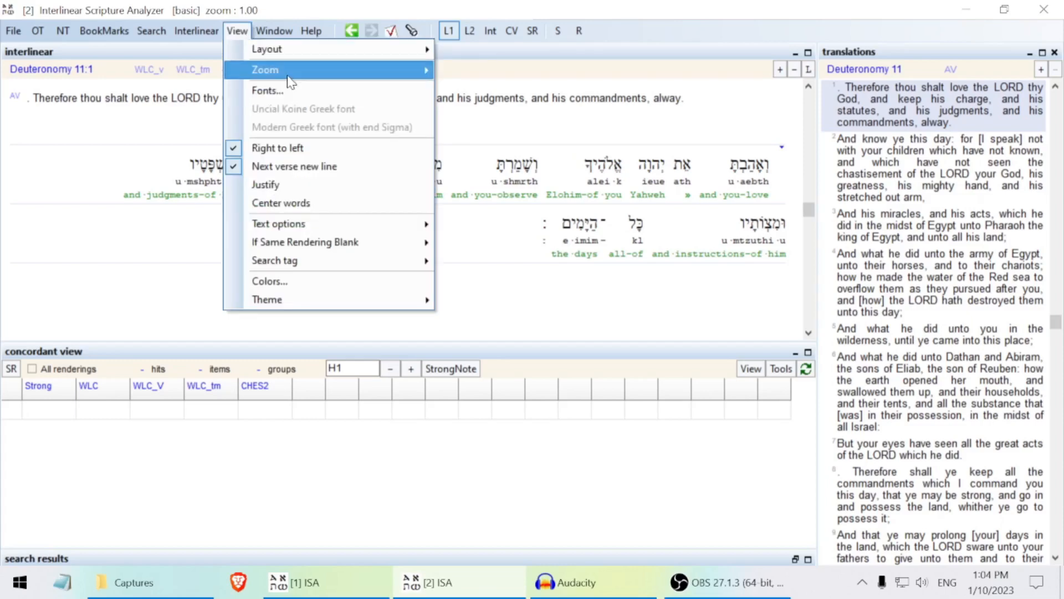
mouse_move(288, 77)
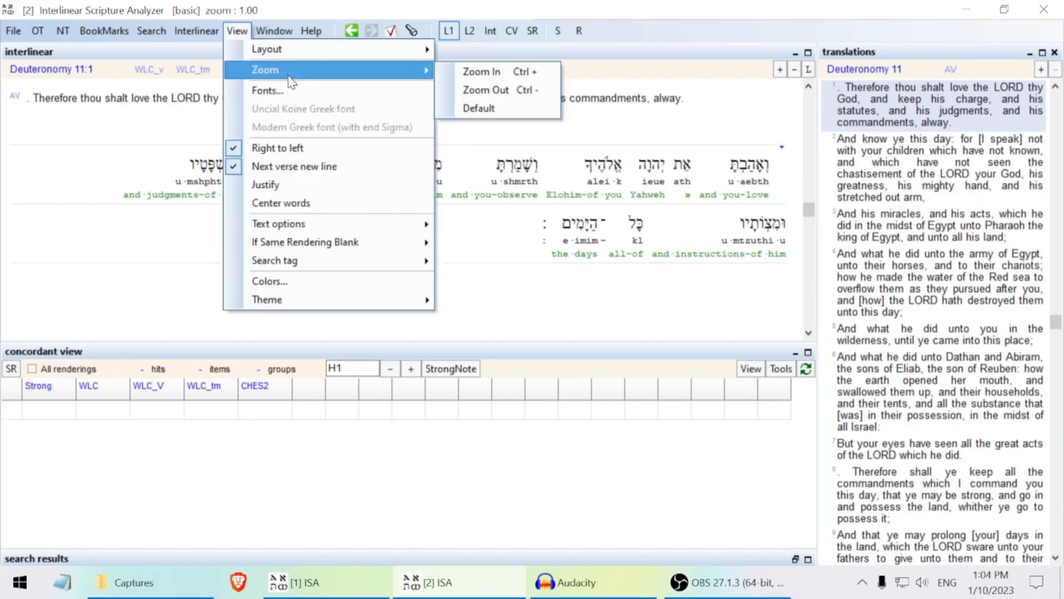
click(480, 78)
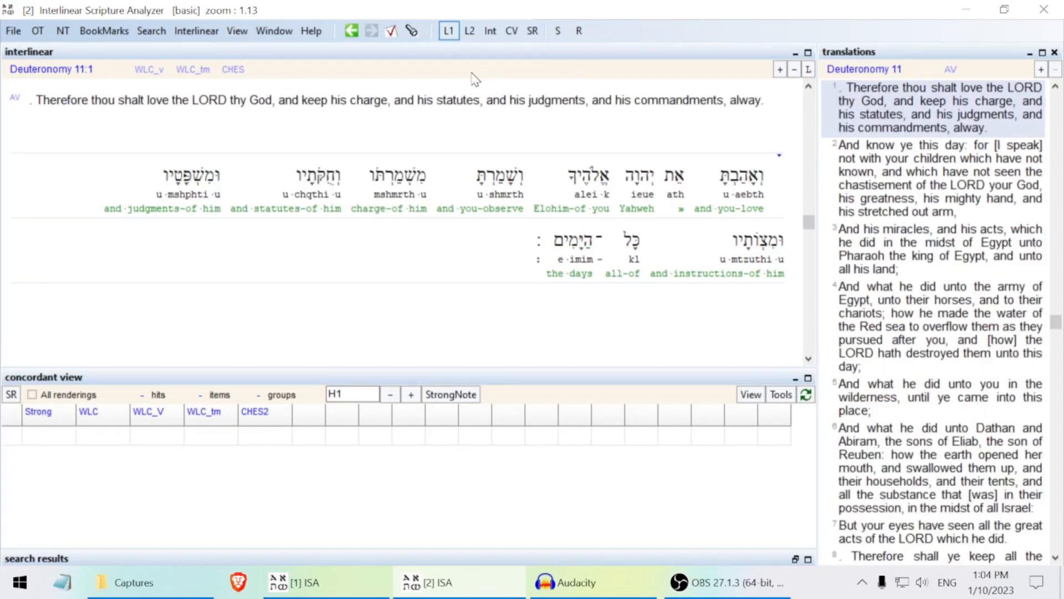
key(ctrl+plus)
key(ctrl+plus)
key(ctrl+plus)
key(ctrl+plus)
key(ctrl+plus)
key(ctrl+plus)
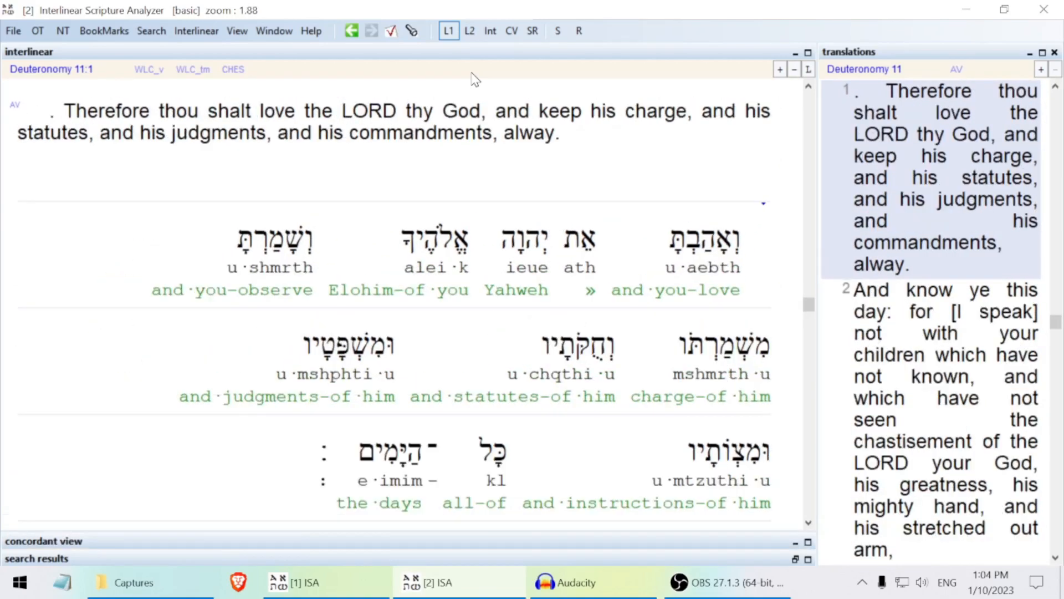
Step: Set the font of the interlinear CHES text to Times New Roman Bold and apply the settings
click(239, 32)
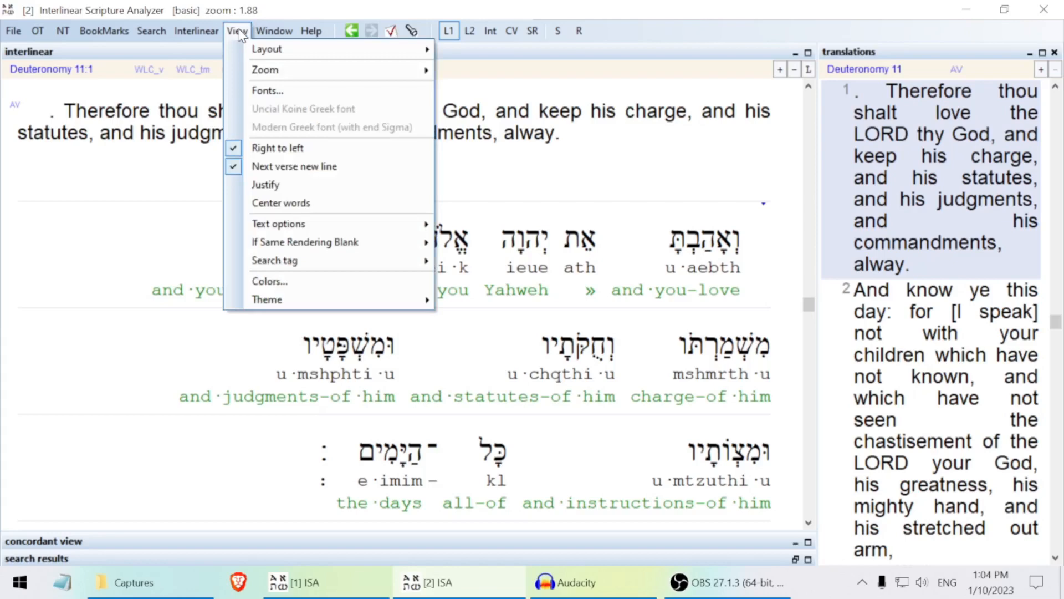
click(289, 98)
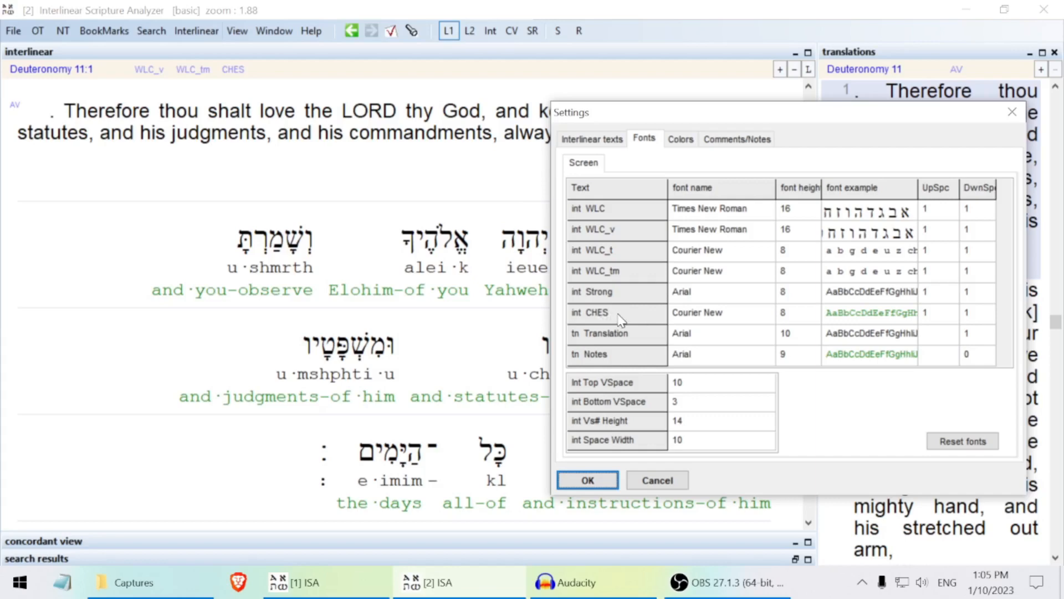
click(729, 319)
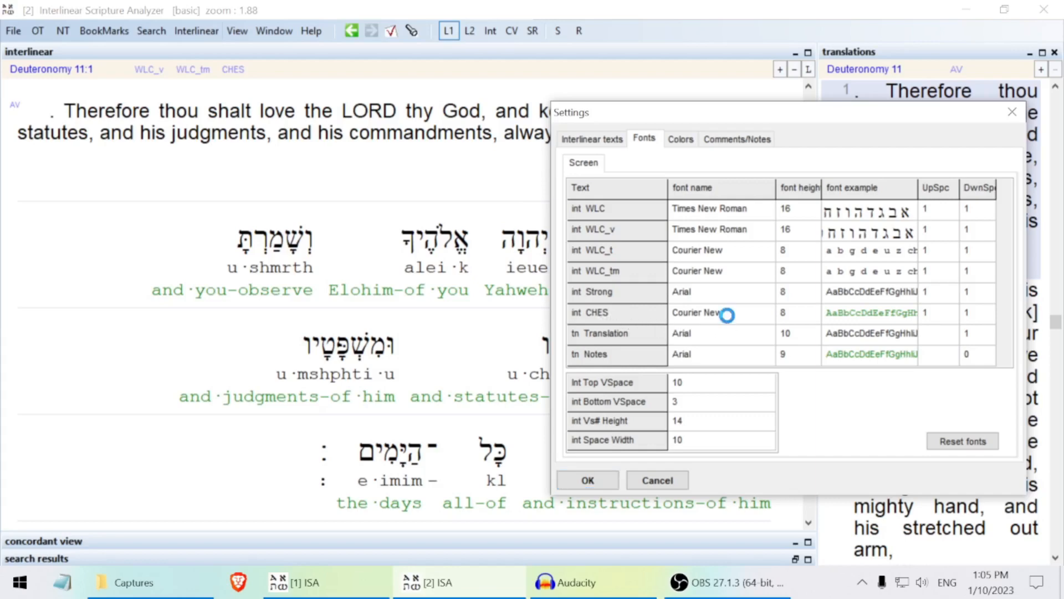
text(times new)
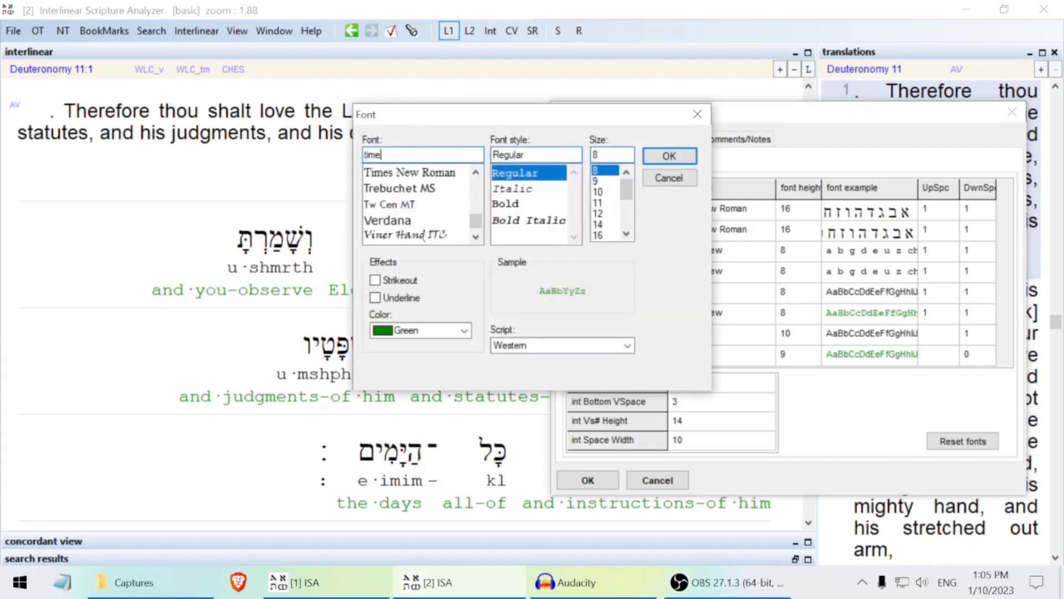
click(438, 174)
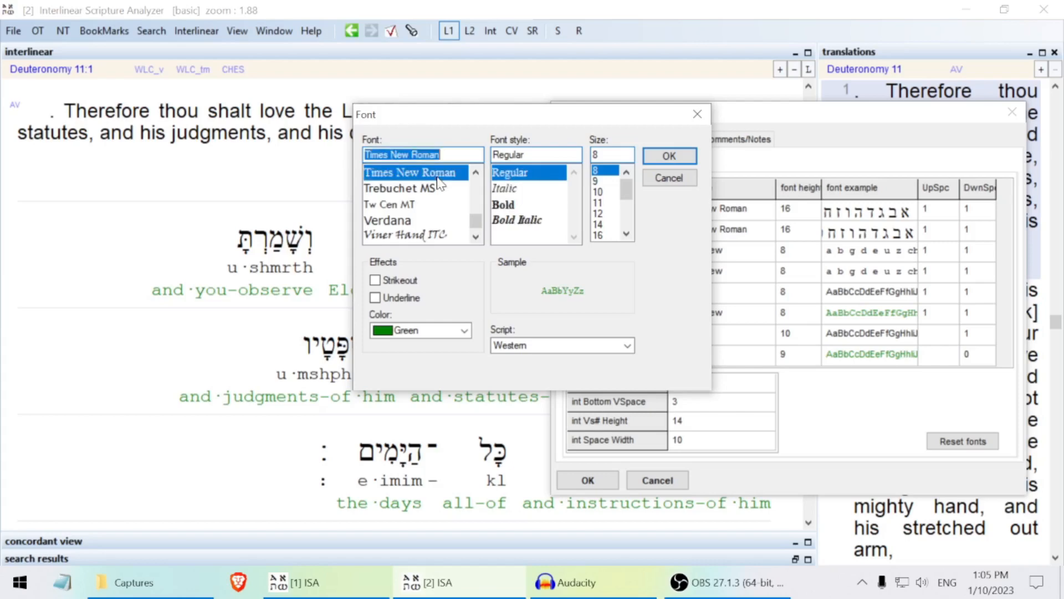
click(552, 206)
click(666, 160)
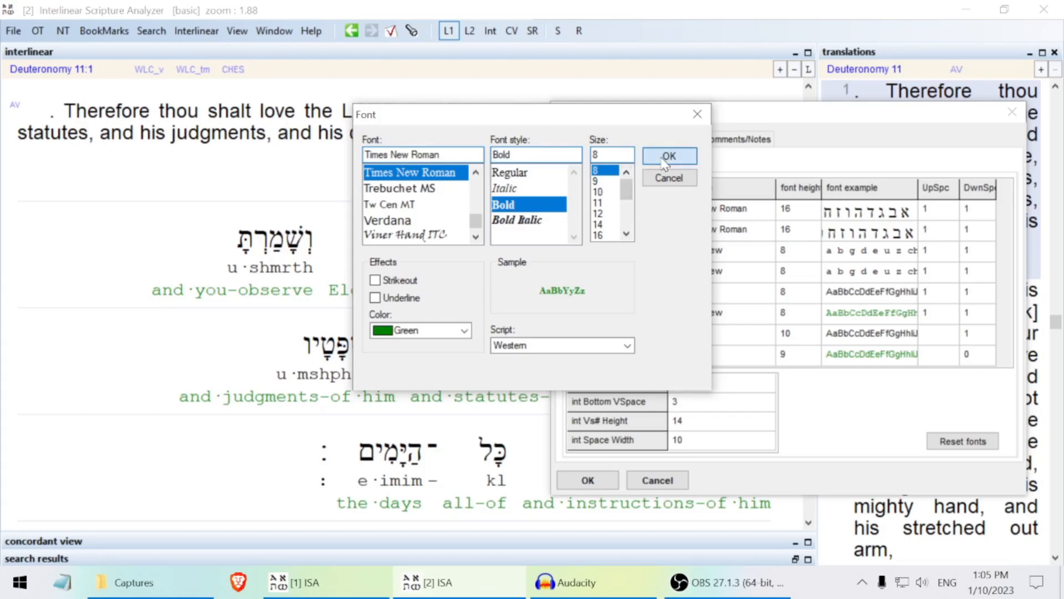
click(592, 476)
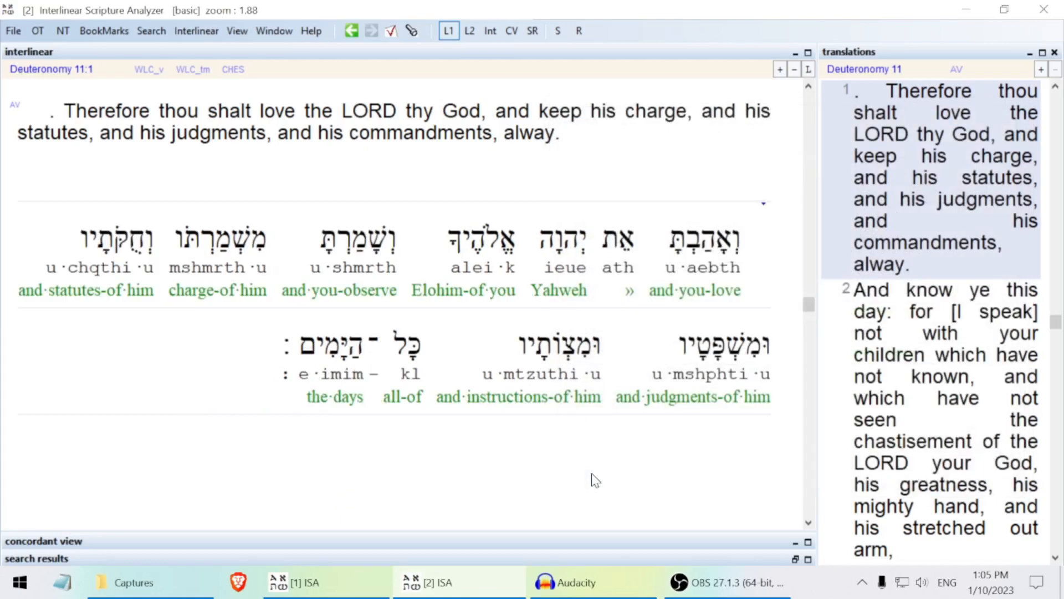
Step: Hide the WLC_tm transliteration line in the interlinear view and show the unpointed WLC Hebrew line
click(219, 35)
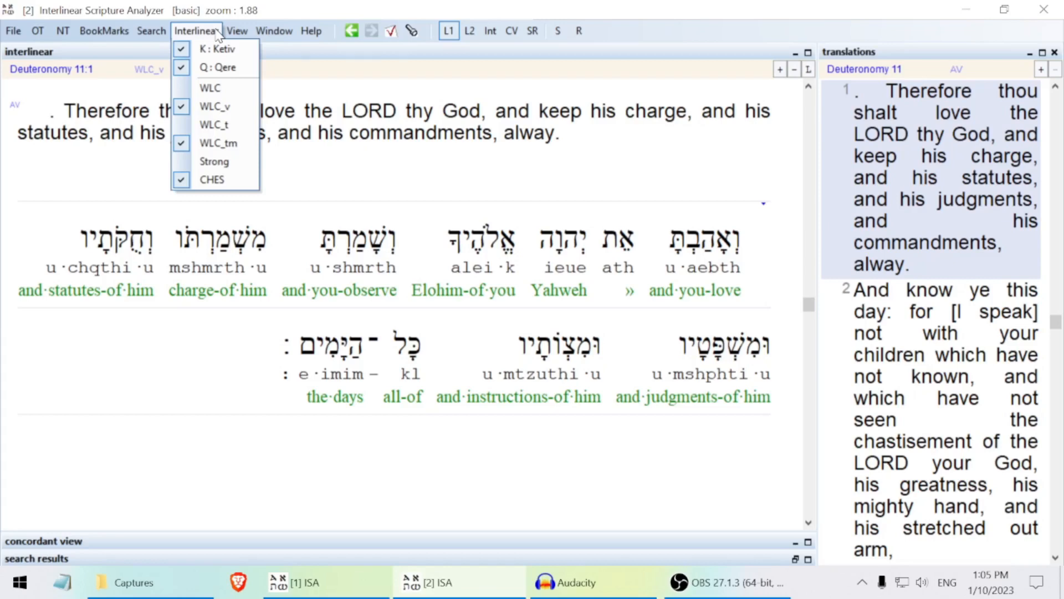
click(242, 145)
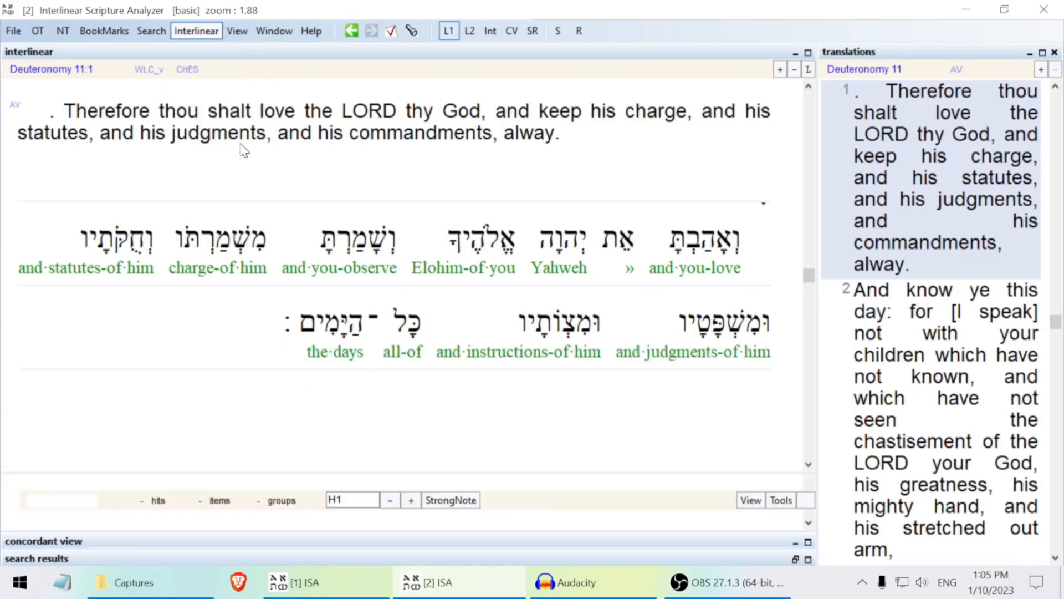
click(213, 31)
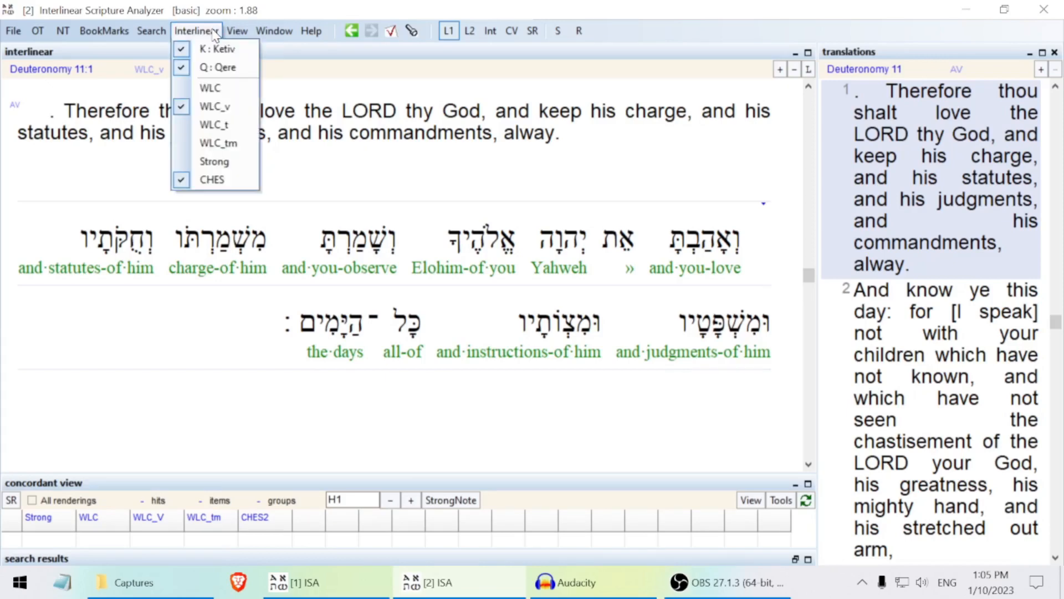
click(232, 89)
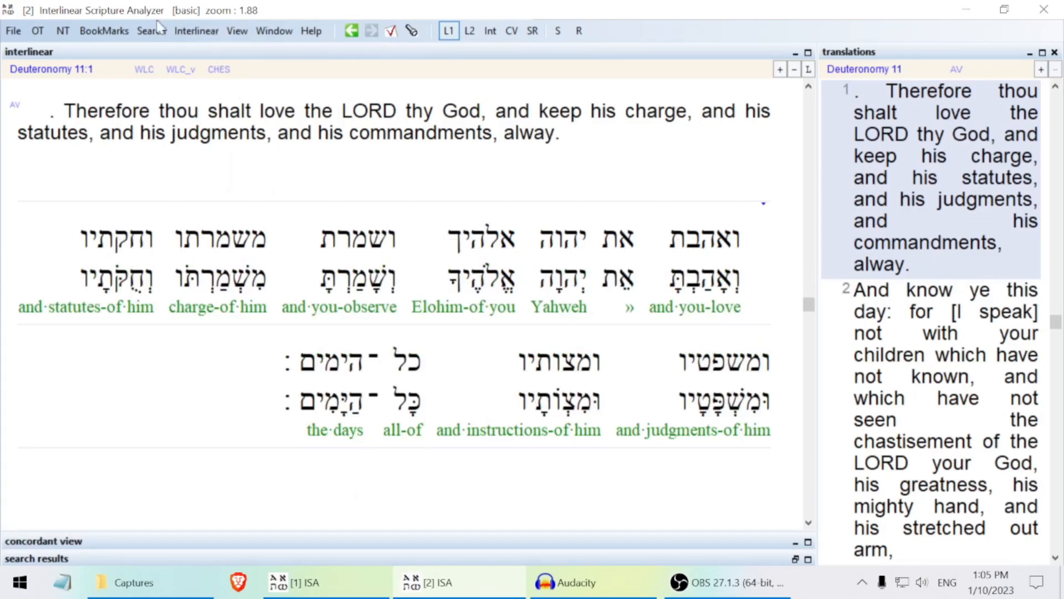
Step: Hide the WLC_v and WLC Hebrew lines in the interlinear view and restore only the pointed WLC_v line
click(191, 31)
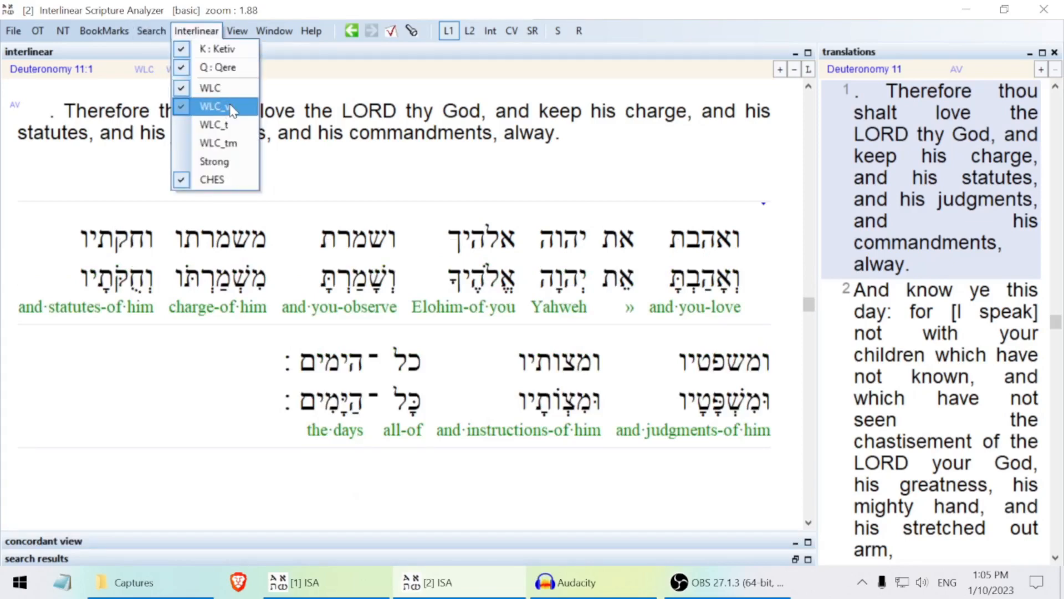
click(232, 108)
click(195, 28)
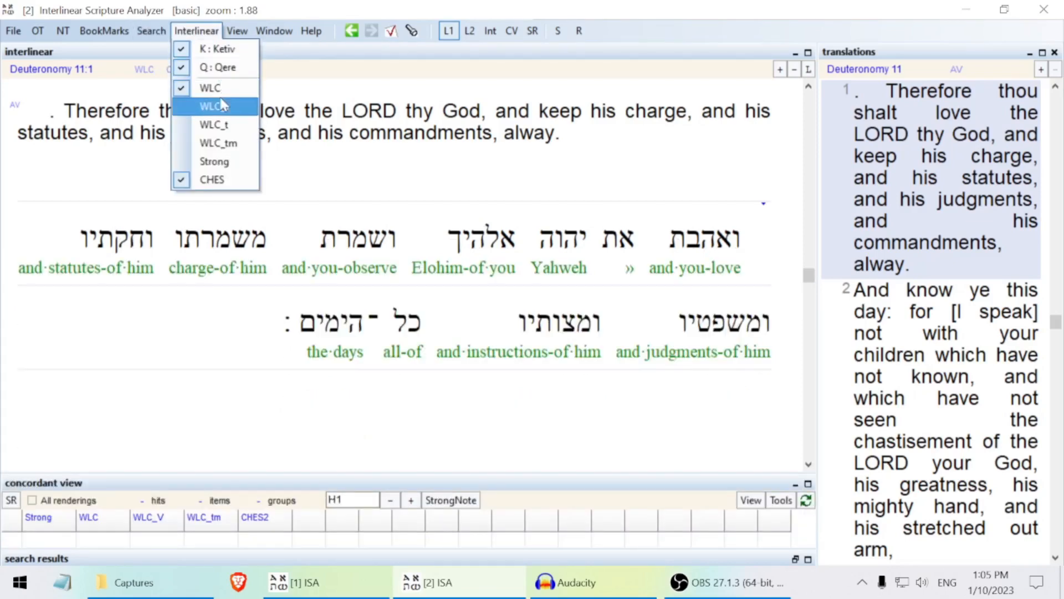
click(232, 90)
click(215, 33)
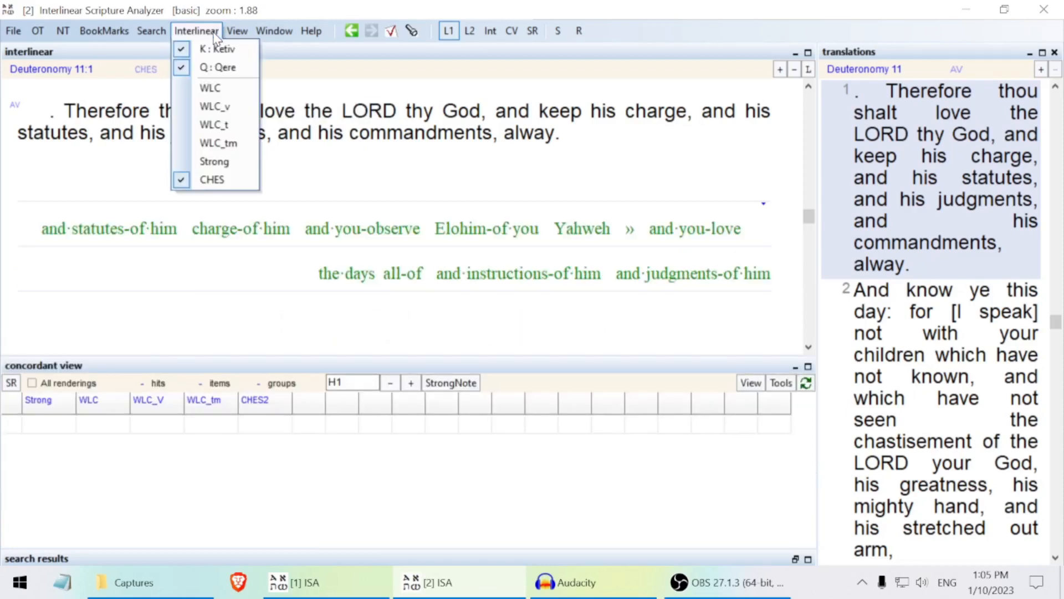
click(215, 106)
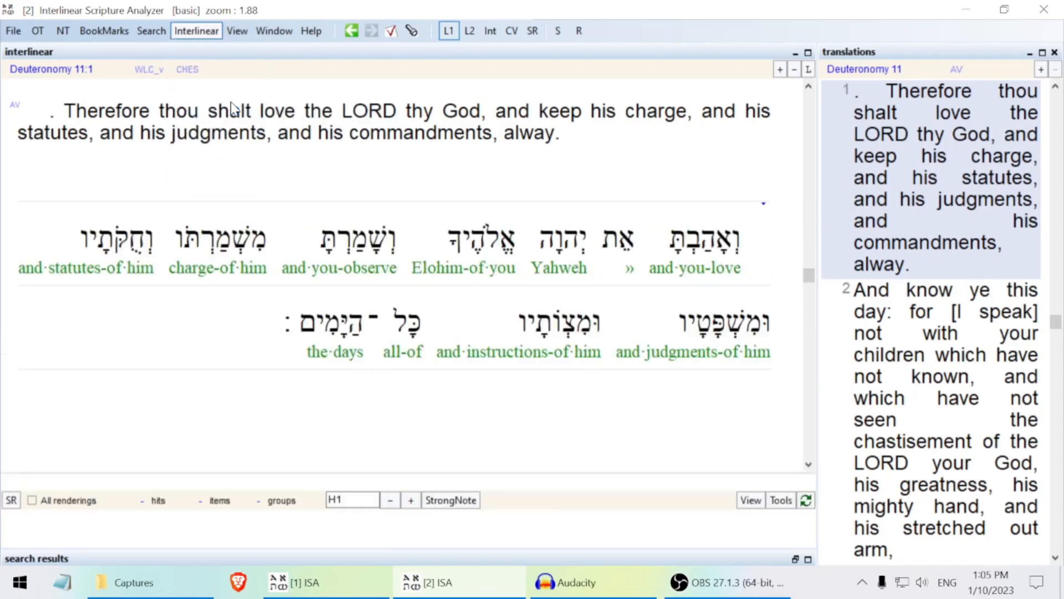
Step: Show the Strong's numbers line in the interlinear view, hide it again, and switch off the WLC_tm transliteration line
click(214, 37)
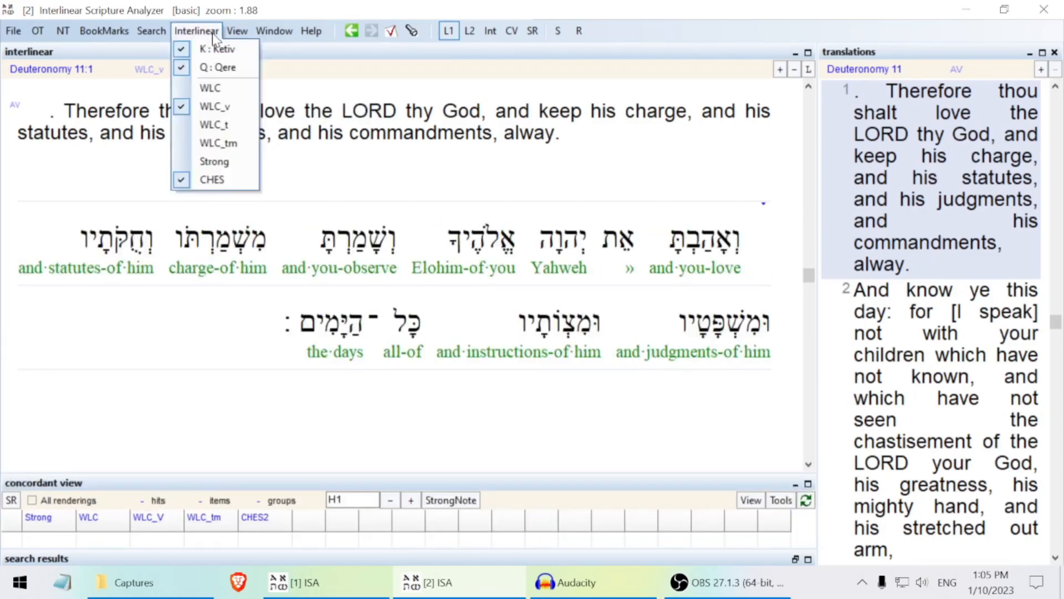
click(237, 168)
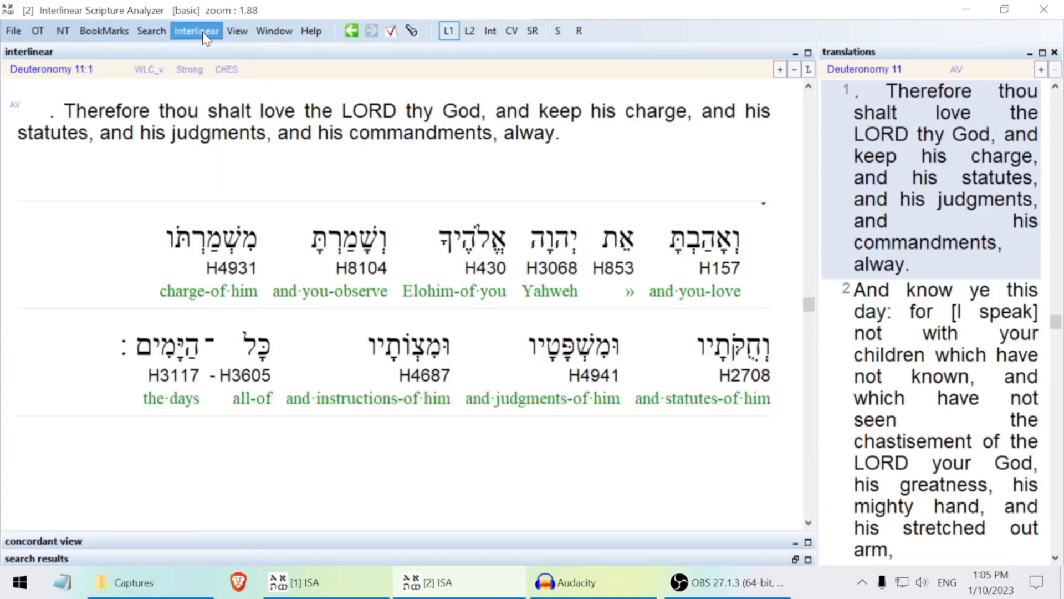
click(205, 34)
click(224, 163)
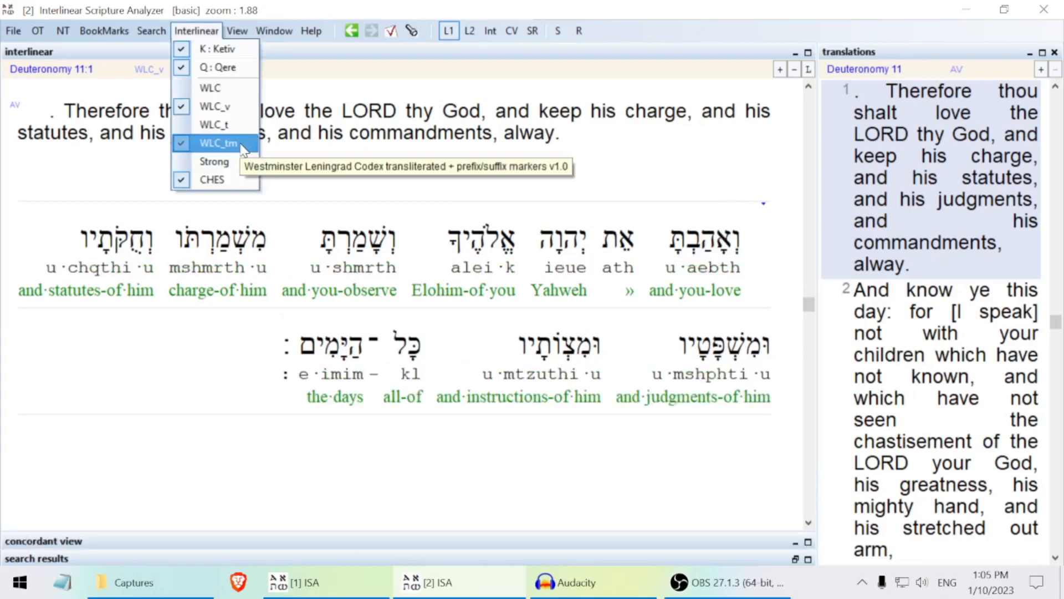
click(243, 145)
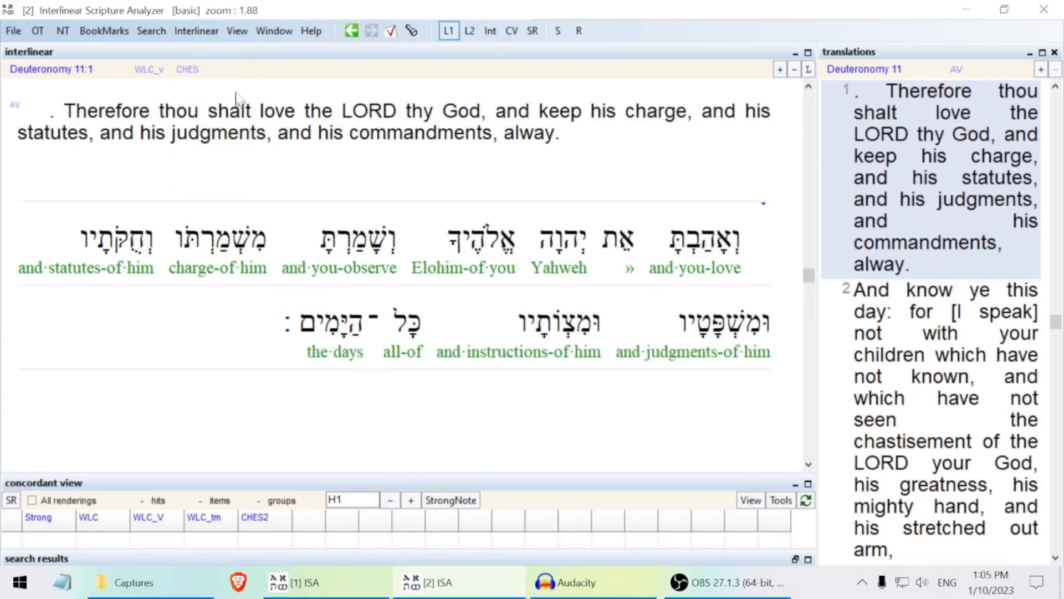
Step: Compare the unpointed WLC line with the pointed WLC_v line by toggling both, leaving only WLC_v above the CHES glosses
click(215, 34)
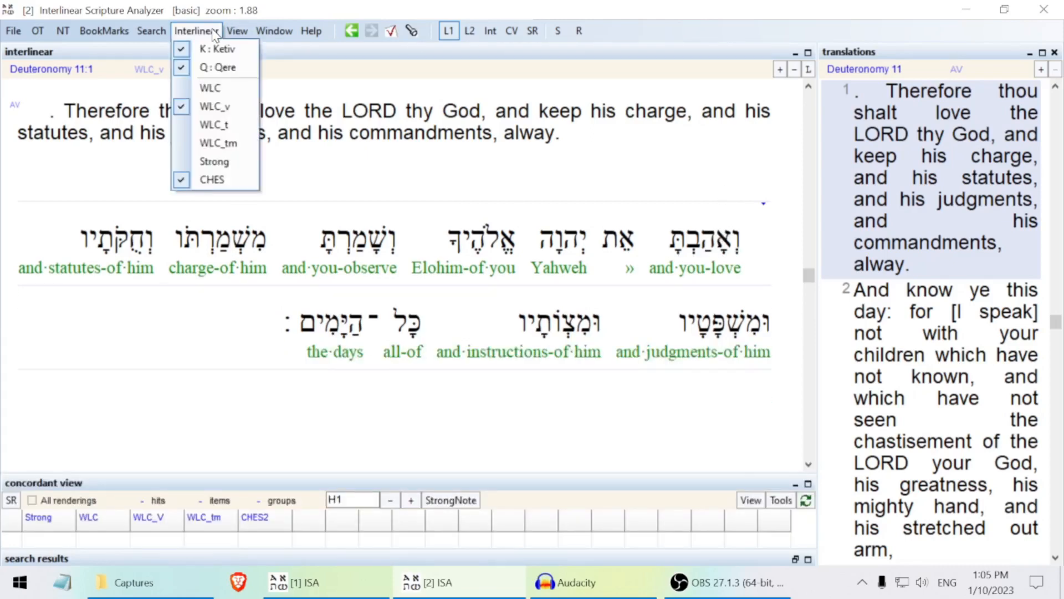
click(232, 92)
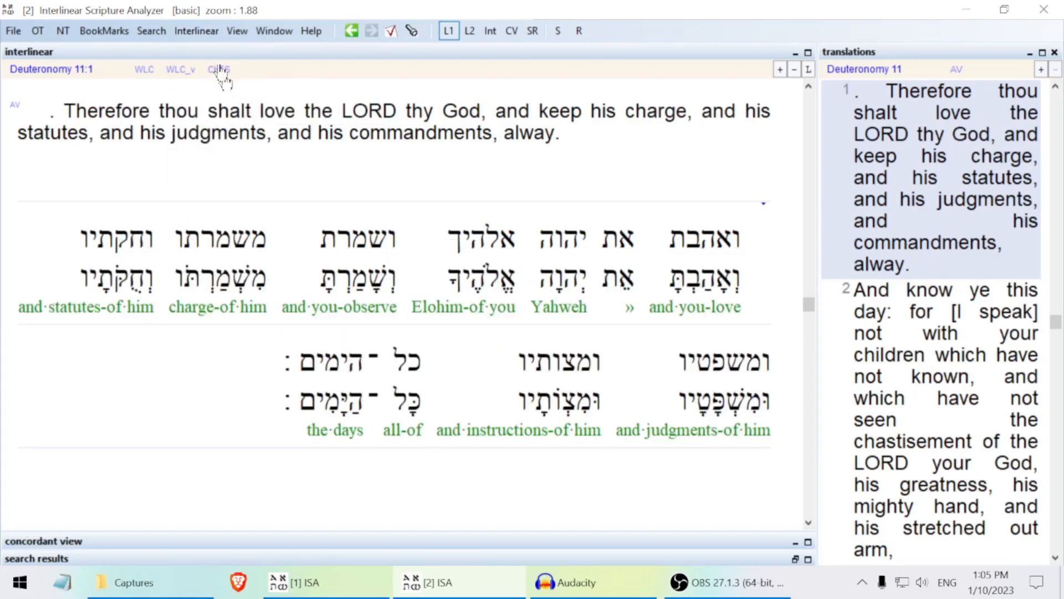
click(186, 32)
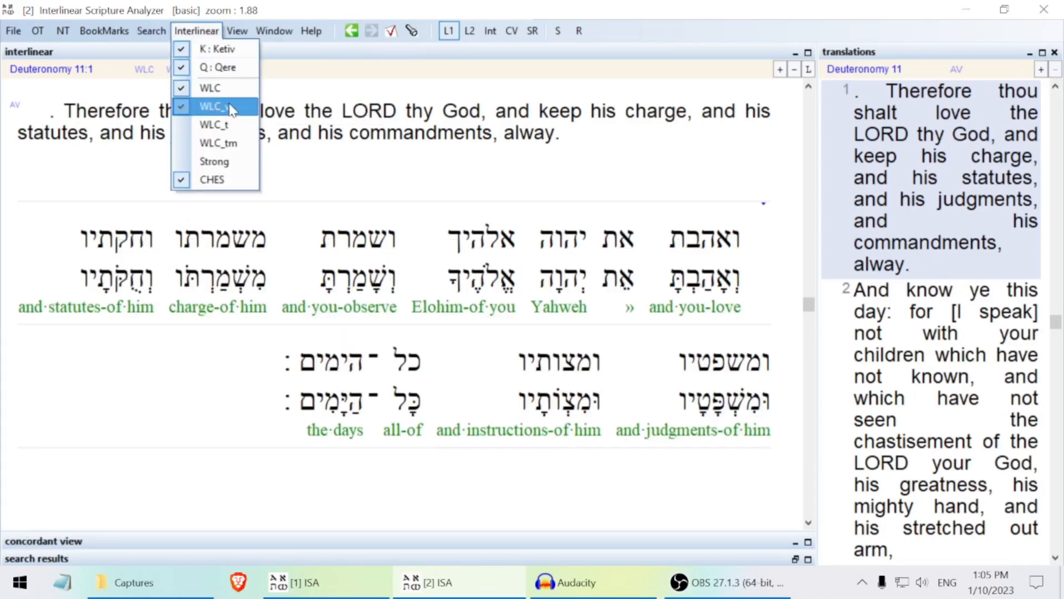
click(232, 107)
click(197, 31)
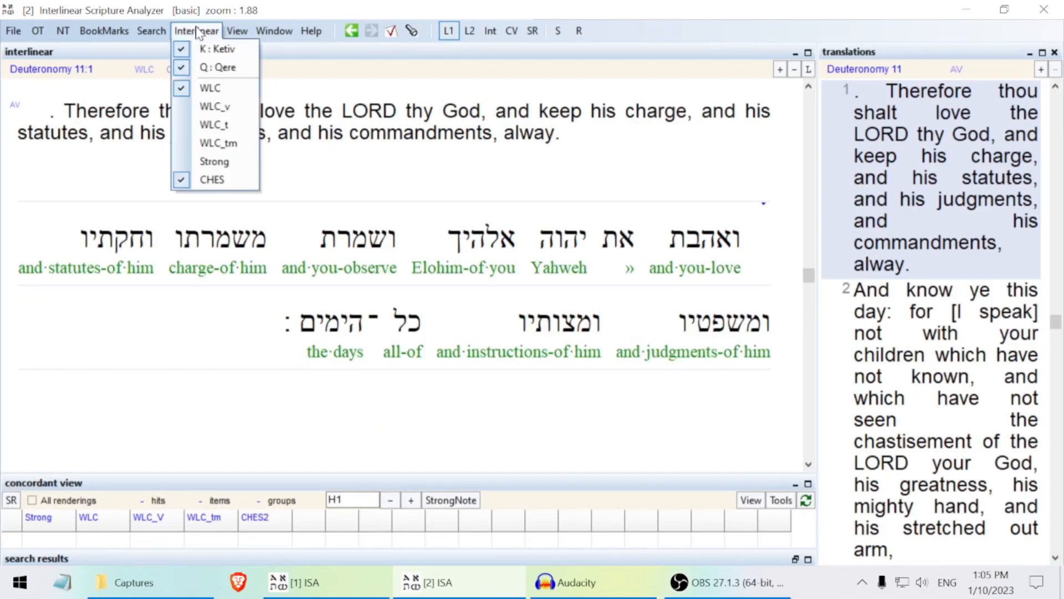
click(222, 89)
click(215, 34)
click(215, 106)
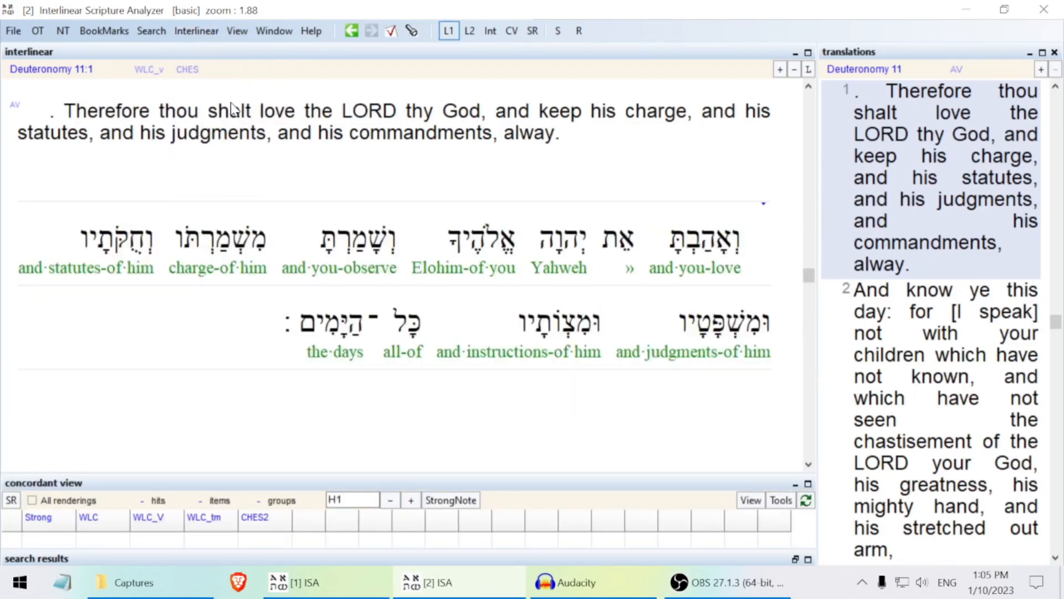
Step: Preview the Strong's numbers beneath the pointed Hebrew of Deuteronomy 11:1, and hide both the Strong and WLC_tm lines
click(213, 33)
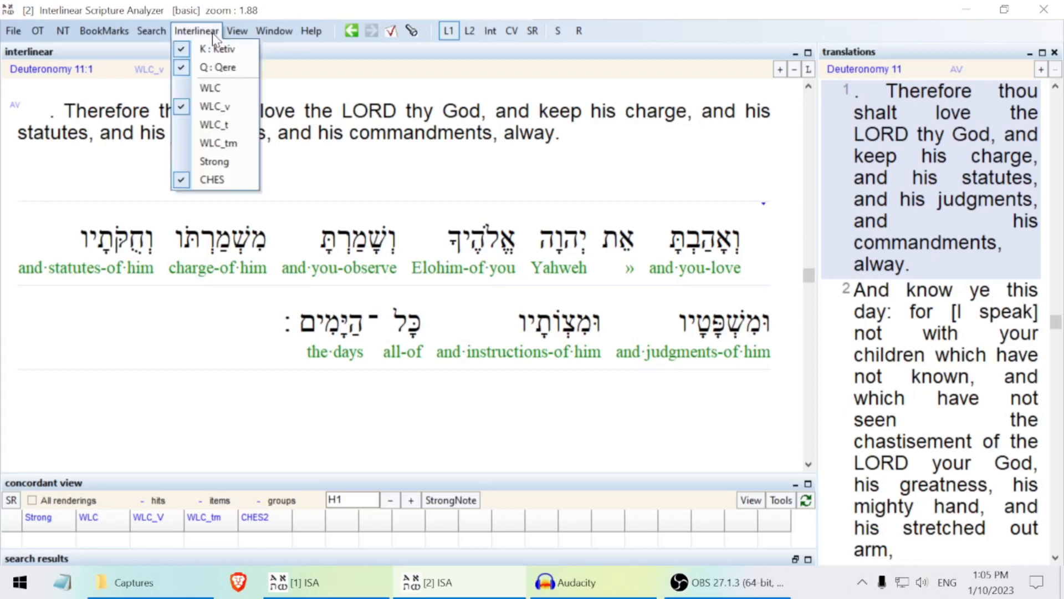
click(238, 165)
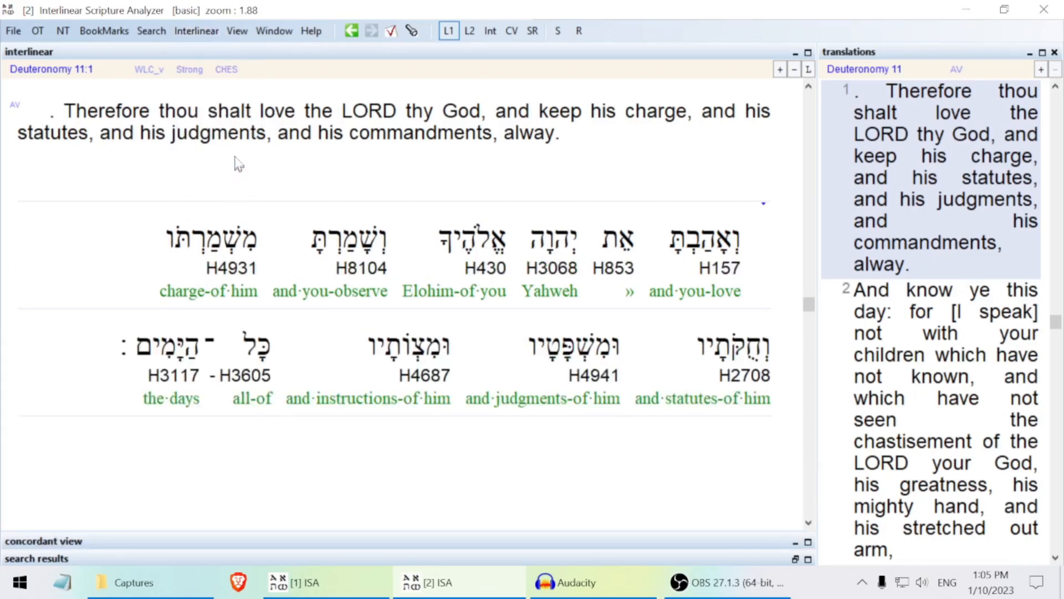
click(203, 33)
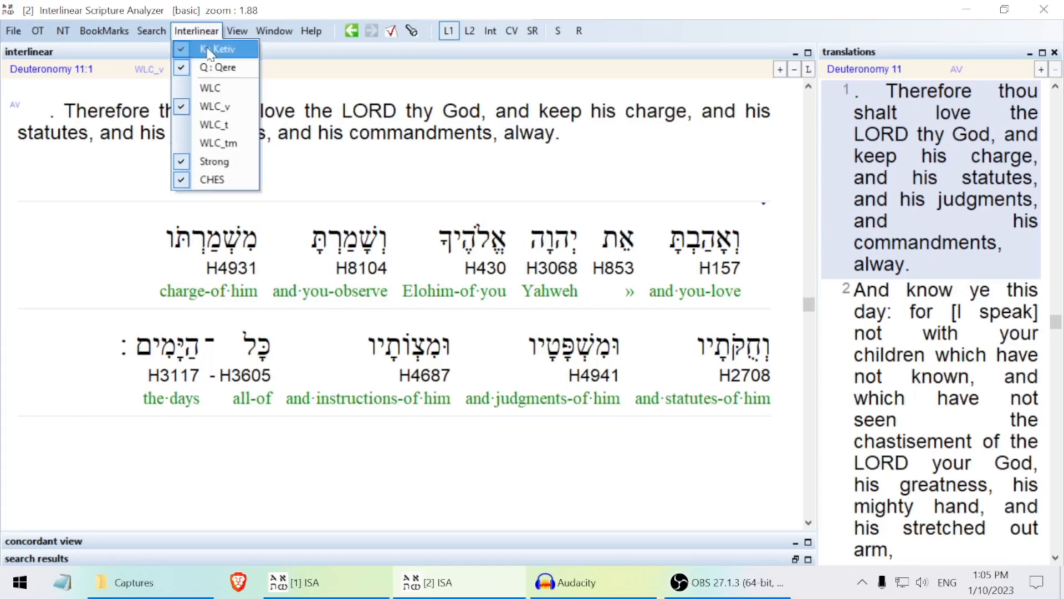
click(233, 164)
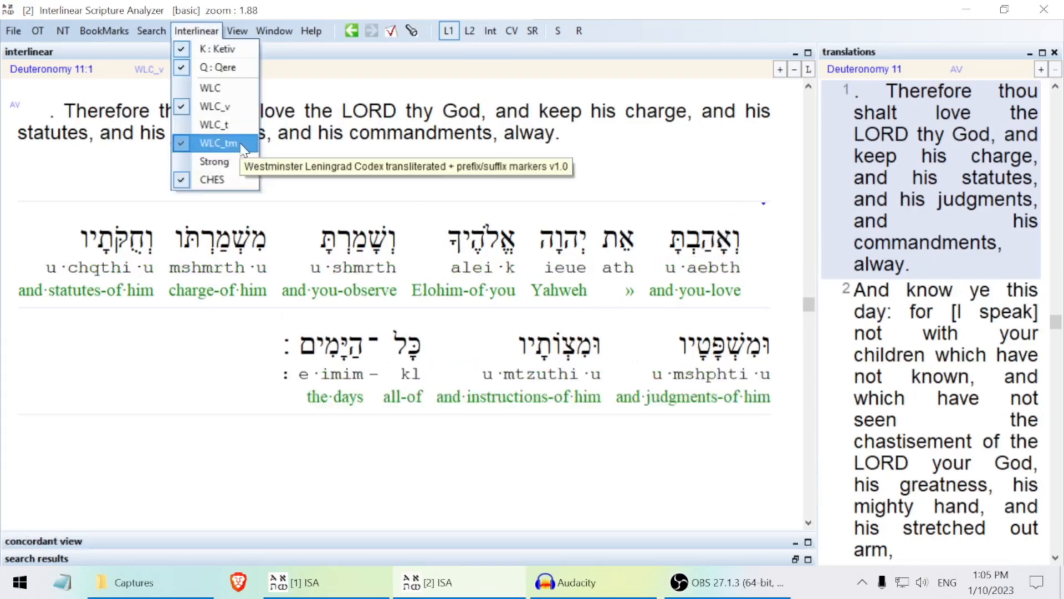
click(242, 145)
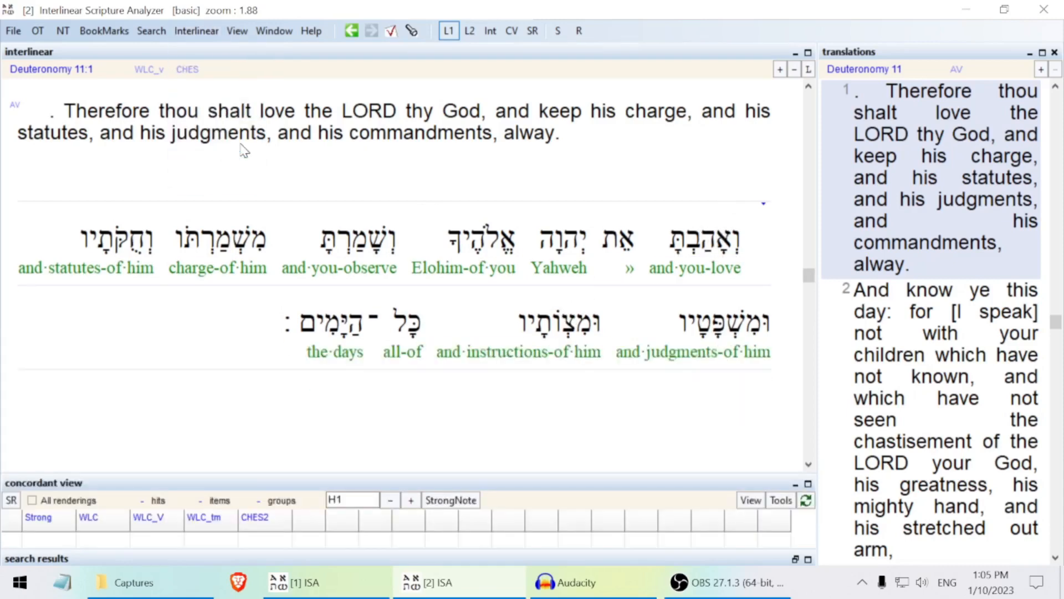
Step: Add the unpointed WLC line above the pointed Hebrew text and remove it again
click(214, 34)
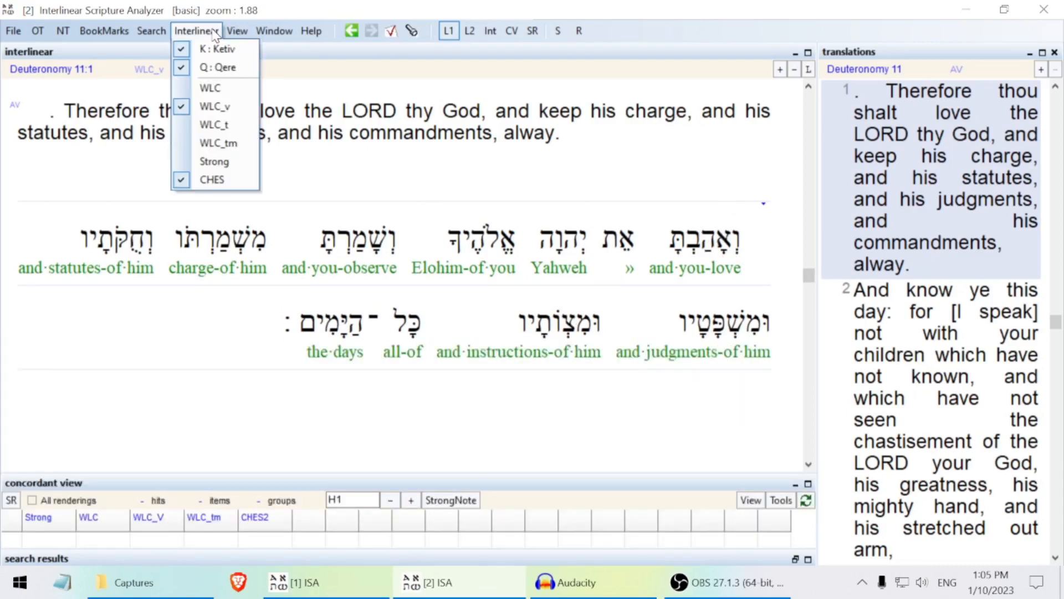
click(232, 89)
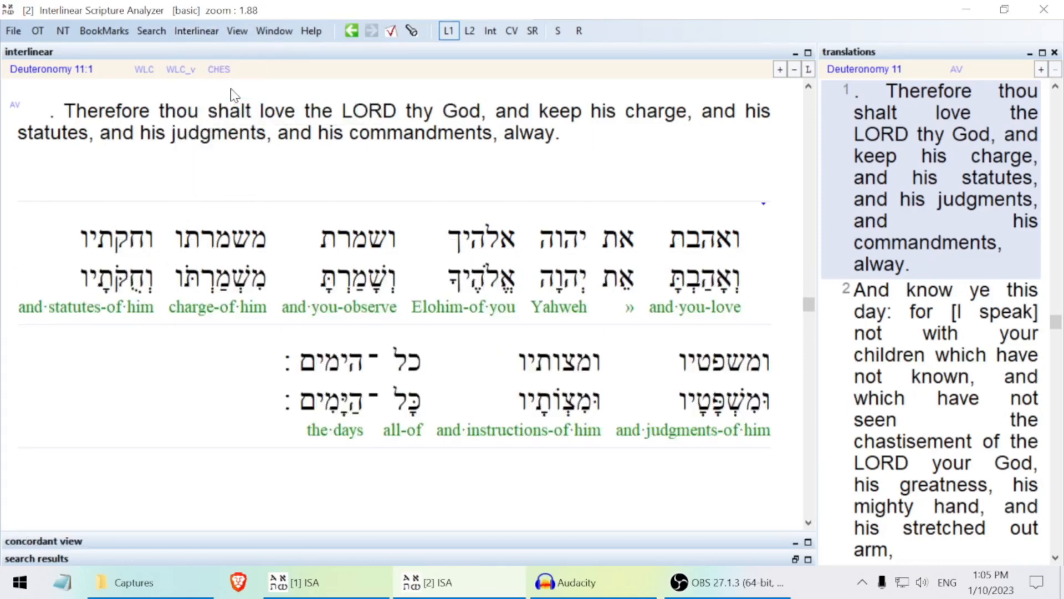
click(182, 32)
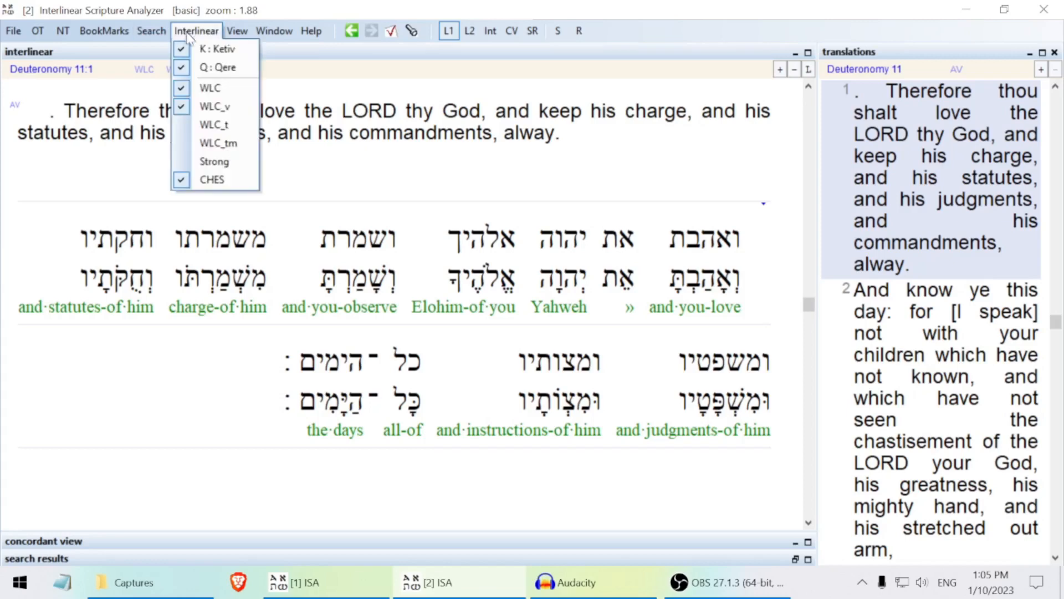
click(229, 90)
Step: Browse the interlinear verse by verse forward to Deuteronomy 11:4, back to 10:22, and return to 11:1
scroll(709, 190, down, 1)
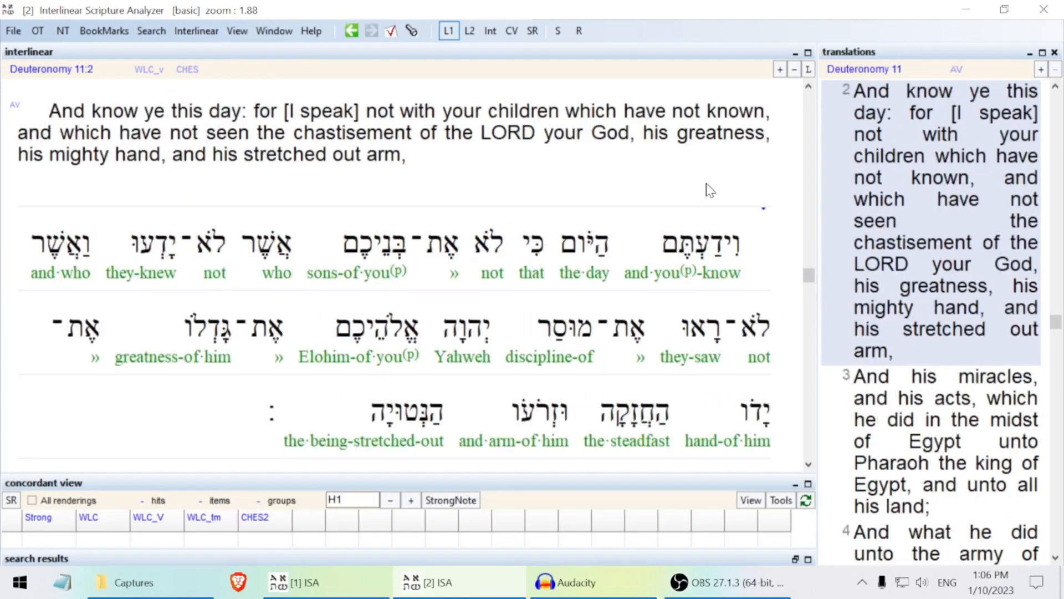
scroll(708, 190, down, 1)
scroll(708, 190, down, 1)
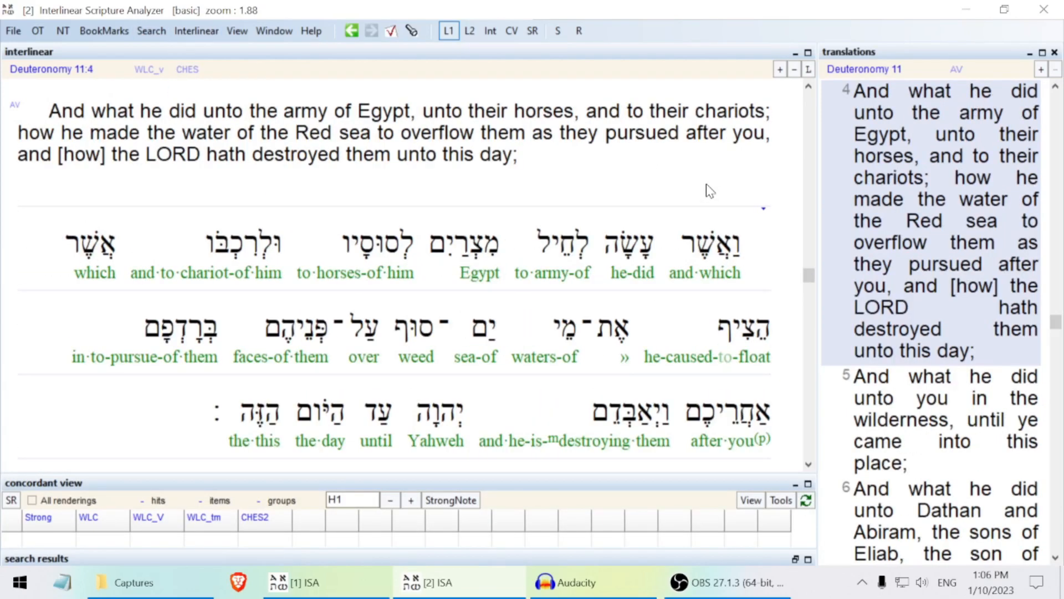
scroll(708, 189, up, 1)
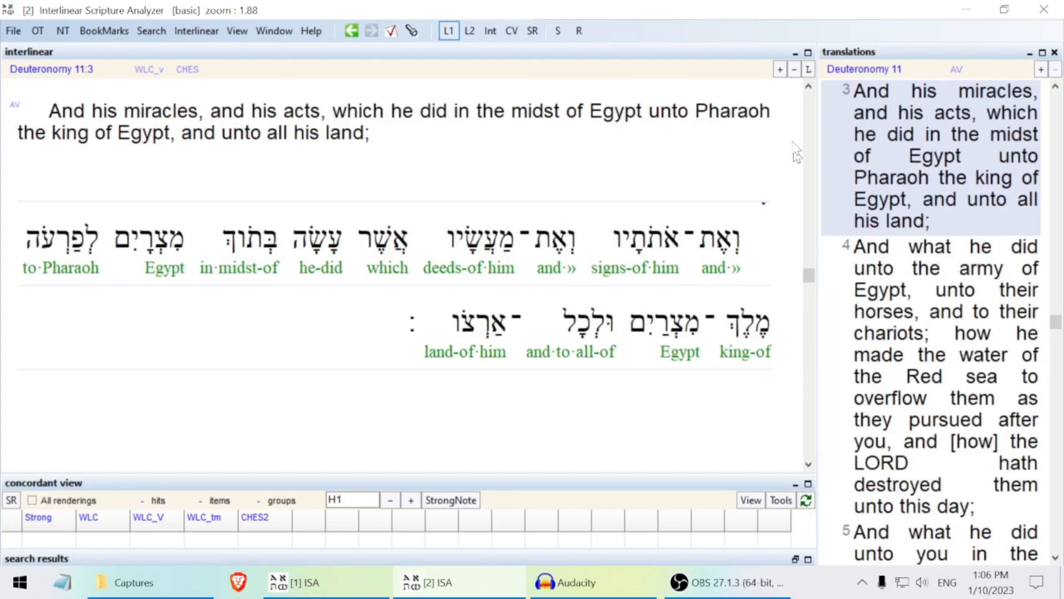
click(809, 87)
click(808, 87)
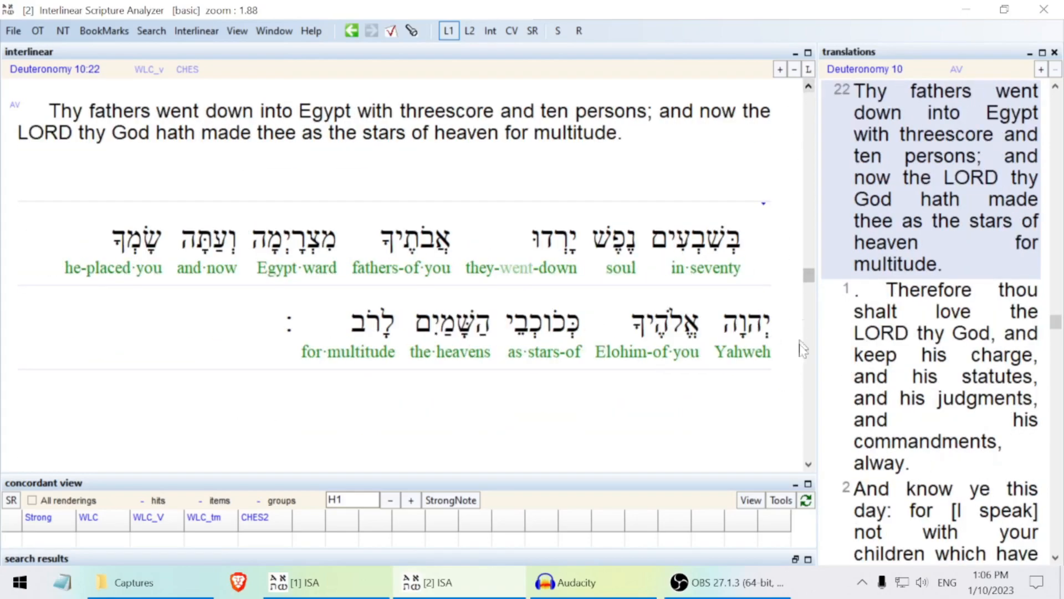
click(809, 465)
click(808, 465)
click(808, 464)
scroll(358, 216, down, 1)
scroll(355, 210, up, 3)
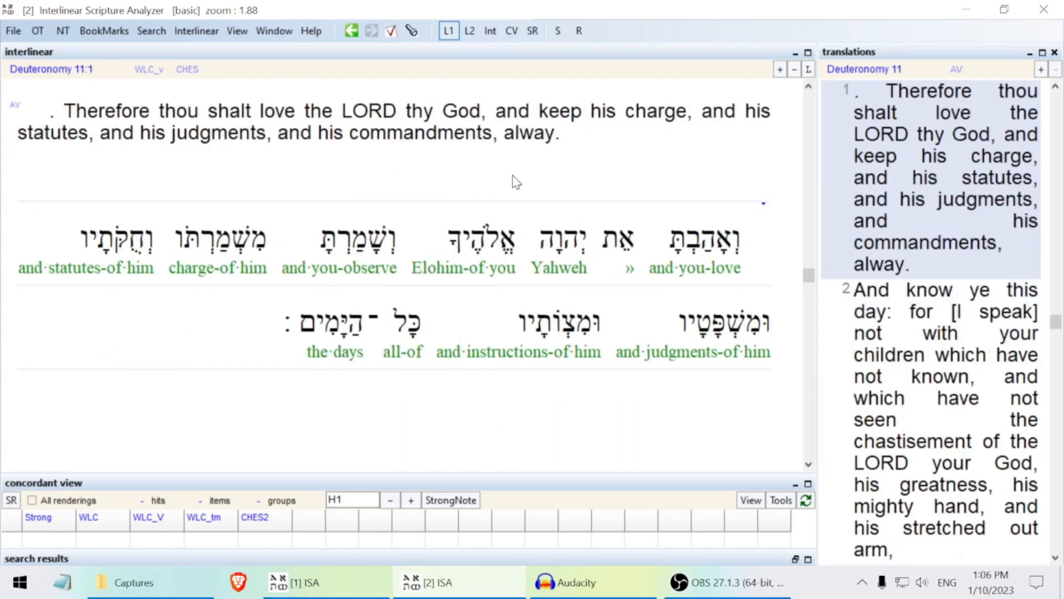
Step: Browse the AV translation back into Deuteronomy 10 and open verses 19 and 20 from it in the interlinear view
scroll(969, 233, down, 5)
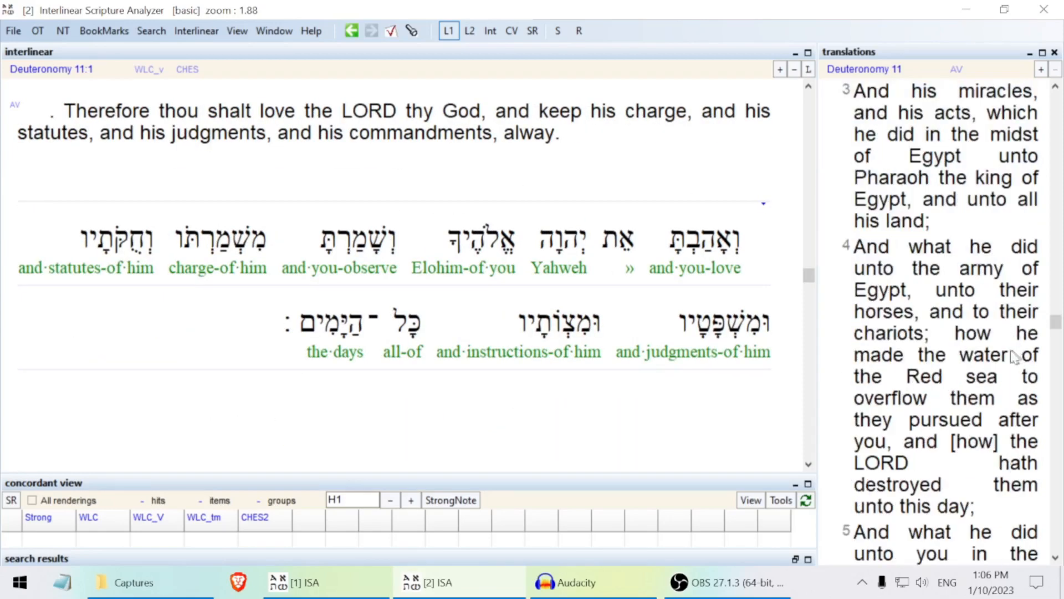
scroll(1041, 210, up, 5)
scroll(1006, 206, up, 6)
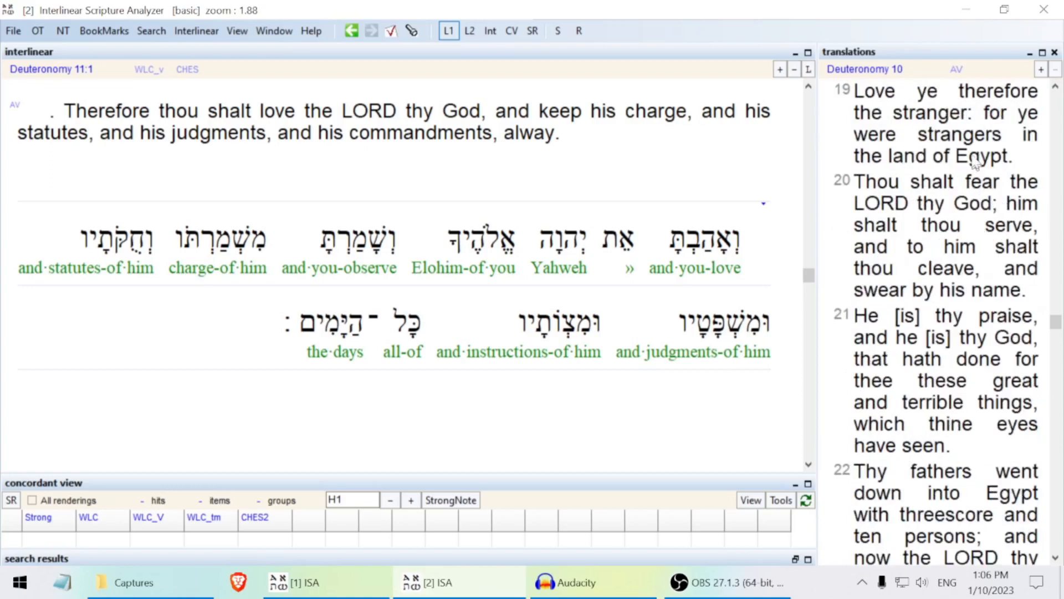
click(964, 131)
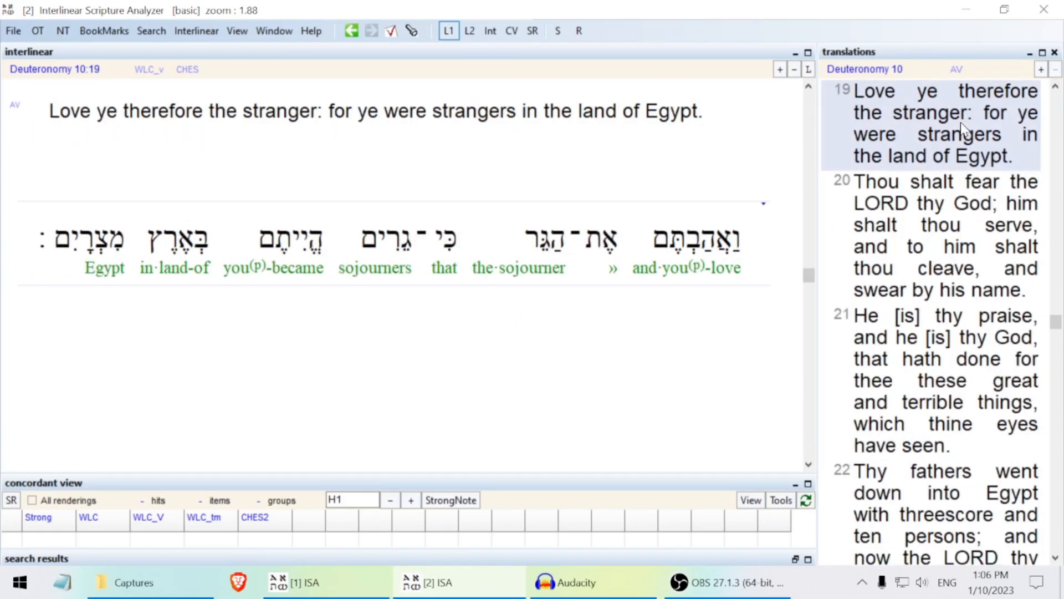
click(926, 245)
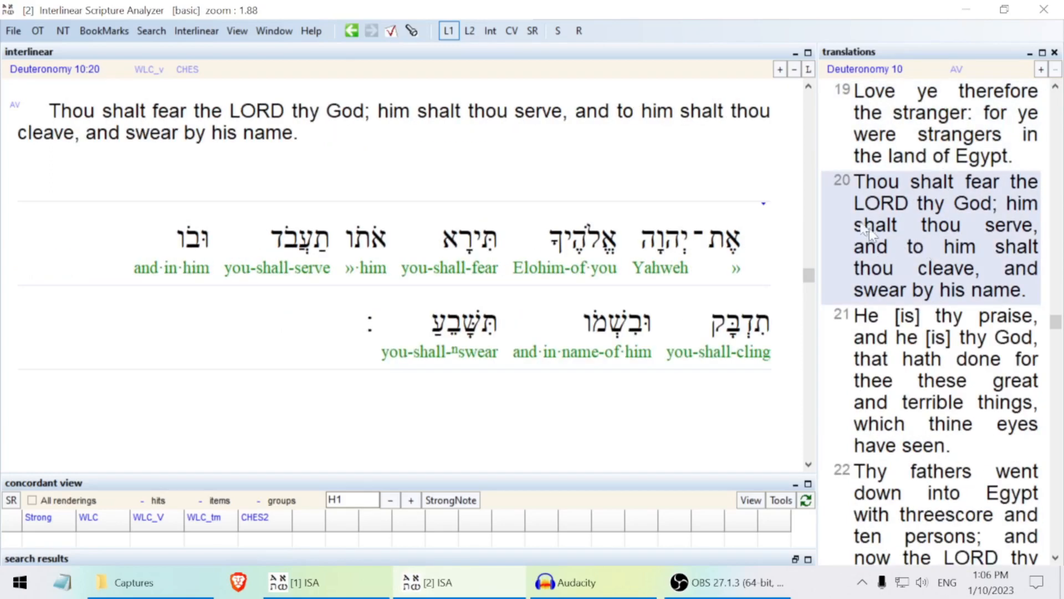
Step: Open Exodus 4:22 in the interlinear view
click(38, 31)
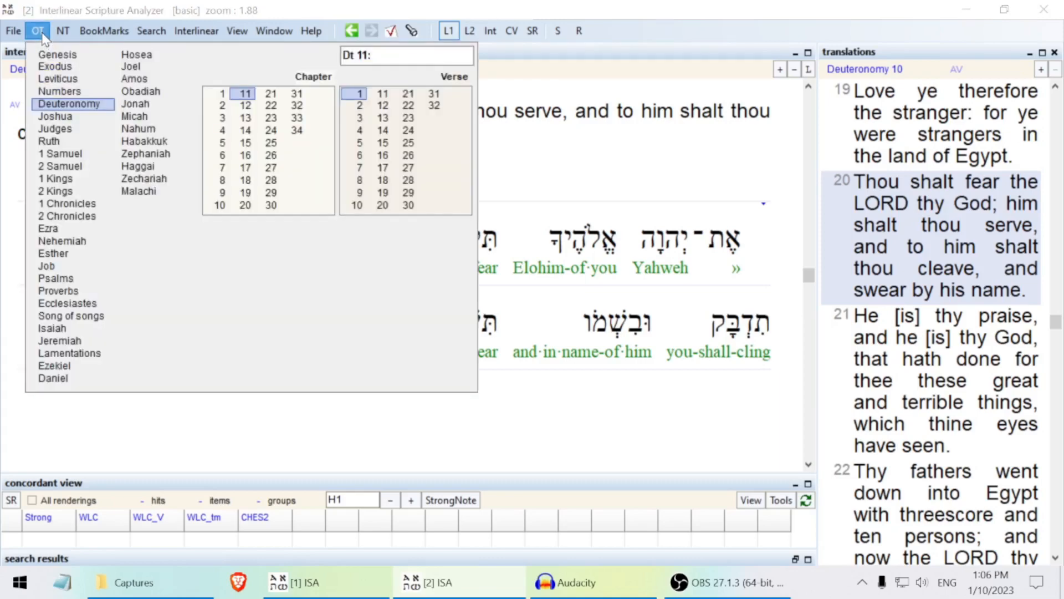
click(61, 68)
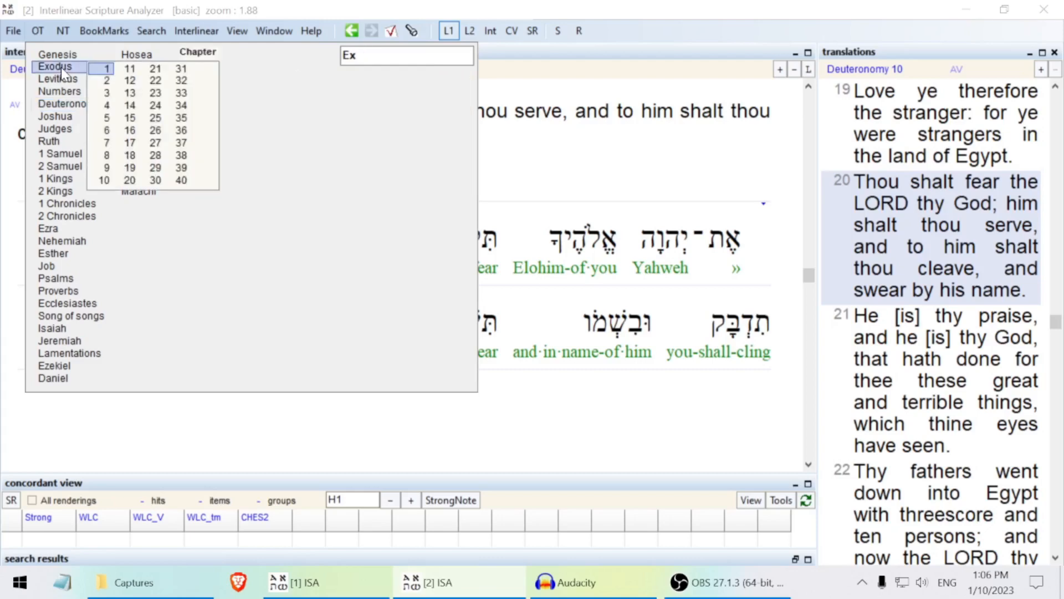
click(109, 106)
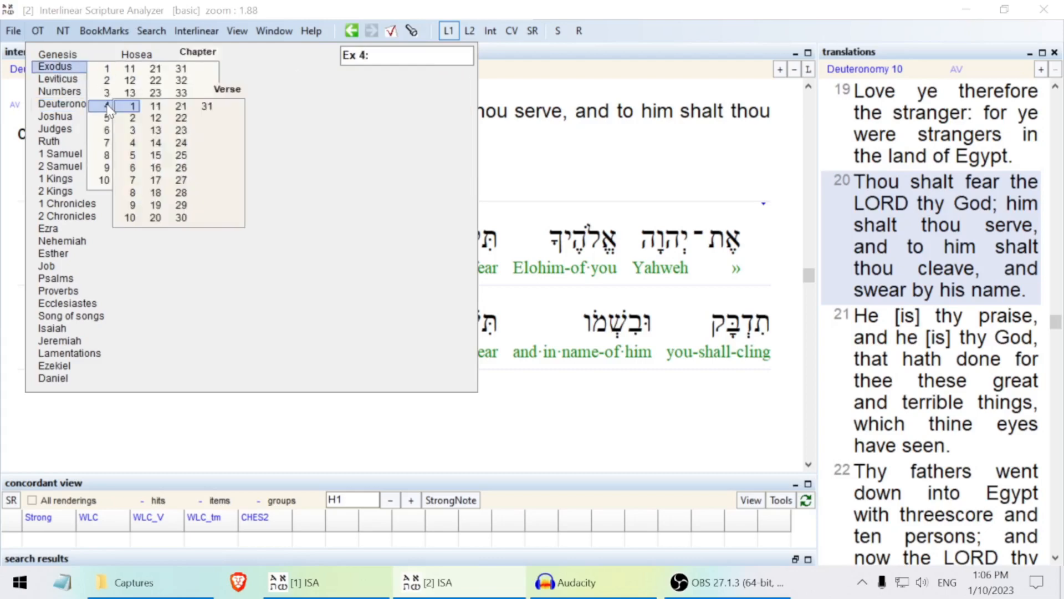
click(181, 118)
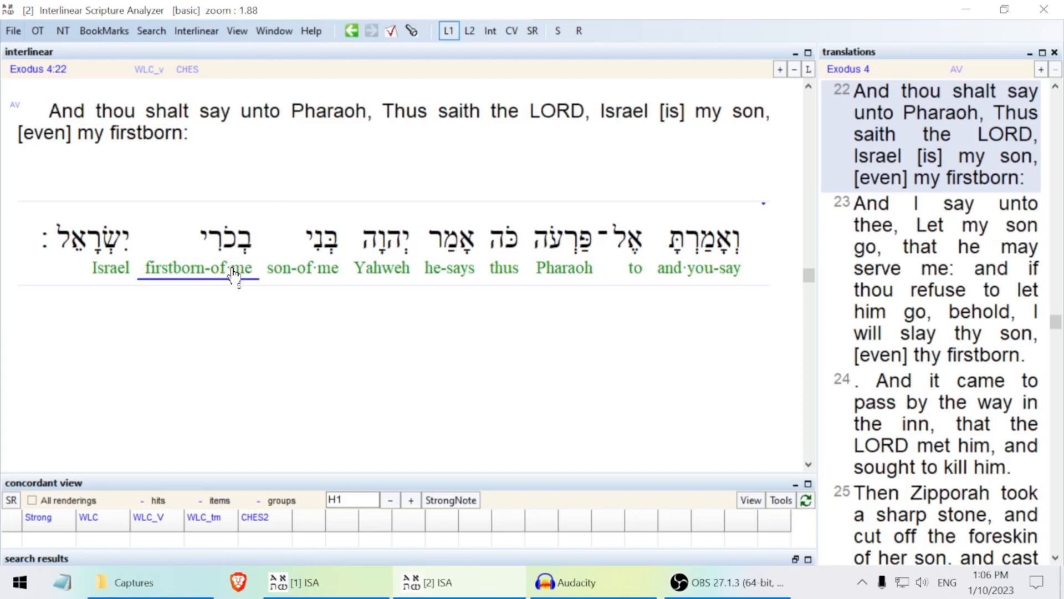
Step: Consult the Strong's notes for the words glossed "firstborn-of-me" and "son-of-me" in Exodus 4:22
right_click(229, 251)
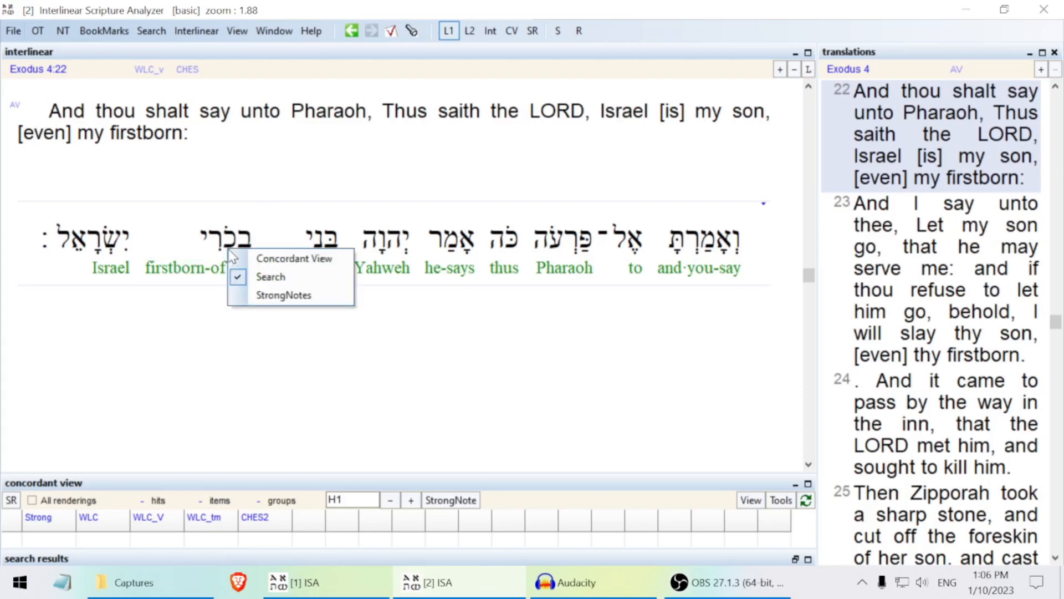
click(327, 298)
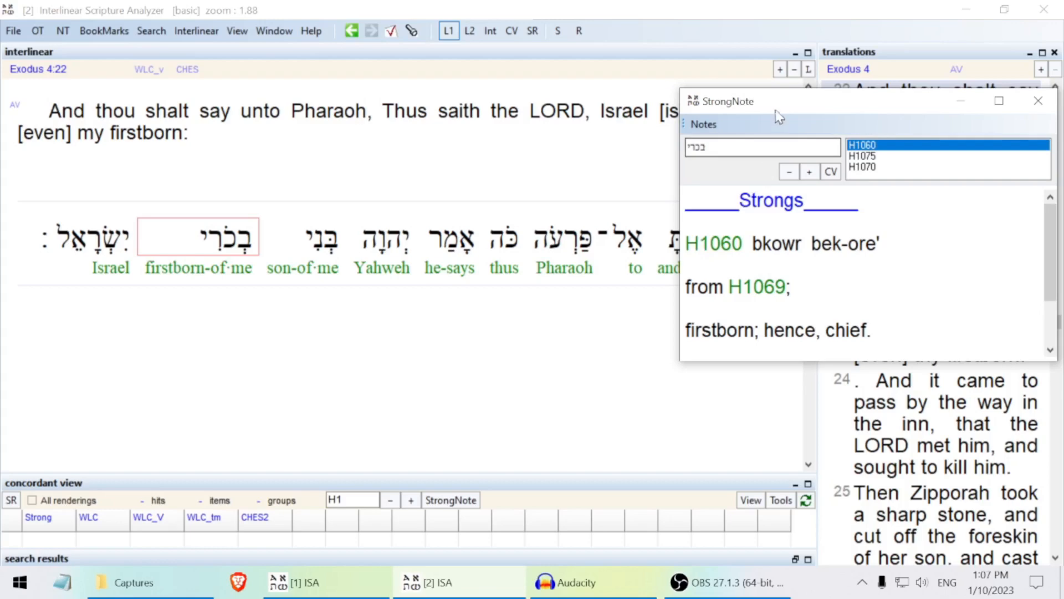
click(1038, 100)
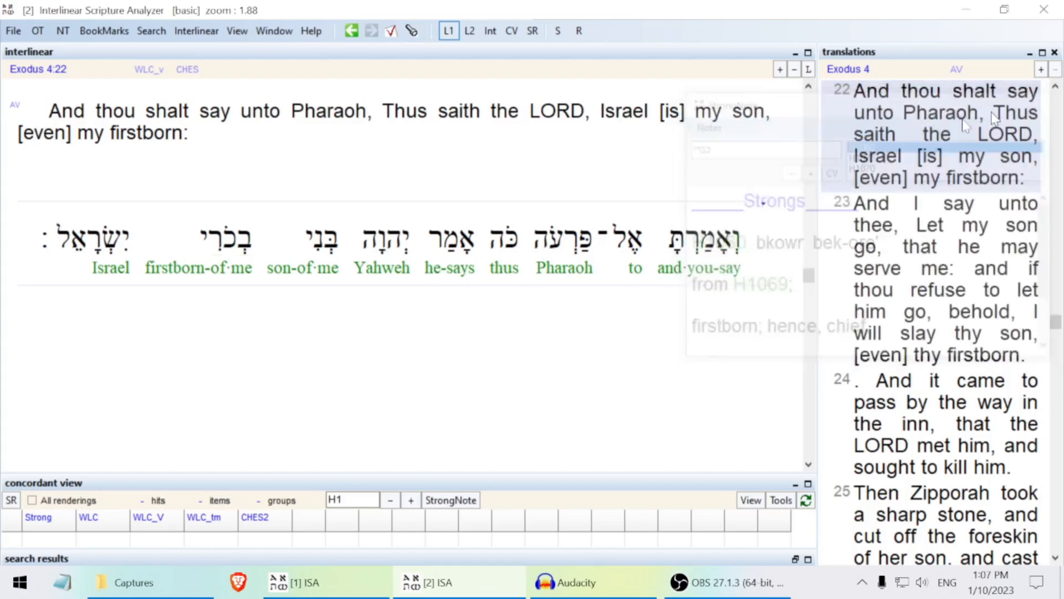
click(314, 248)
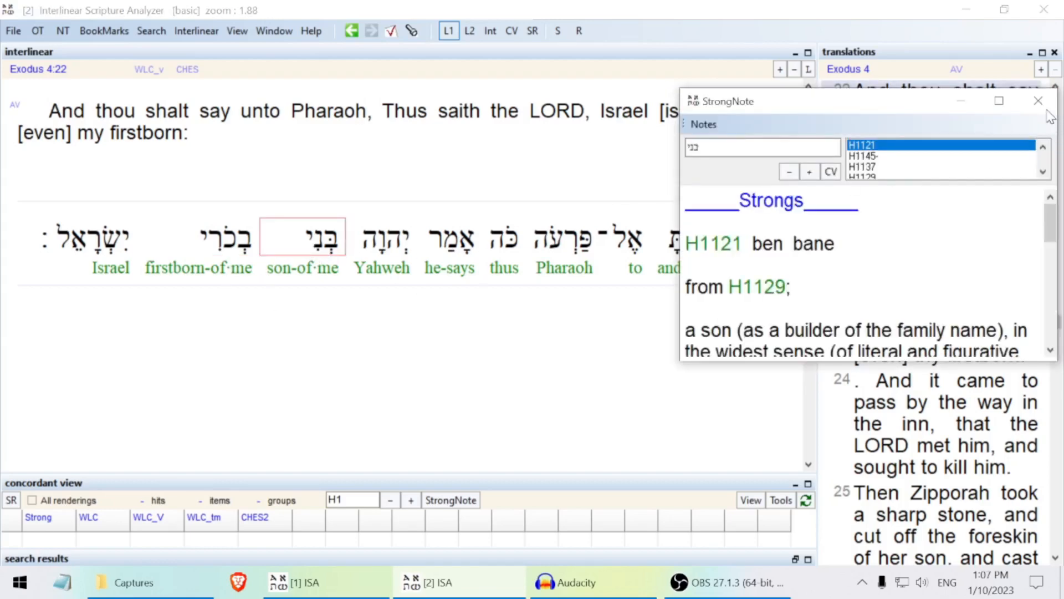
click(1048, 111)
Step: Reopen the Strong's note for "firstborn-of-me" and follow its root reference H1069
click(193, 239)
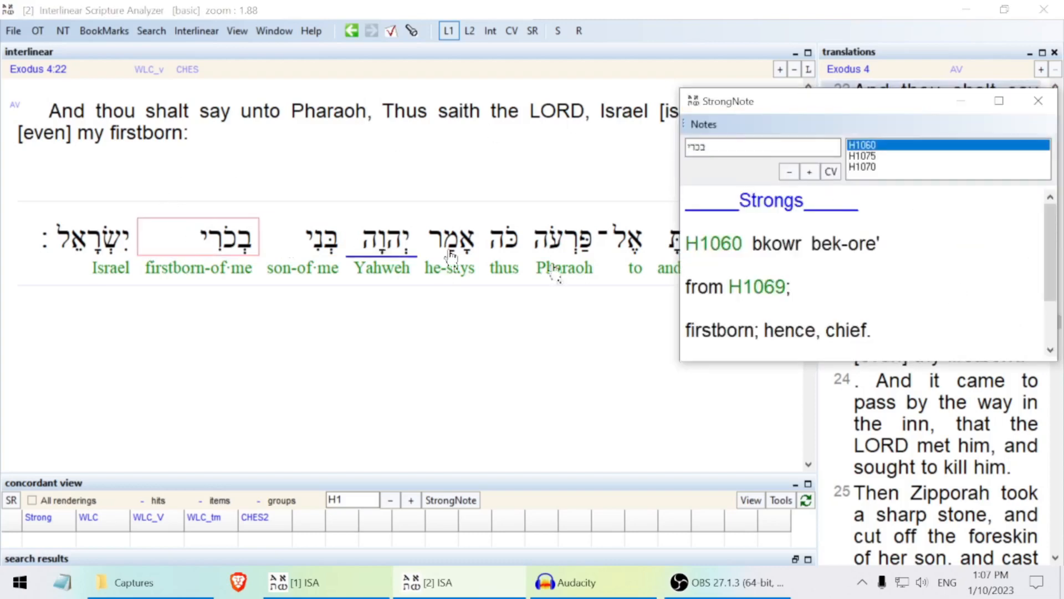
click(763, 286)
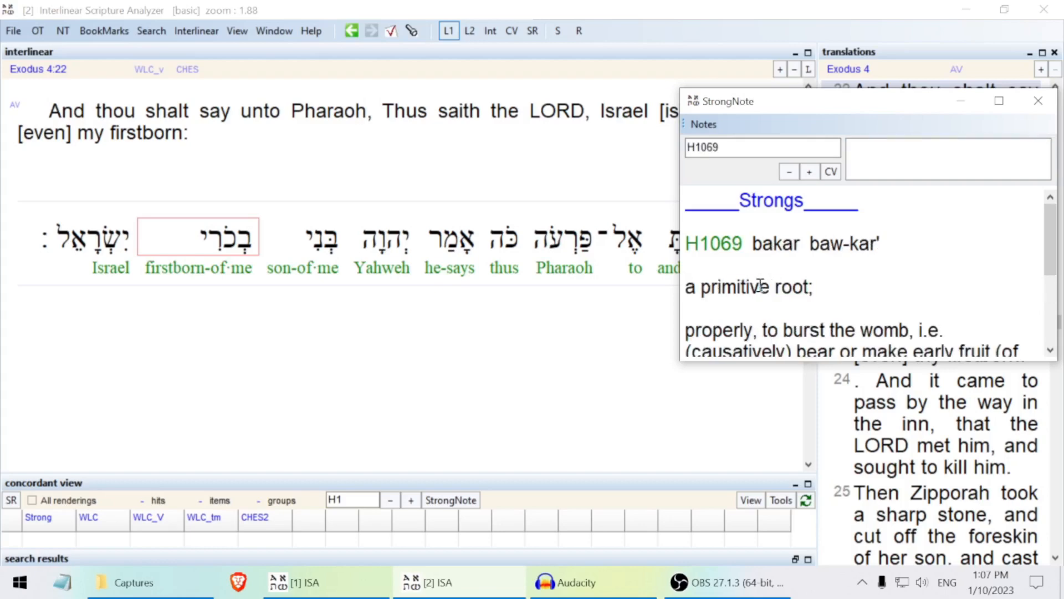
Step: Step back through the preceding Strong's entries to H1060 and close the note
click(790, 173)
click(790, 173)
click(790, 173)
click(790, 173)
click(790, 172)
click(790, 173)
click(790, 173)
click(790, 173)
click(790, 173)
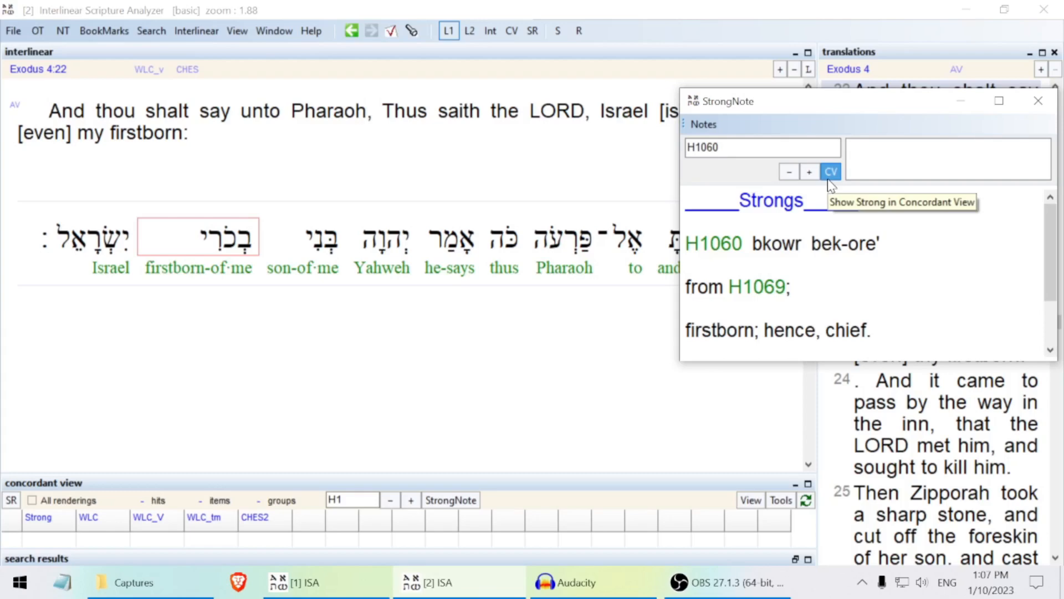
click(1039, 101)
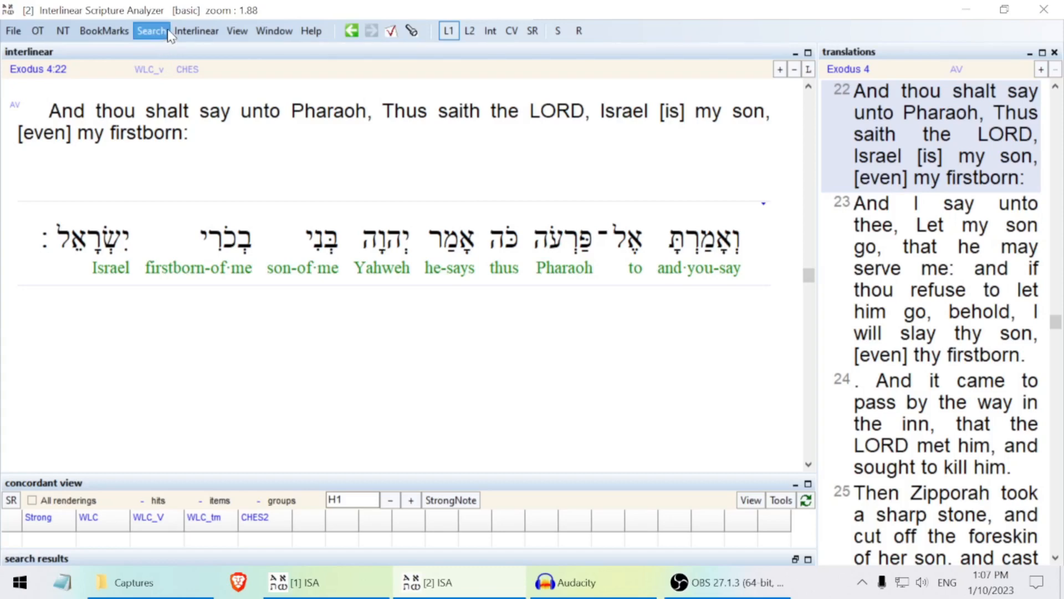
Step: Search the AV translation for the phrase "add"
click(168, 32)
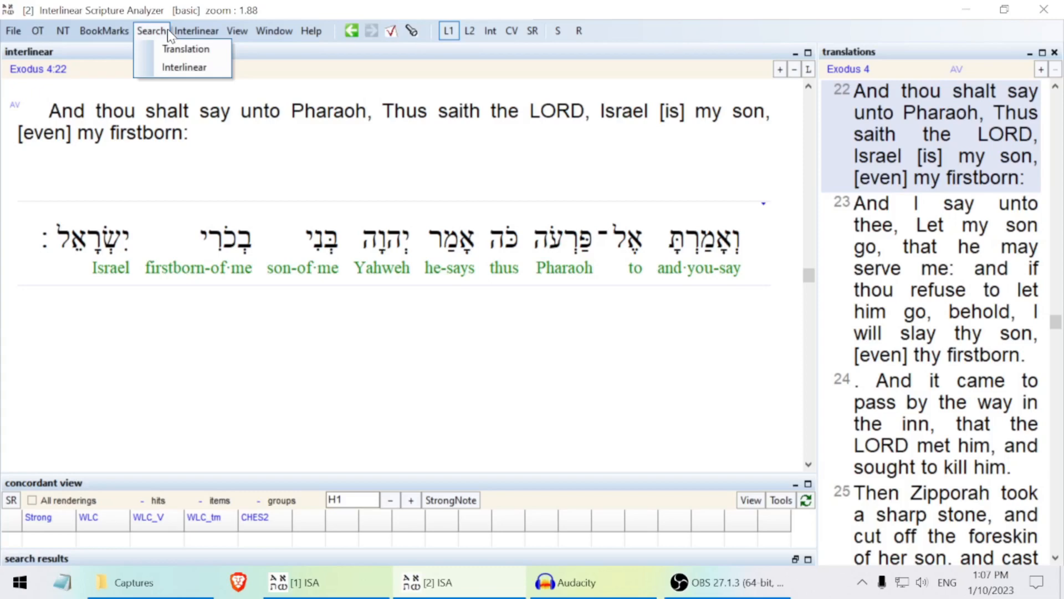
click(221, 55)
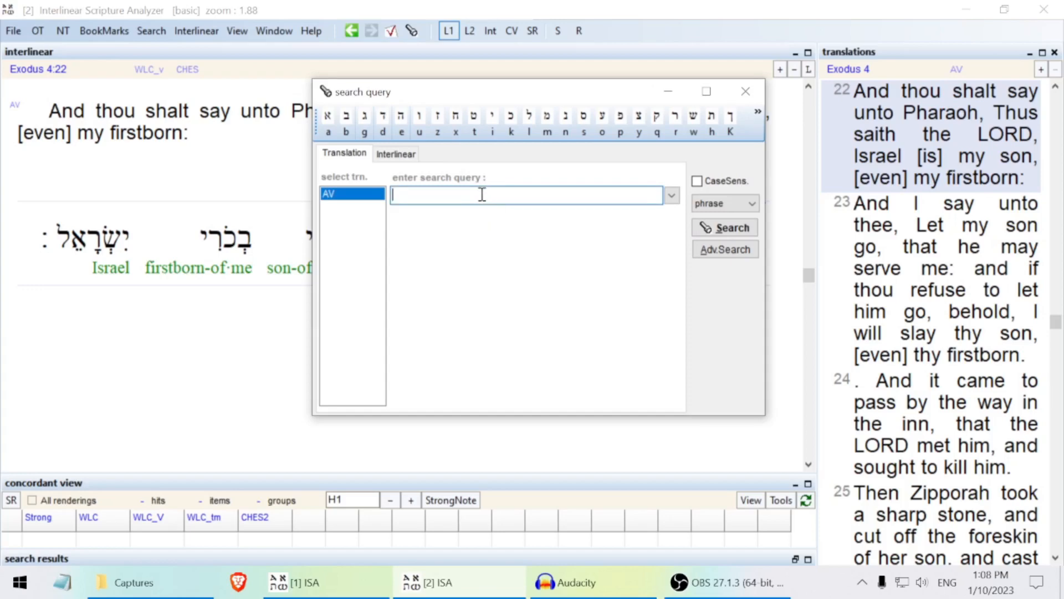
text(add)
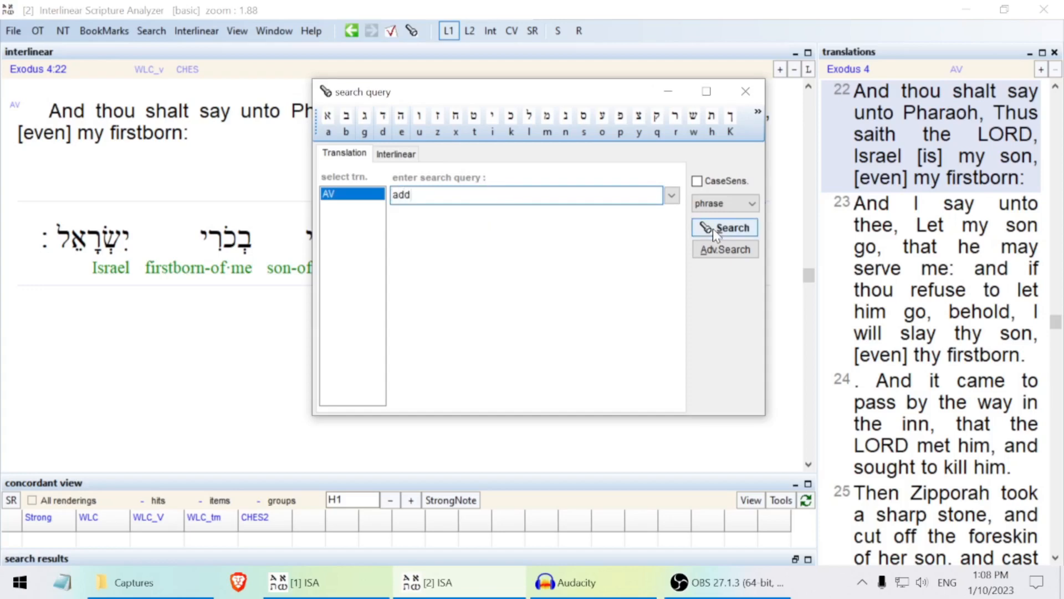
click(713, 228)
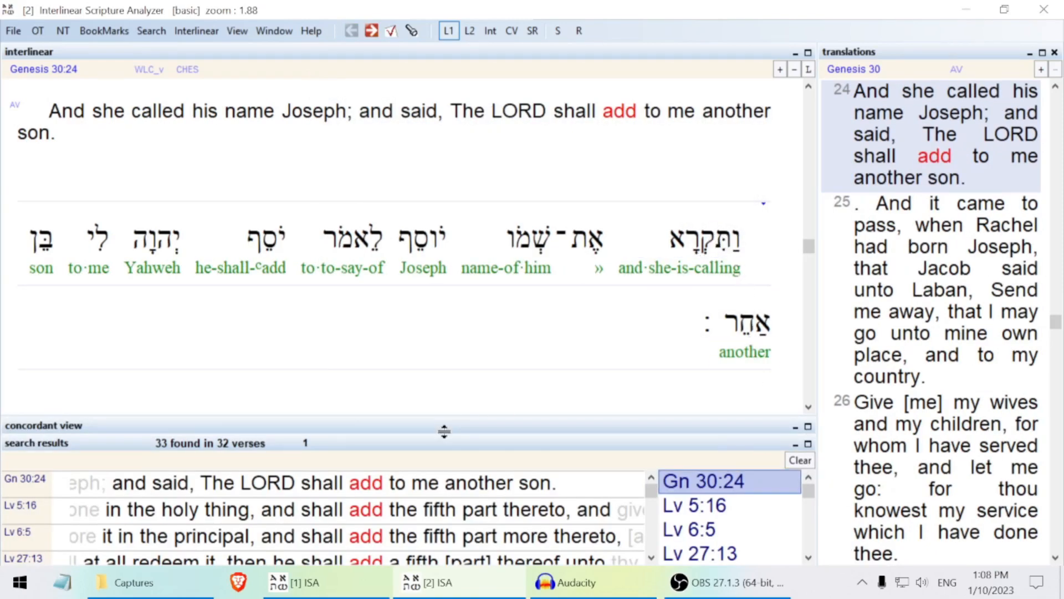
Step: Adjust the height of the search results area and step through the hits to Leviticus 27:13
drag(445, 418, 445, 400)
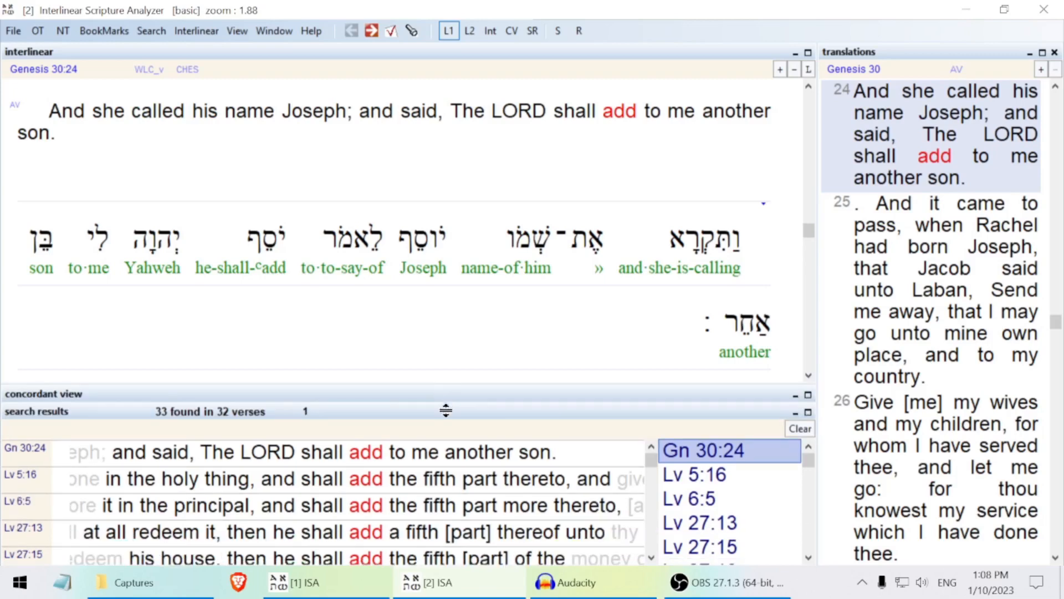
drag(442, 383, 445, 416)
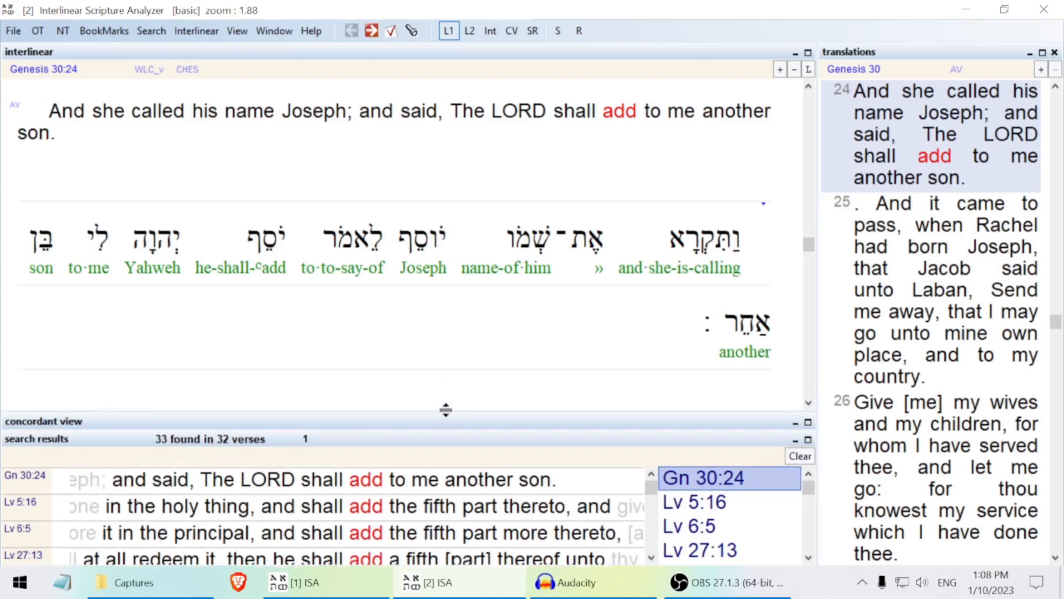
click(809, 558)
click(809, 558)
click(810, 557)
click(810, 557)
drag(809, 505, 810, 503)
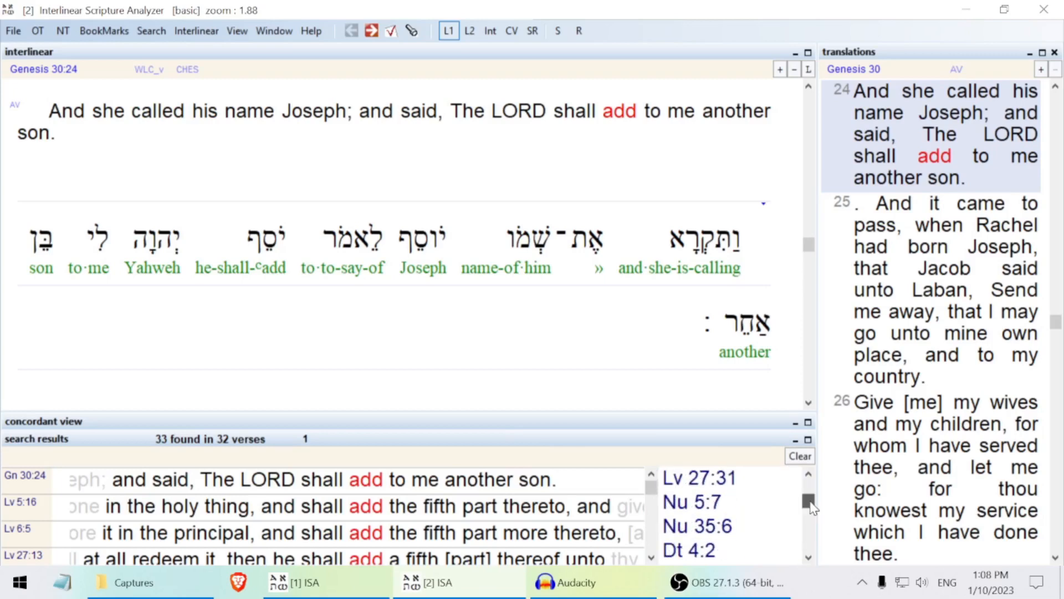
click(651, 557)
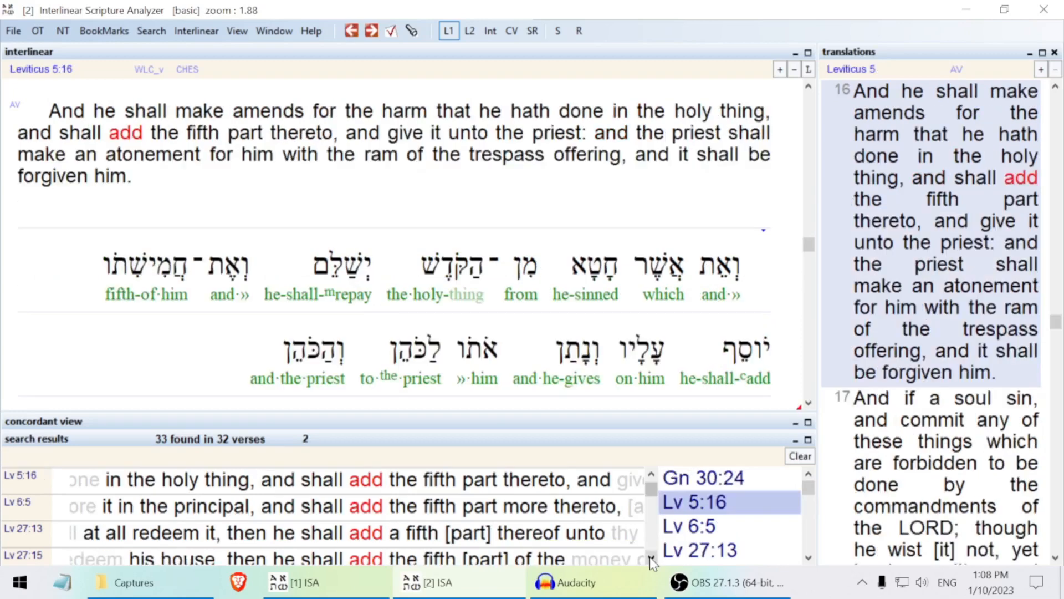
click(651, 558)
click(651, 557)
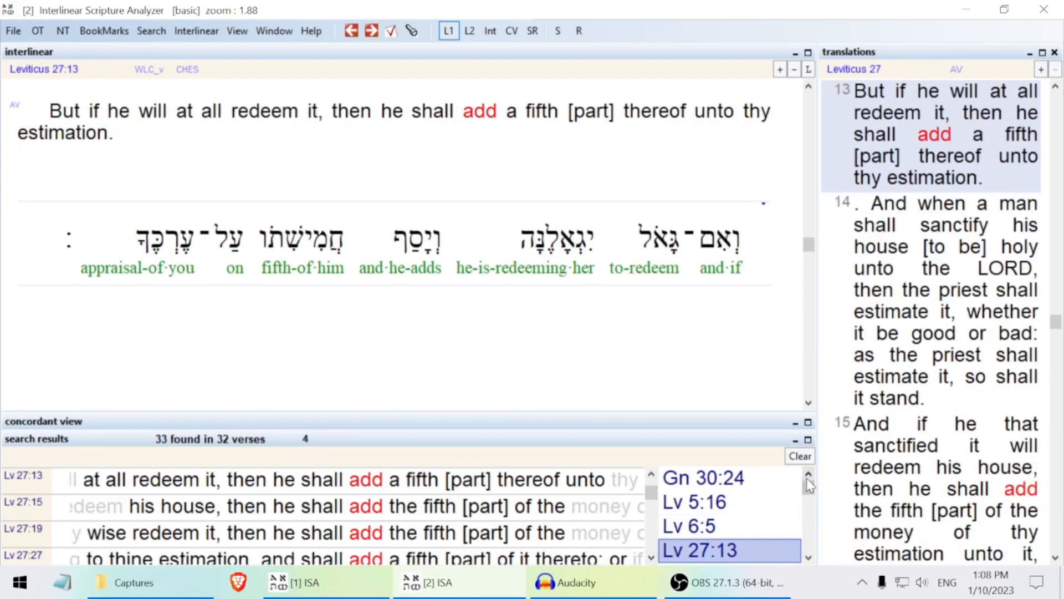
Step: Open Deuteronomy 4:2 from the list of verses found for "add"
click(809, 557)
click(810, 557)
click(810, 557)
click(809, 557)
click(809, 557)
click(809, 558)
click(809, 557)
click(809, 557)
click(809, 557)
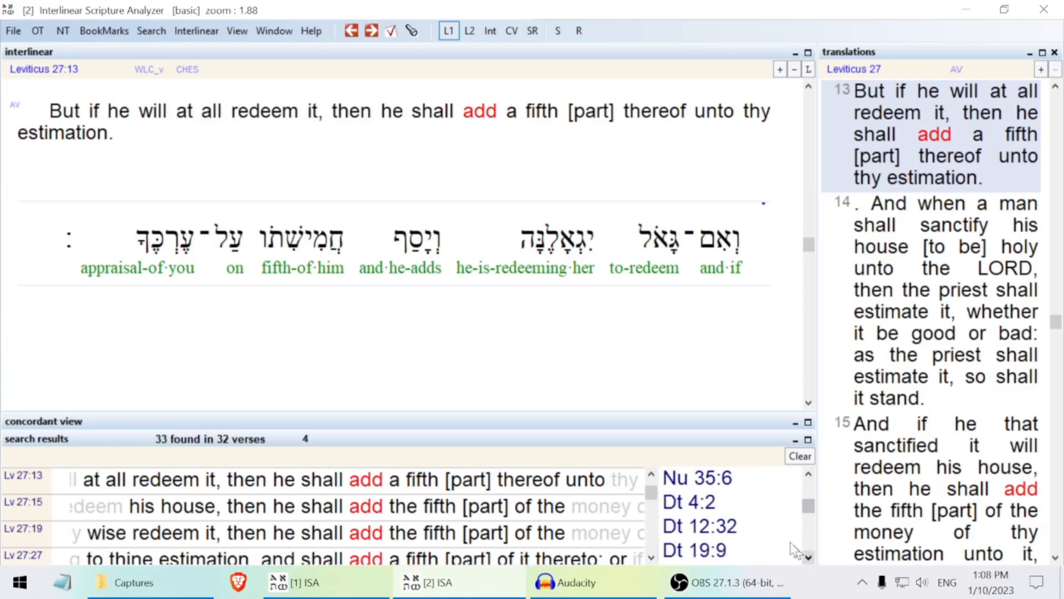
click(726, 507)
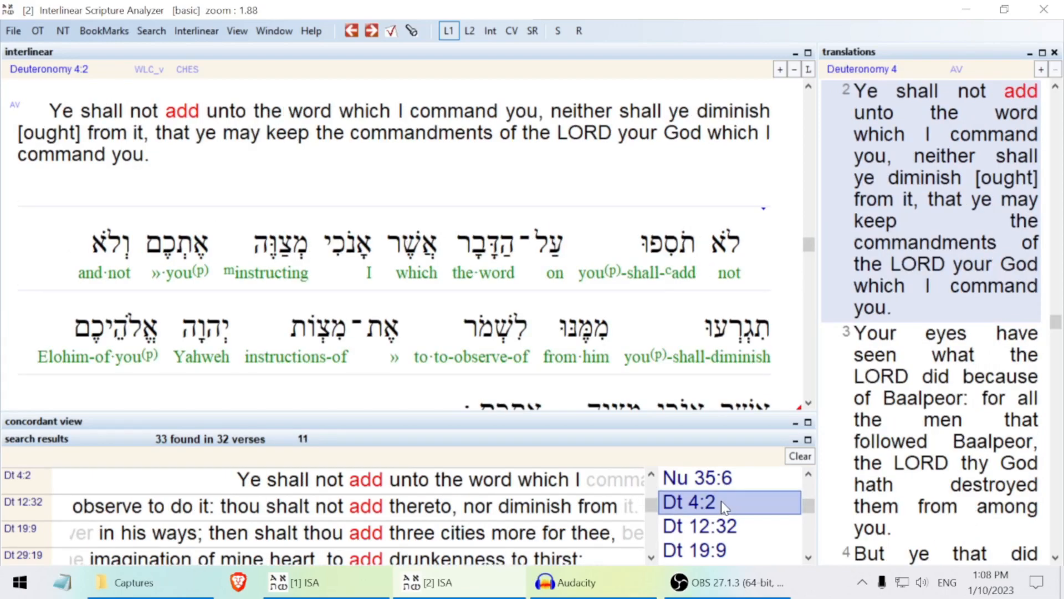
Step: Start an interlinear search query and enter the Hebrew wildcard pattern *בגד* in the WLC row of the first word cell
click(158, 31)
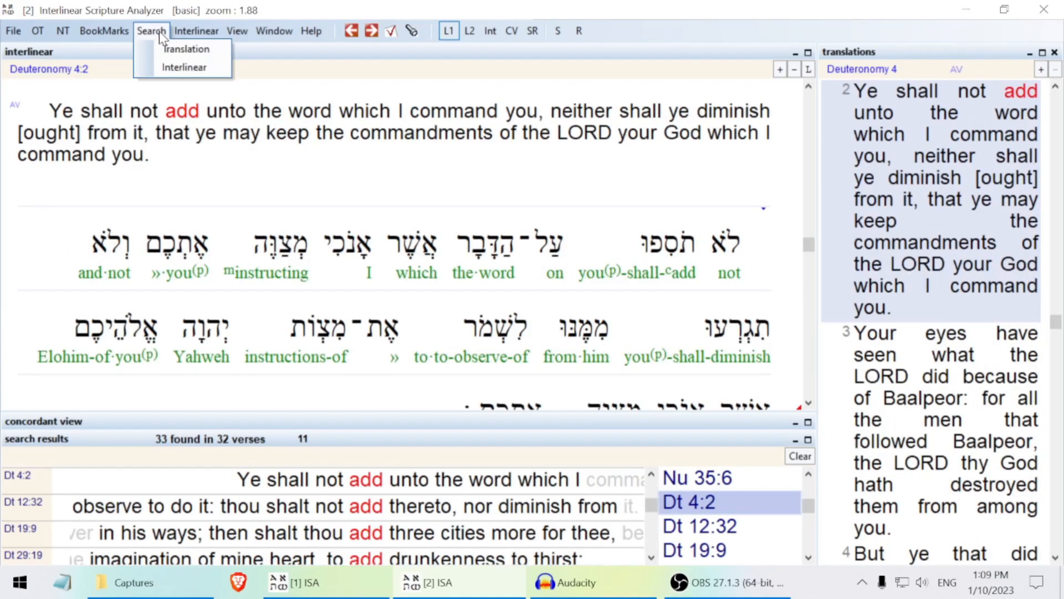
click(184, 68)
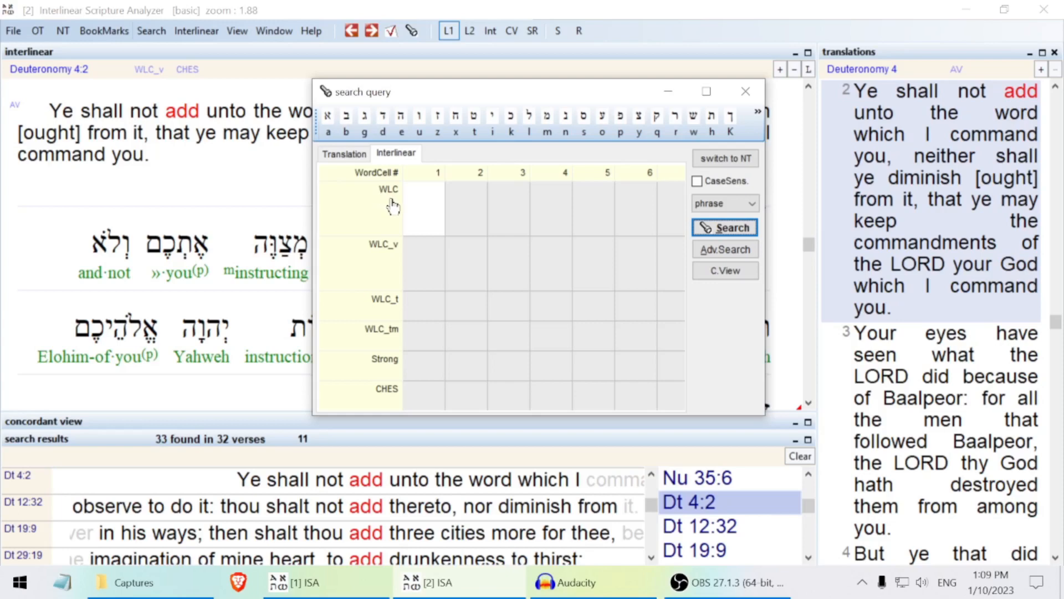
click(420, 194)
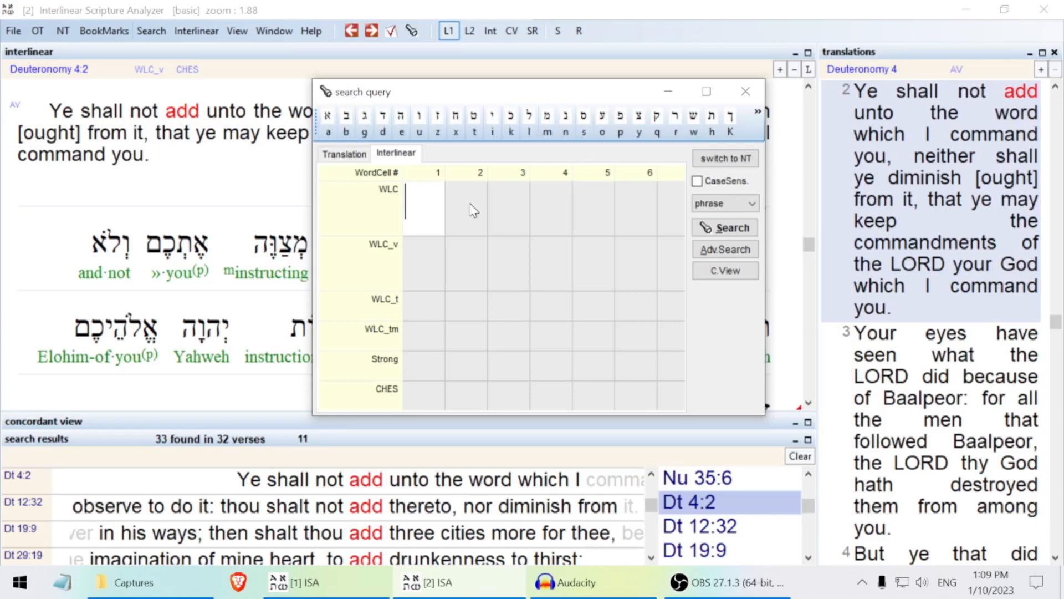
key(super+space)
text(בגד)
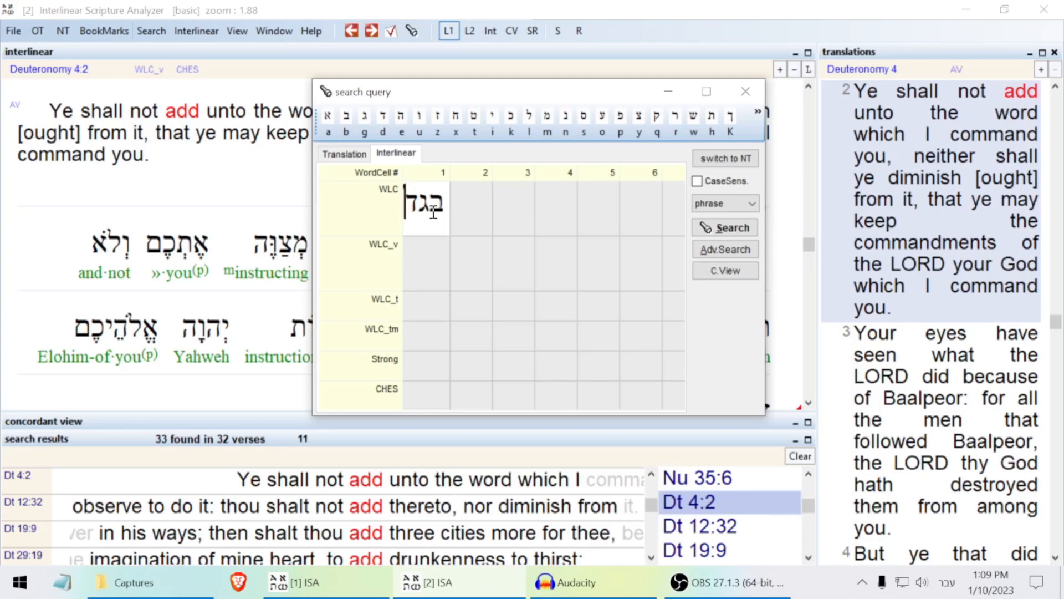
text(*)
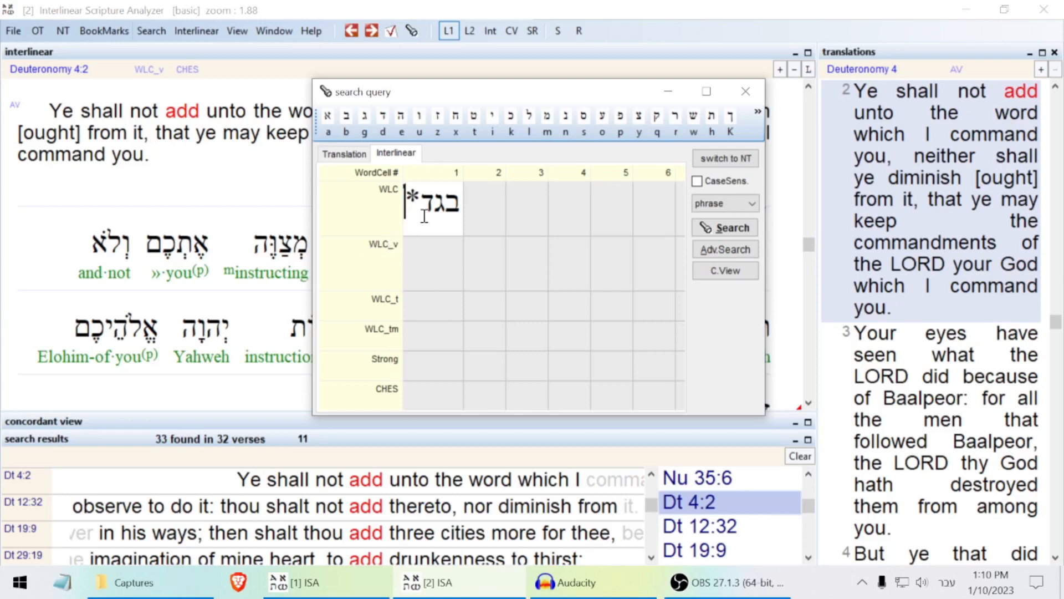
click(460, 202)
text(*)
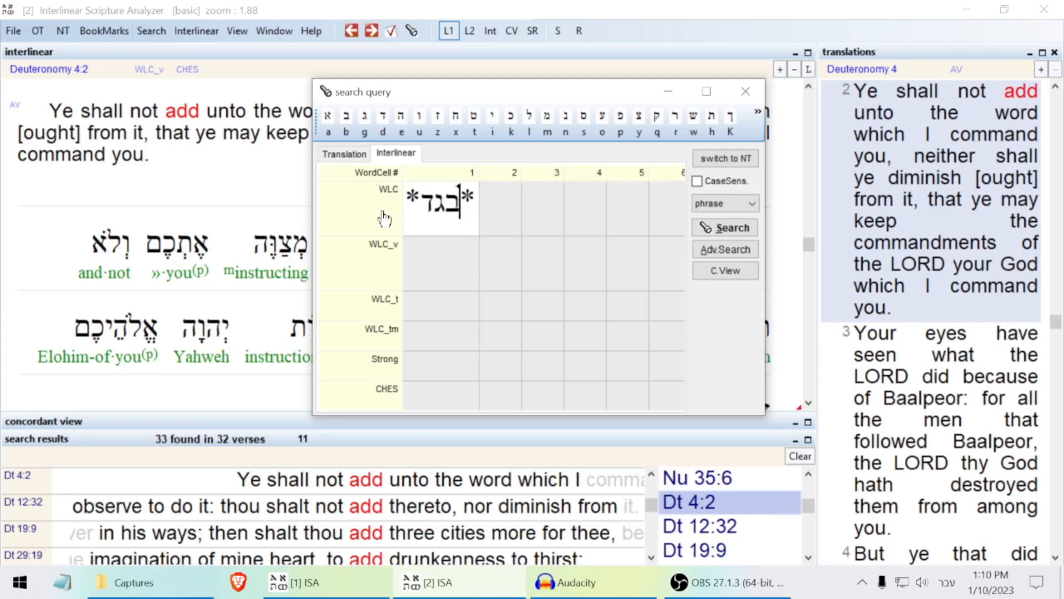
Step: Look over the WLC_v, Strong and CHES query rows and clear the *בגד* pattern from the WLC row
click(433, 270)
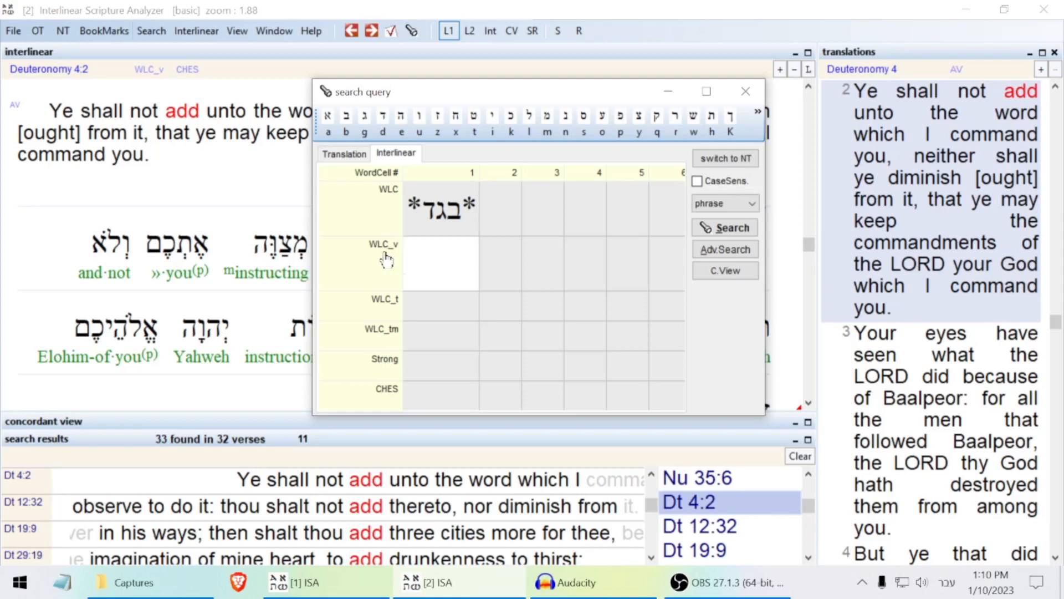
click(414, 363)
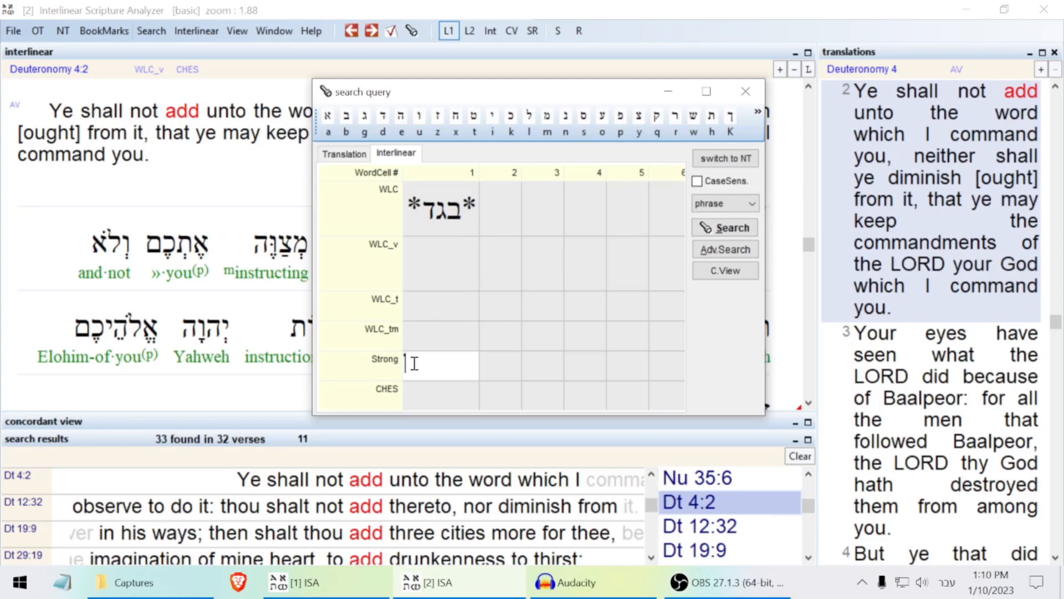
click(410, 391)
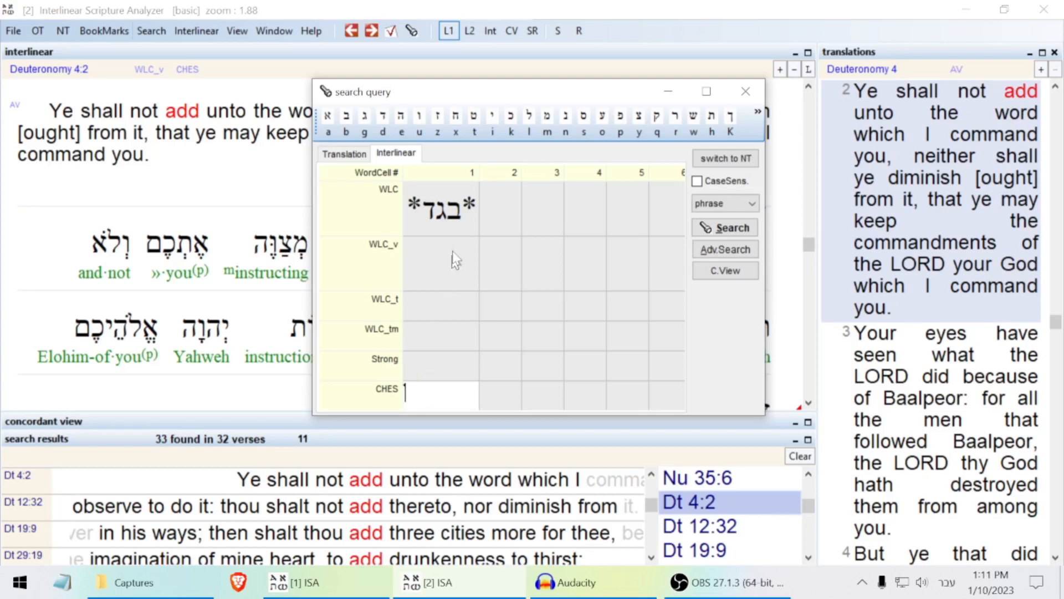
click(444, 199)
click(459, 201)
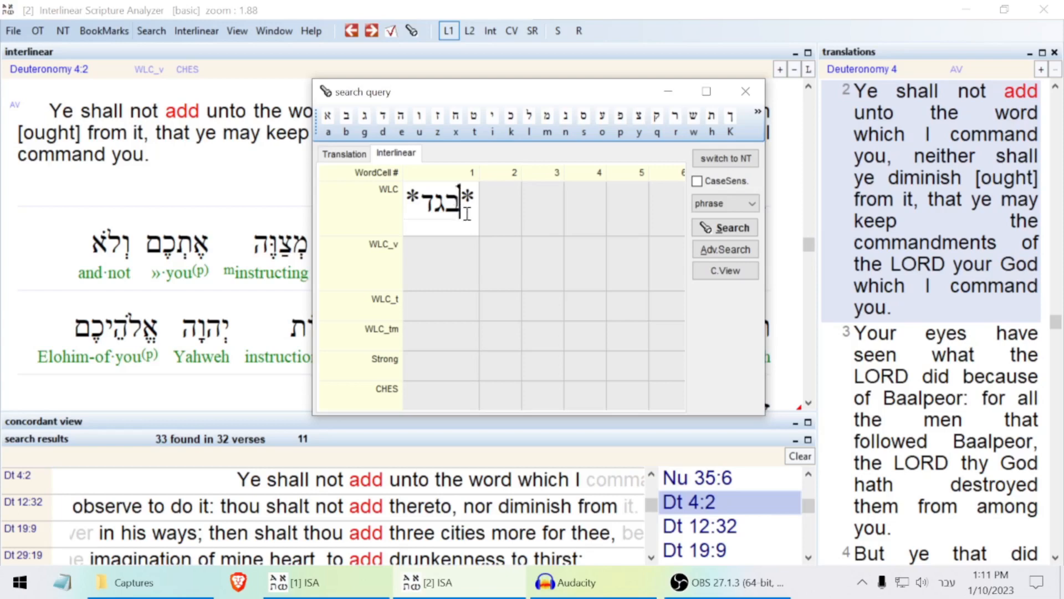
double_click(467, 211)
key(BackSpace)
key(BackSpace)
key(BackSpace)
key(BackSpace)
key(BackSpace)
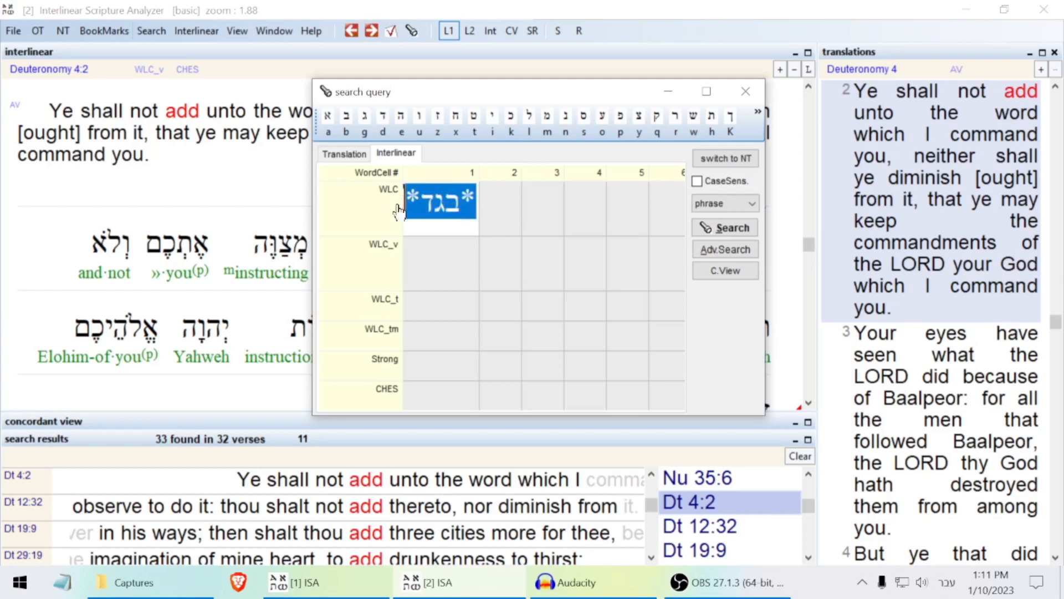
Step: Search the interlinear text for Strong's number H899
click(429, 388)
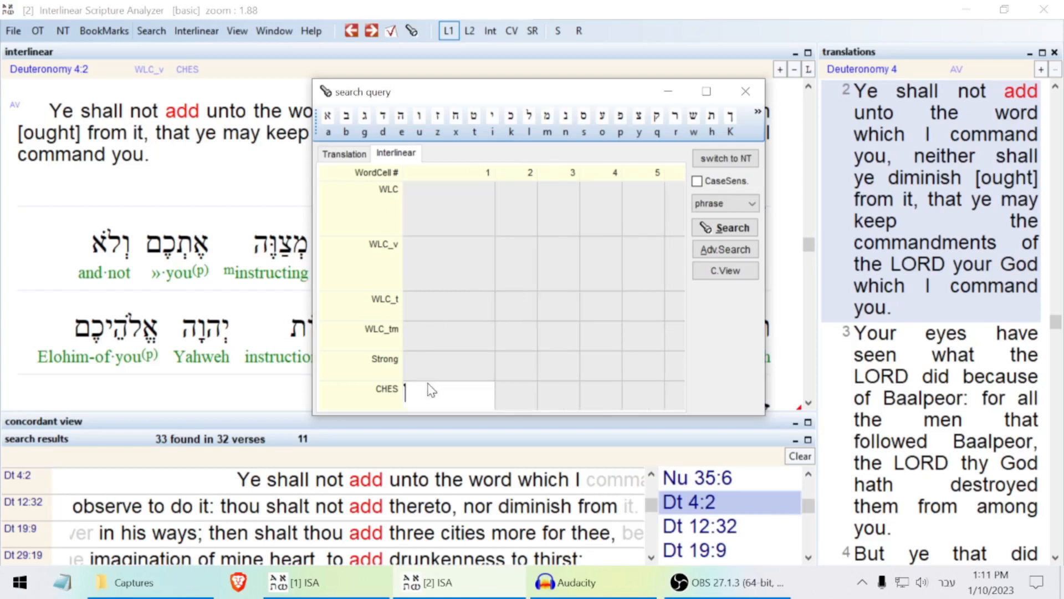
click(423, 367)
click(721, 228)
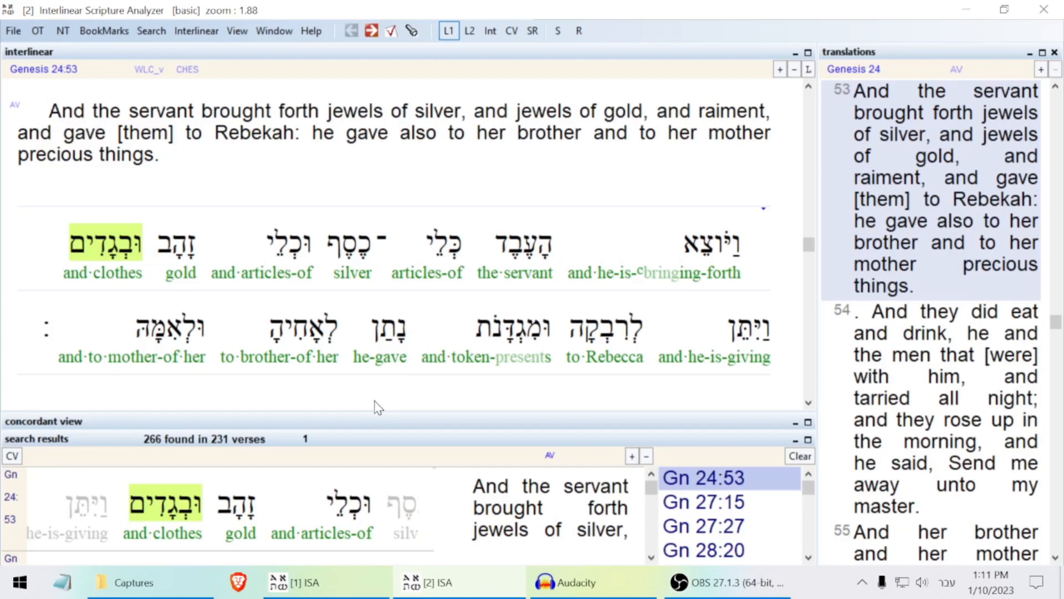
Step: Step through the H899 hits to Genesis 28:20 and enlarge the concordant view to show its list of word forms
click(651, 557)
click(652, 558)
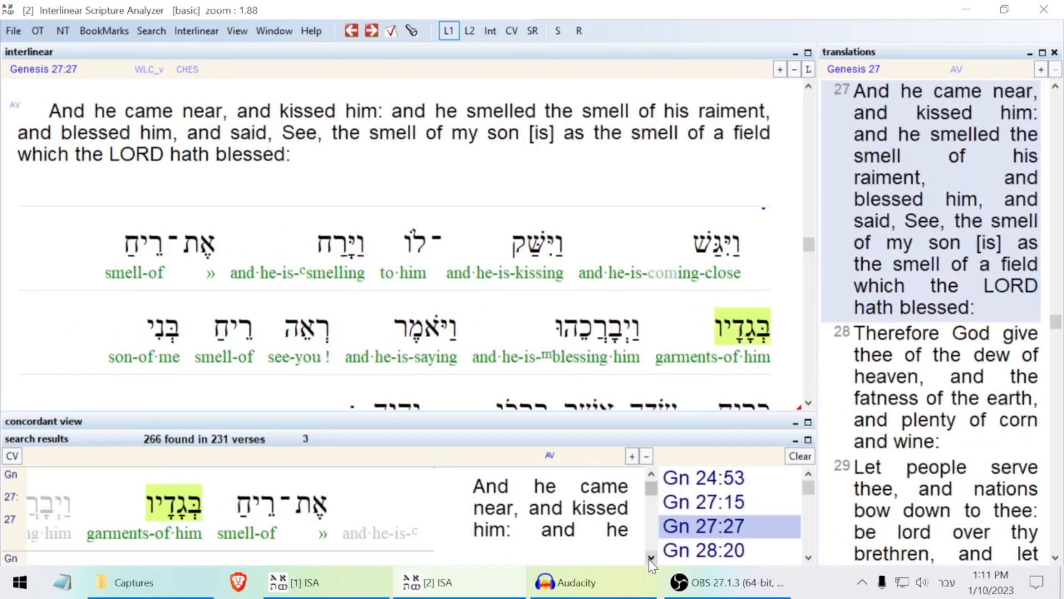
click(651, 558)
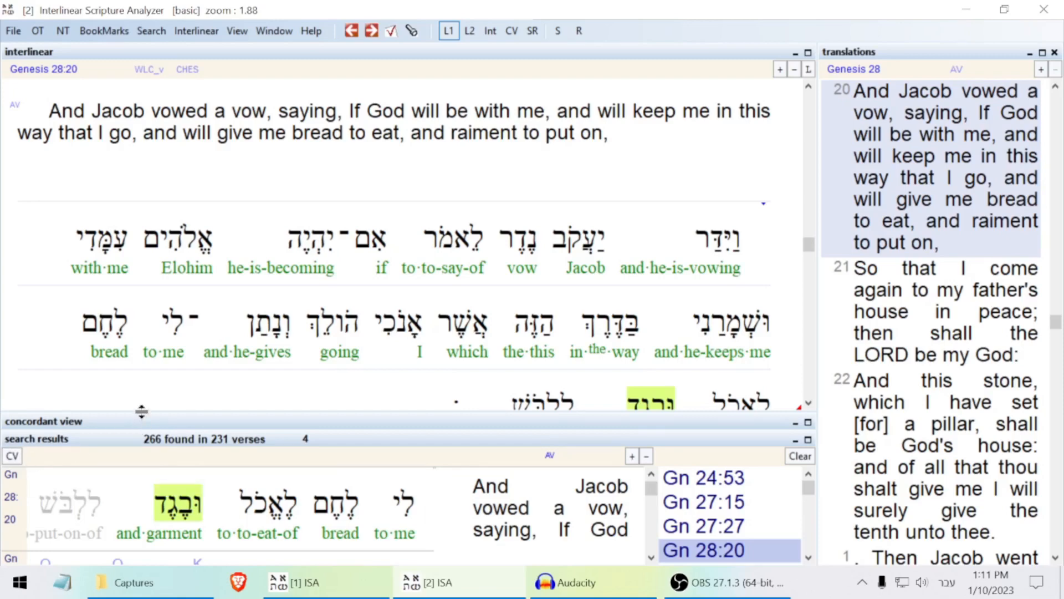
mouse_move(141, 324)
mouse_down()
mouse_move(150, 300)
mouse_move(151, 319)
mouse_up()
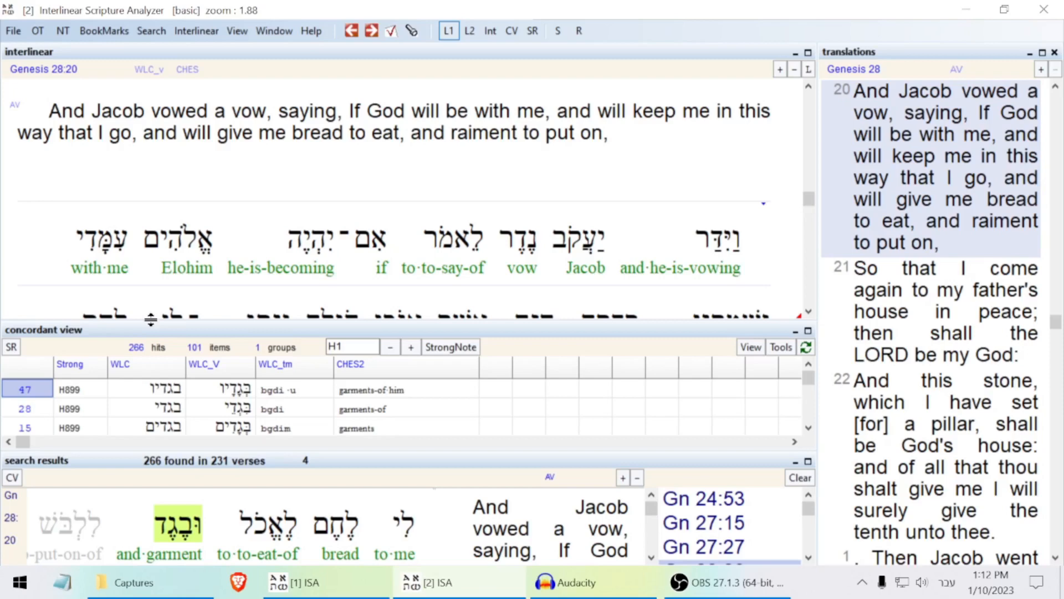
Step: Browse the word forms in the concordant view and list the verses for the H899 form בגדים rendered "clothes"
click(808, 428)
click(809, 428)
click(809, 428)
click(809, 428)
click(809, 428)
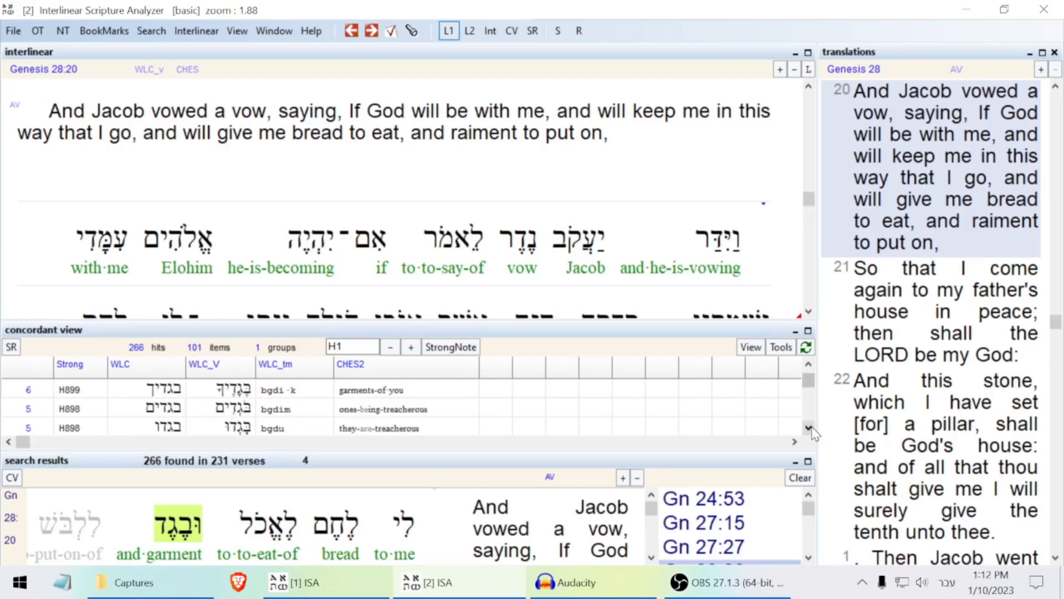
scroll(219, 413, down, 2)
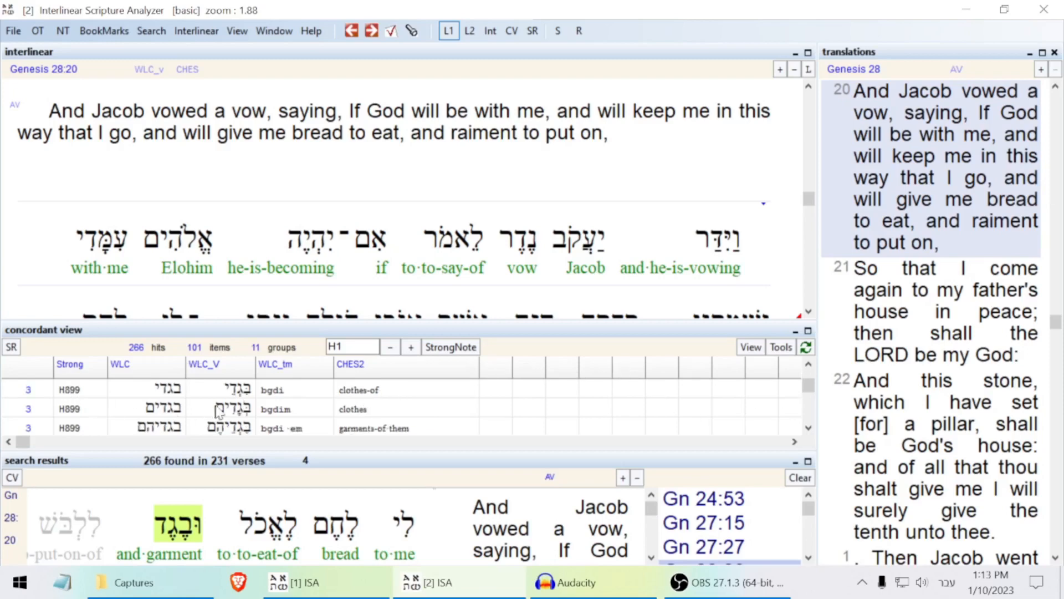
click(377, 413)
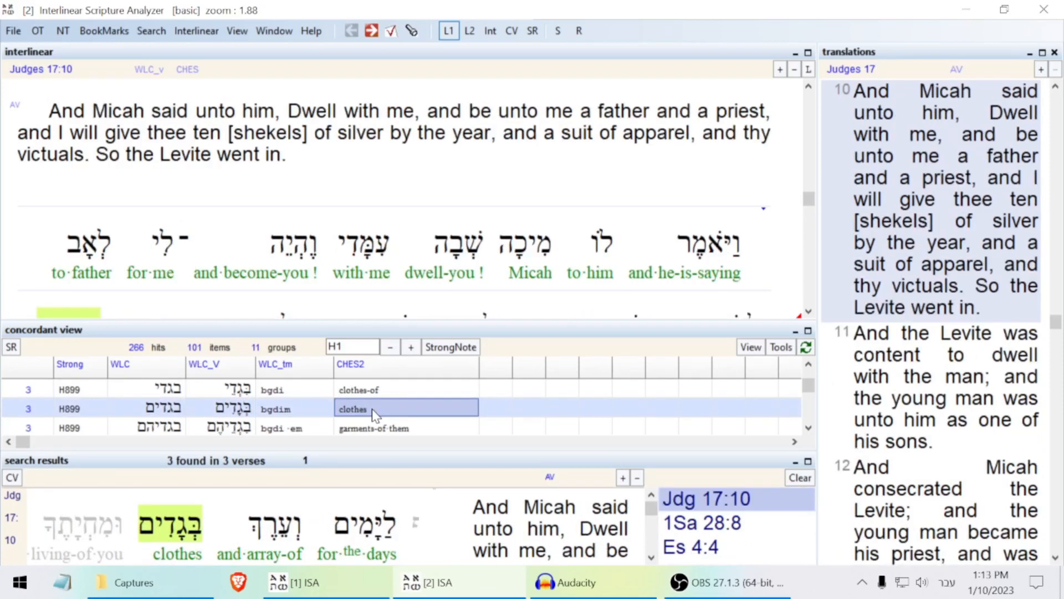
Step: List the verses for the H899 form הבגד rendered "the garment", and return the full set of concordant hits to the search results
scroll(376, 414, down, 1)
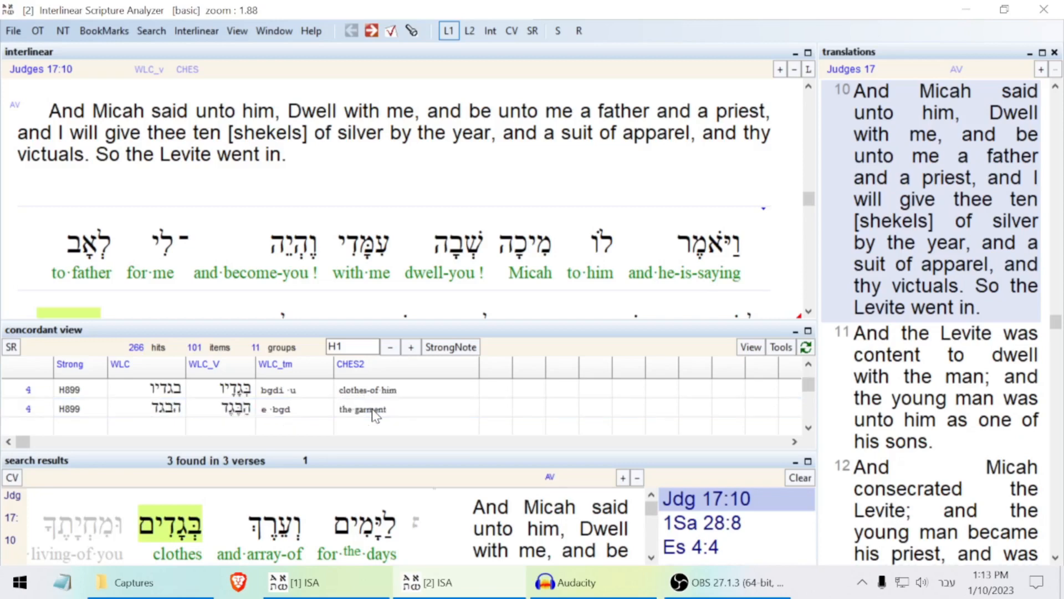
click(376, 413)
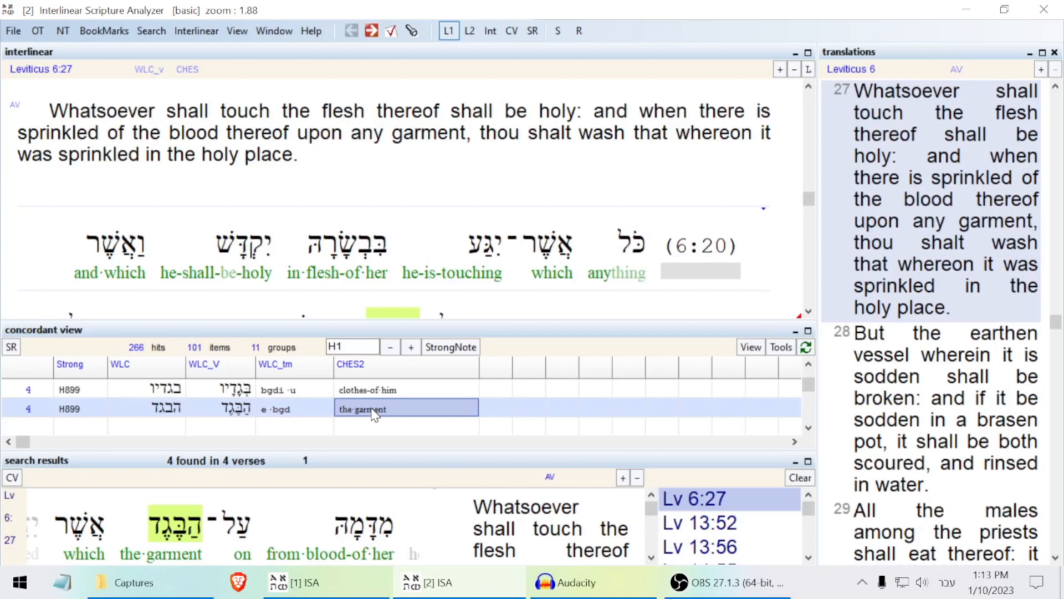
click(373, 410)
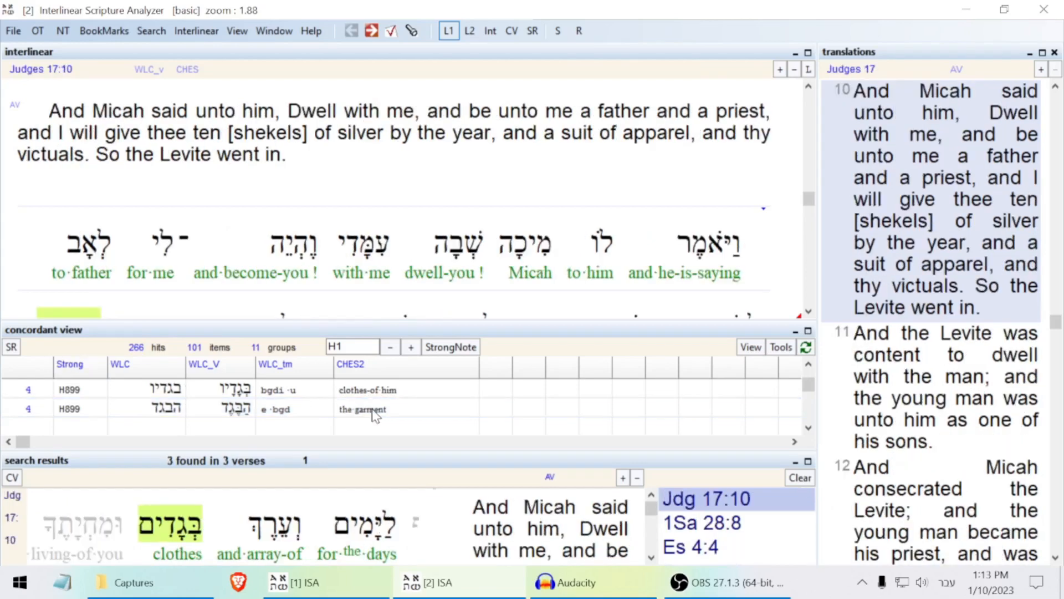
click(372, 410)
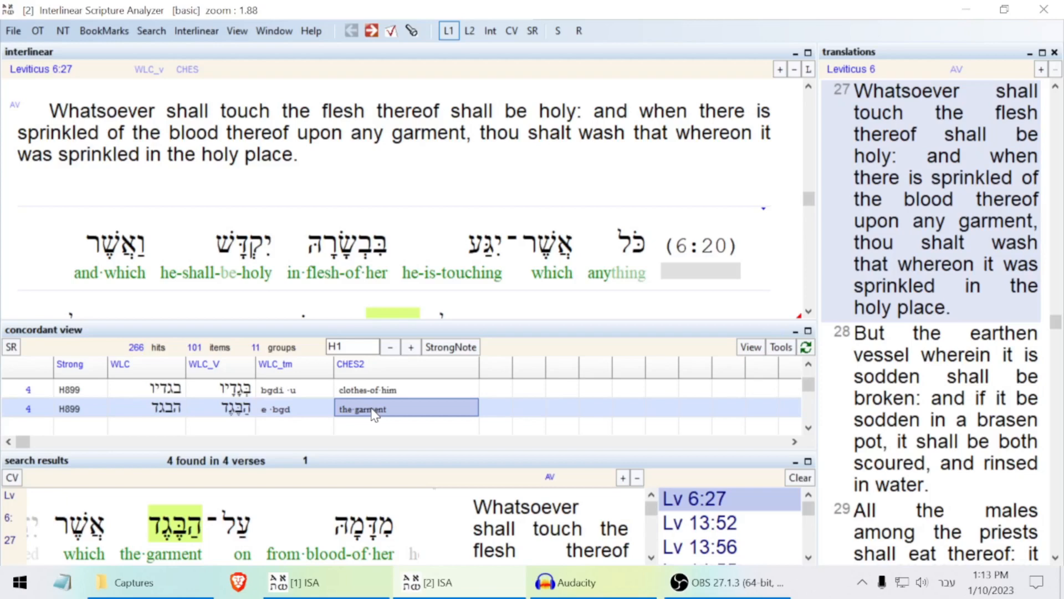
click(20, 354)
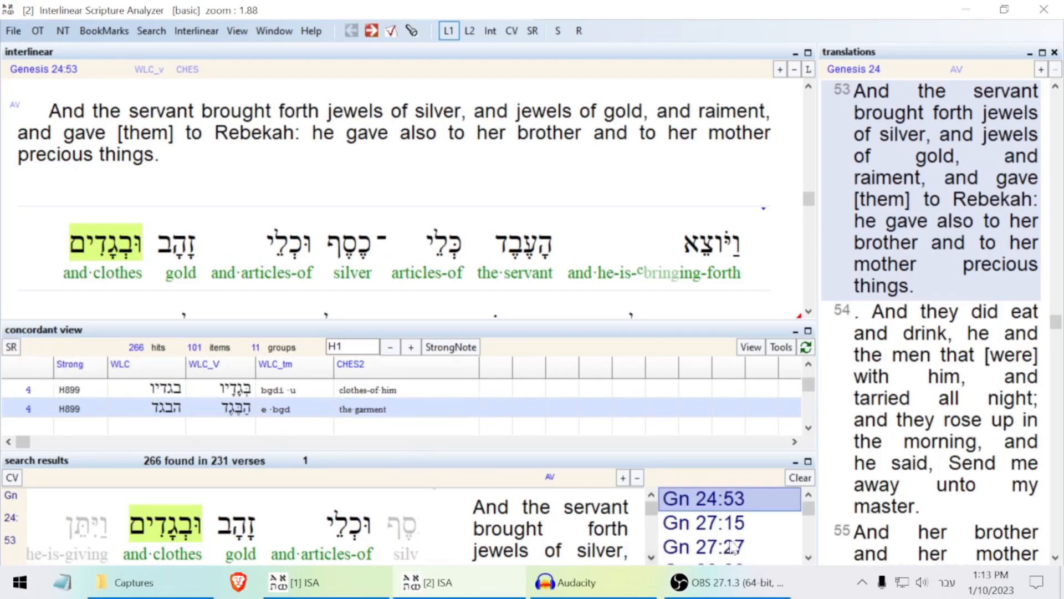
Step: Shrink the concordant view and run a Strong's number search for H899 from the highlighted word "and clothes" in Genesis 24:53
drag(566, 320, 561, 438)
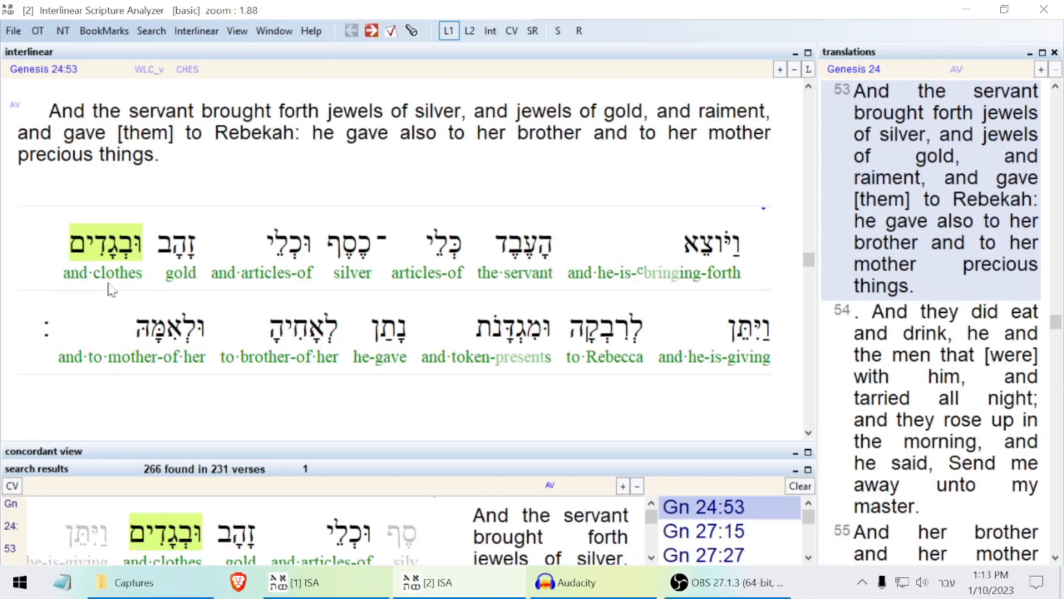
right_click(138, 259)
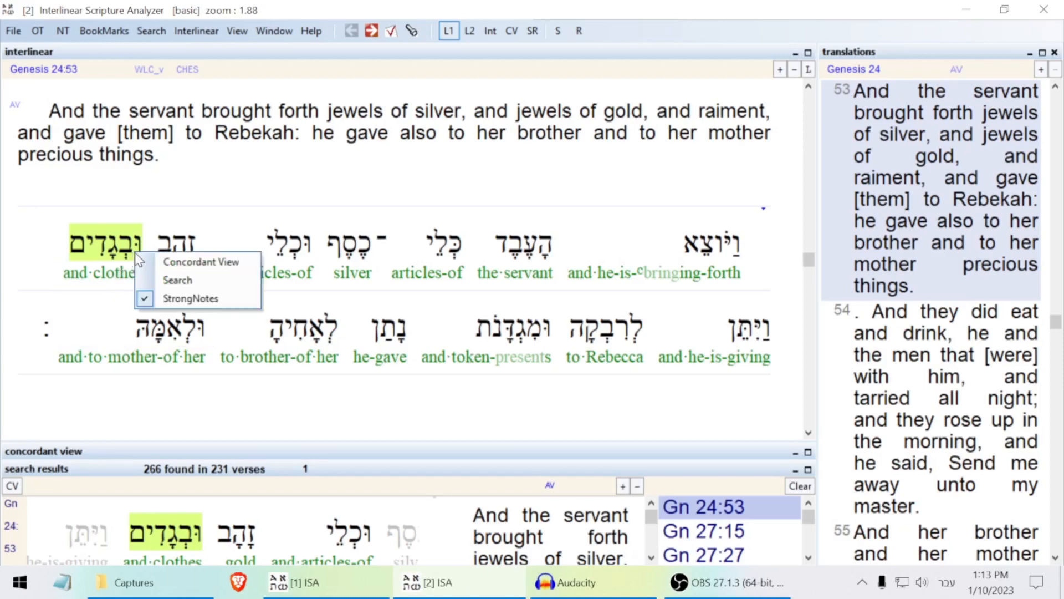
click(224, 285)
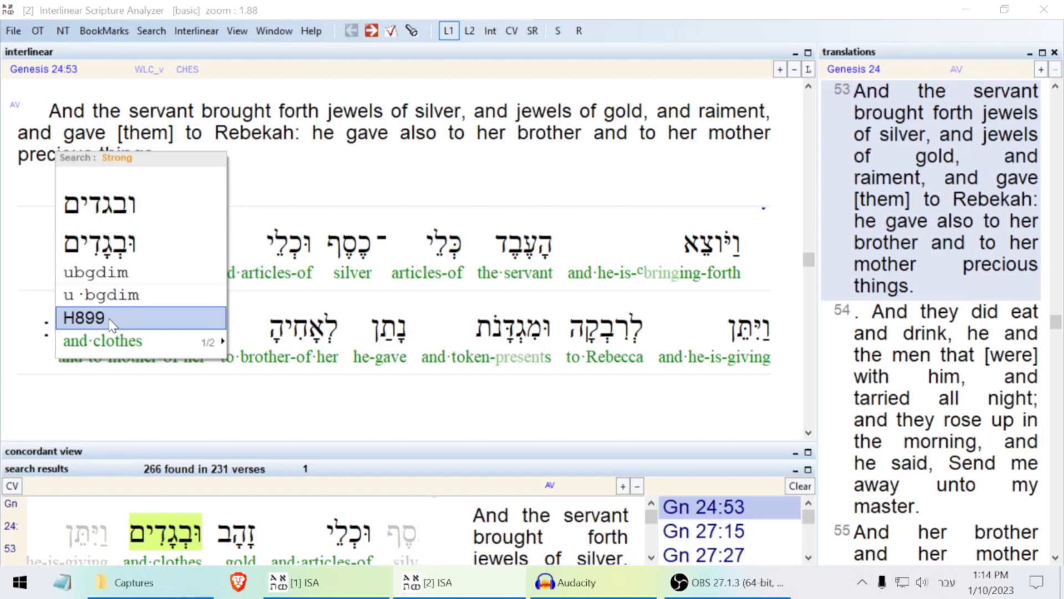
click(110, 322)
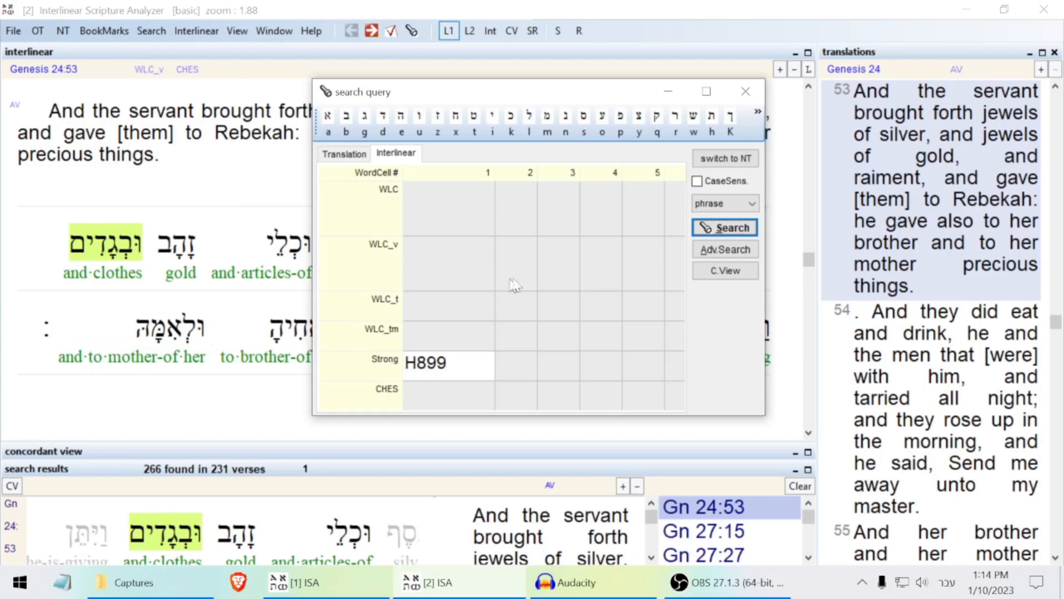
click(703, 229)
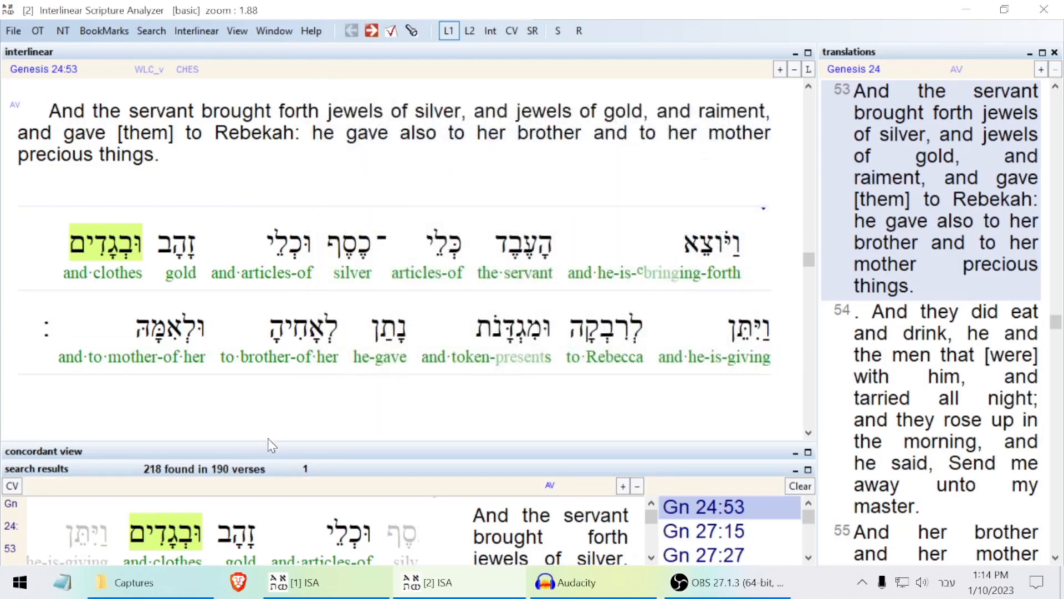
Step: Enlarge the concordant view, load the H899 search results into it and browse the word forms
drag(267, 438, 278, 327)
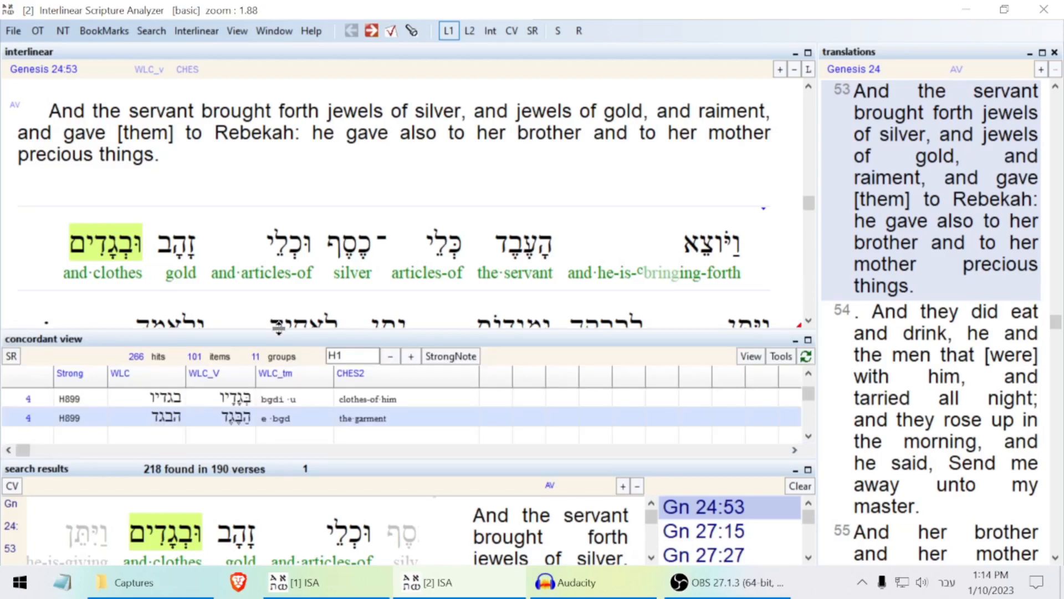
click(11, 486)
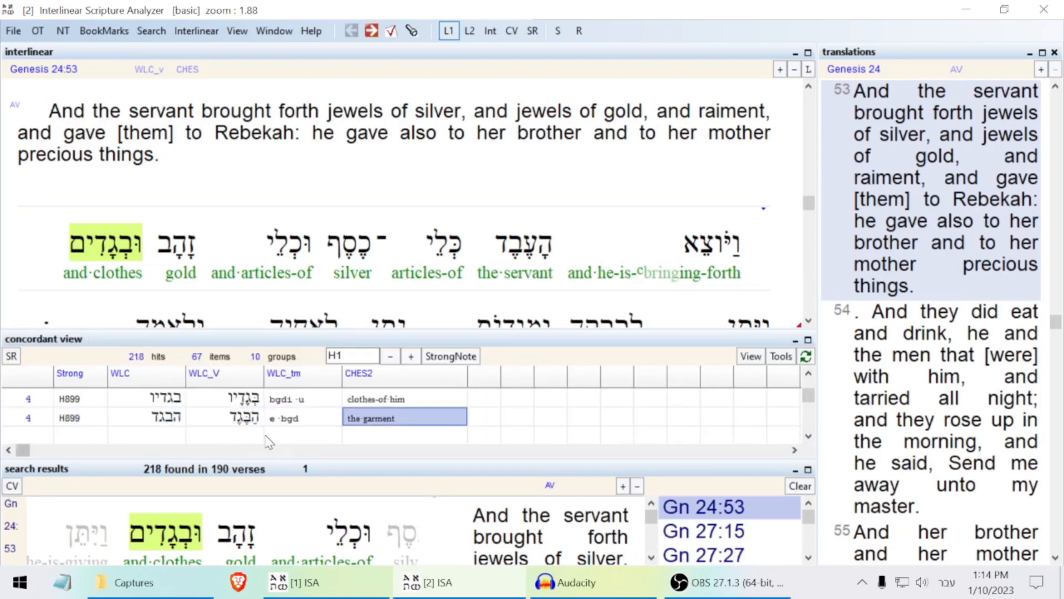
scroll(236, 424, up, 2)
scroll(235, 424, down, 3)
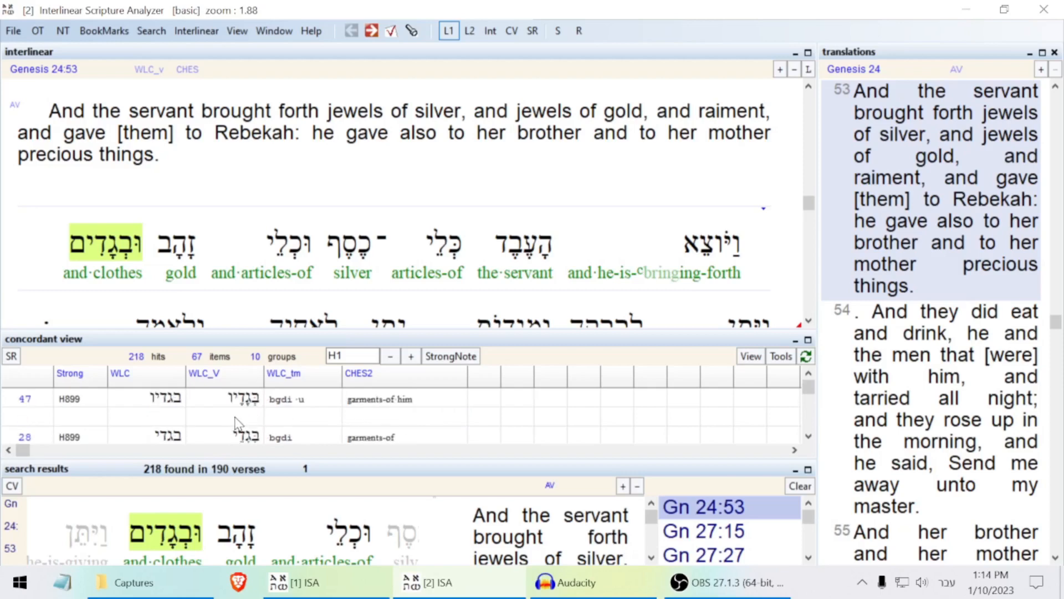
scroll(235, 424, down, 5)
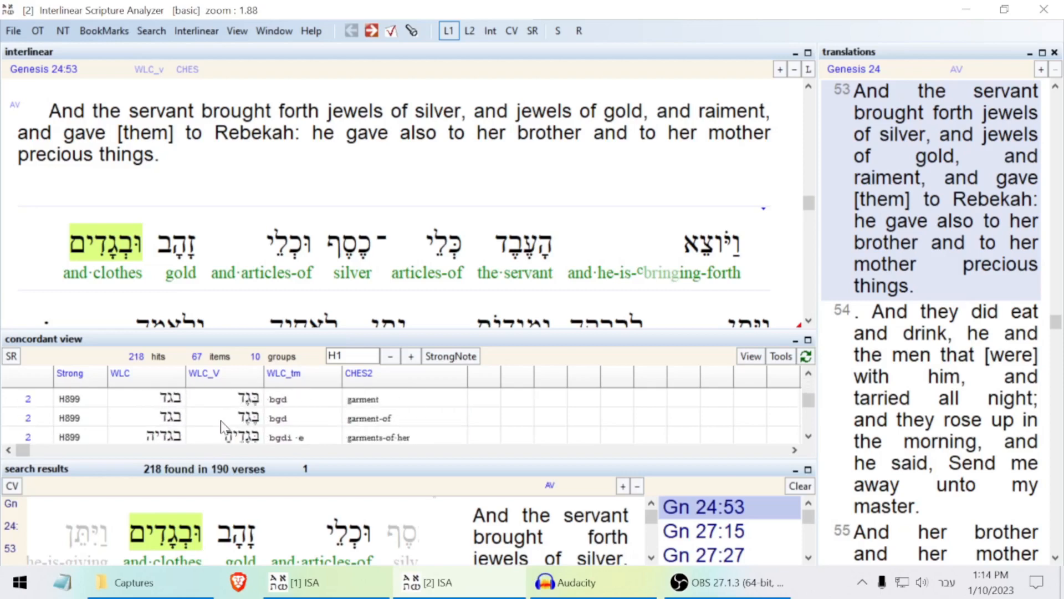
scroll(224, 427, down, 2)
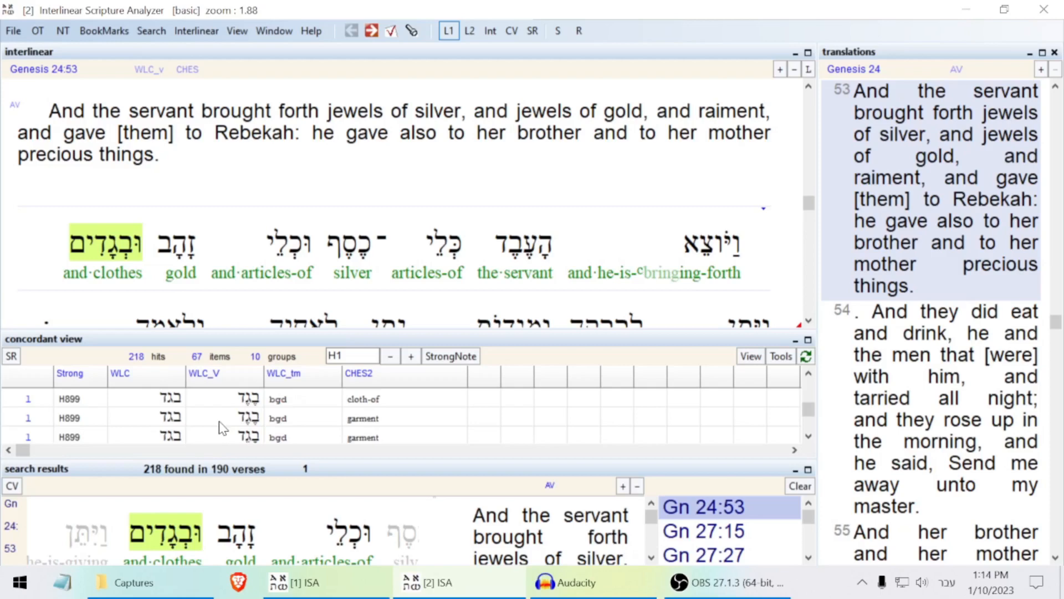
Step: Collapse the concordant view and repeat the H899 Strong's search from the word ובגדים in Genesis 24:53
click(129, 256)
drag(441, 333, 436, 446)
right_click(106, 244)
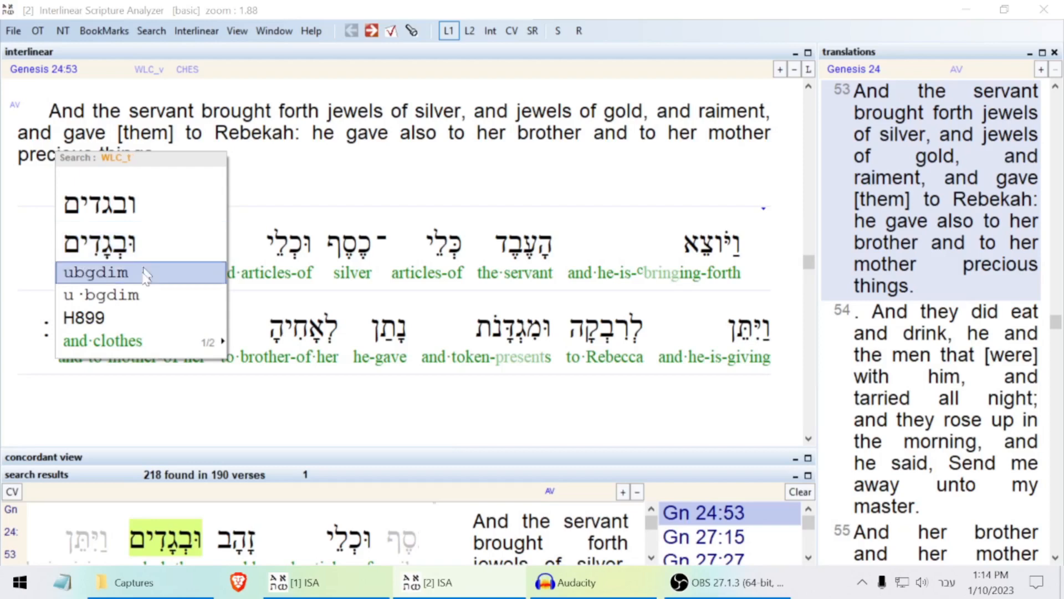
click(128, 317)
click(717, 230)
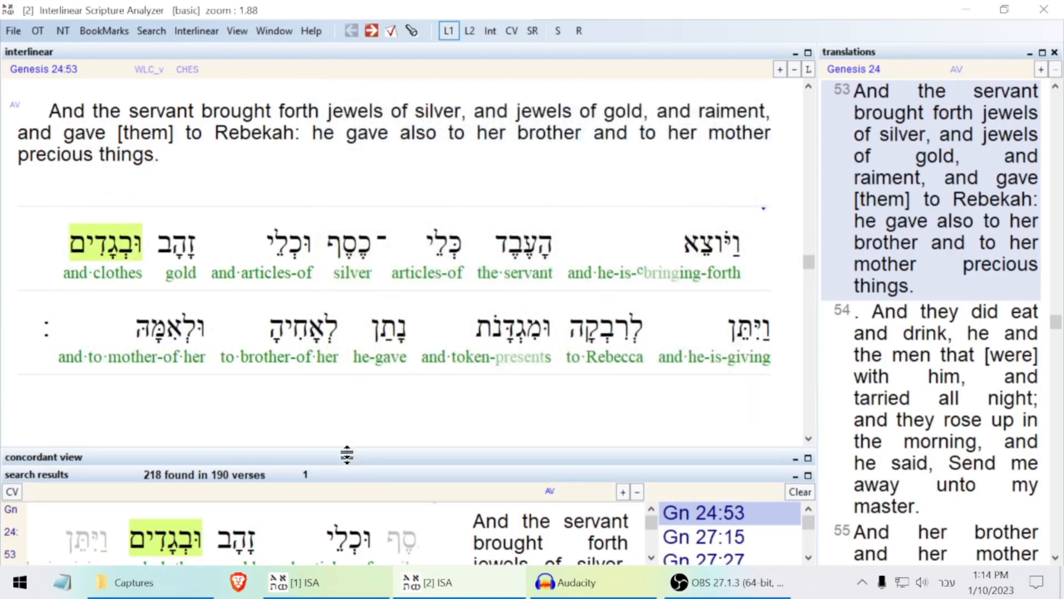
Step: Resize the concordant view to show more rows and look through the list of H899 forms and their renderings
drag(346, 463, 352, 411)
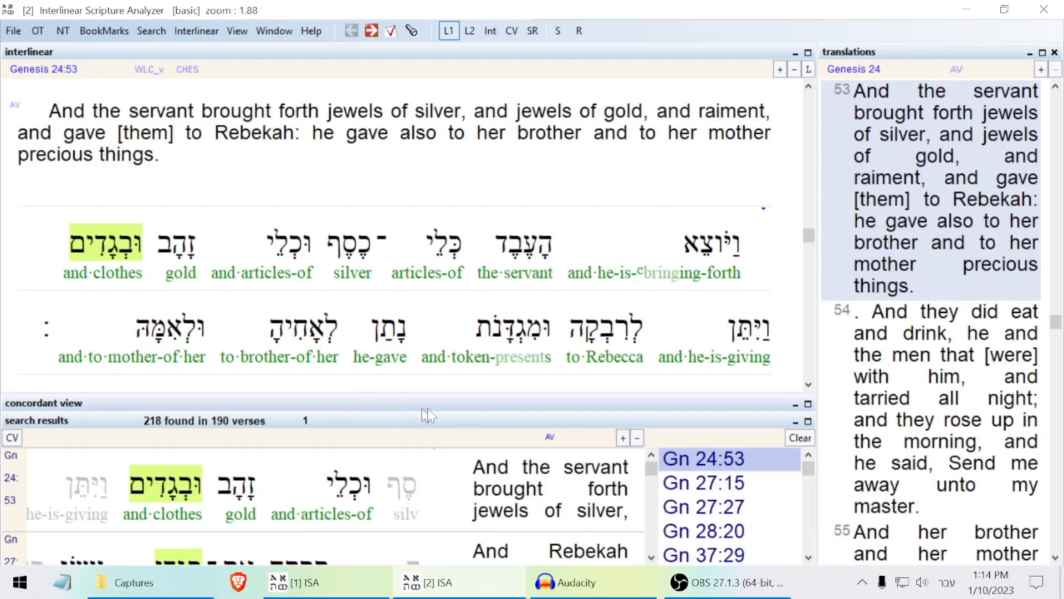
drag(481, 393, 481, 300)
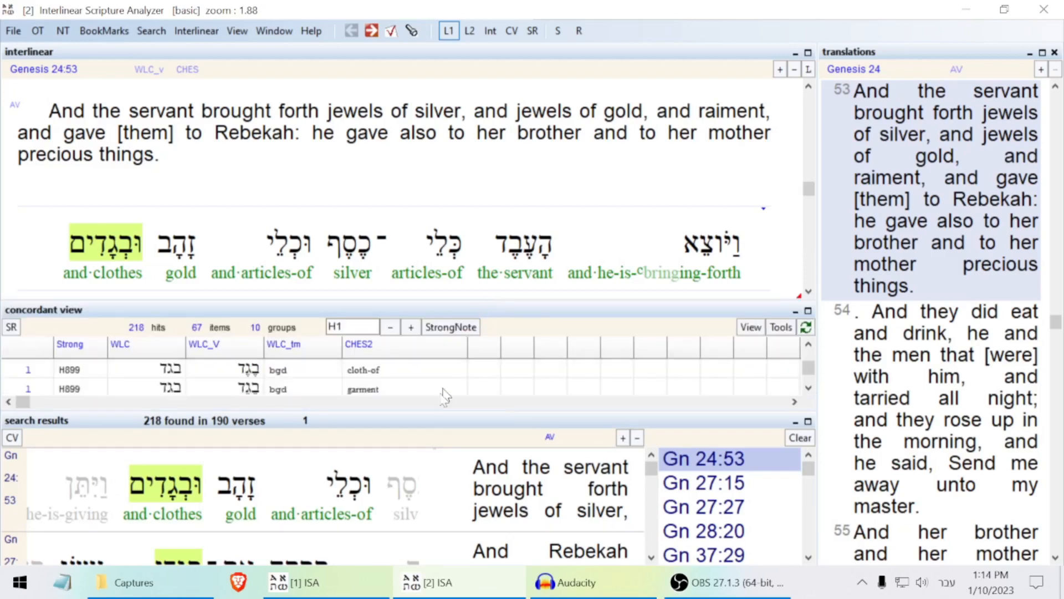
drag(430, 412, 431, 452)
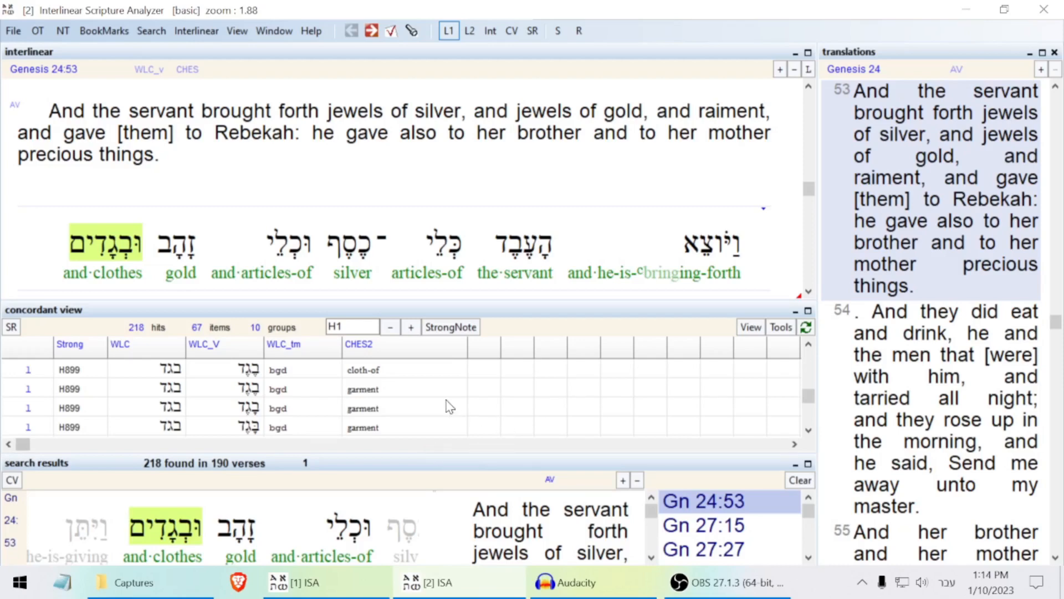
scroll(445, 407, down, 2)
scroll(446, 406, down, 2)
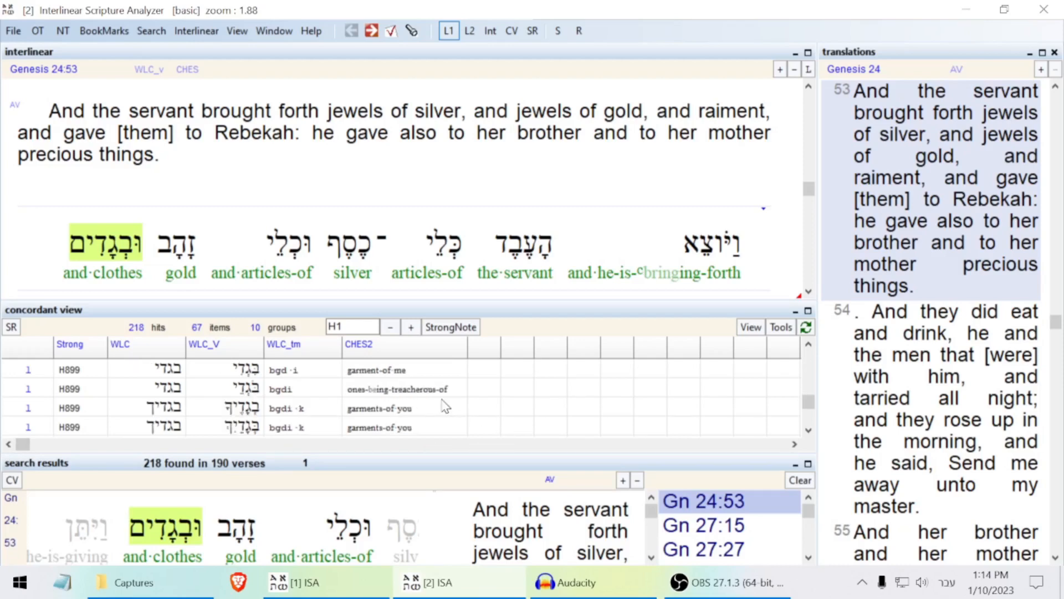
scroll(445, 407, down, 3)
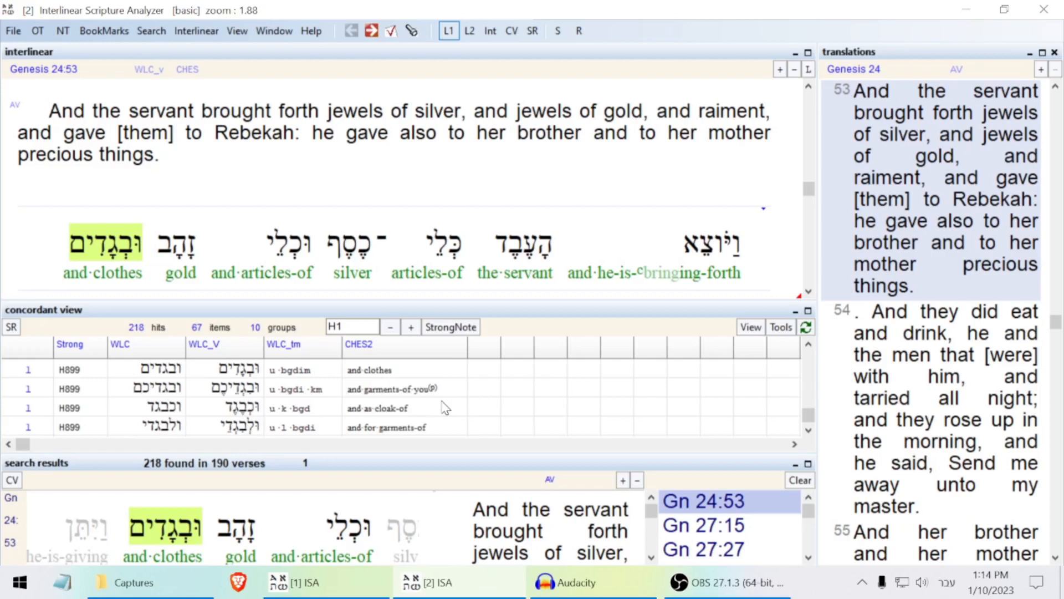
scroll(445, 409, up, 5)
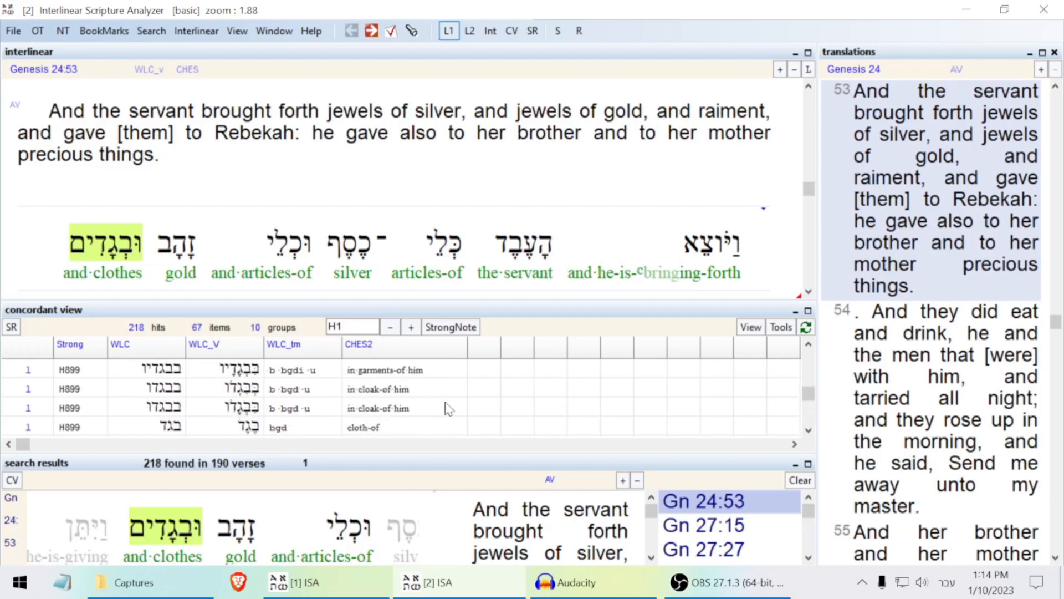
scroll(450, 409, up, 3)
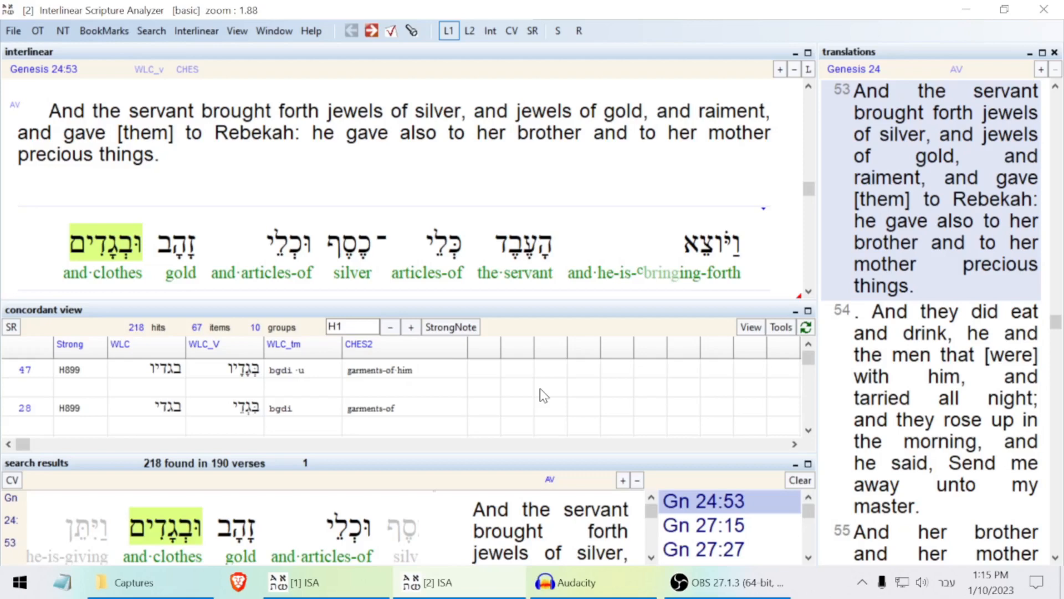
Step: Switch the keyboard to English, open the StrongNote for ובגדים in Genesis 24:53 and step through neighbouring entries to H898
key(alt+shift)
drag(432, 302, 433, 394)
right_click(129, 259)
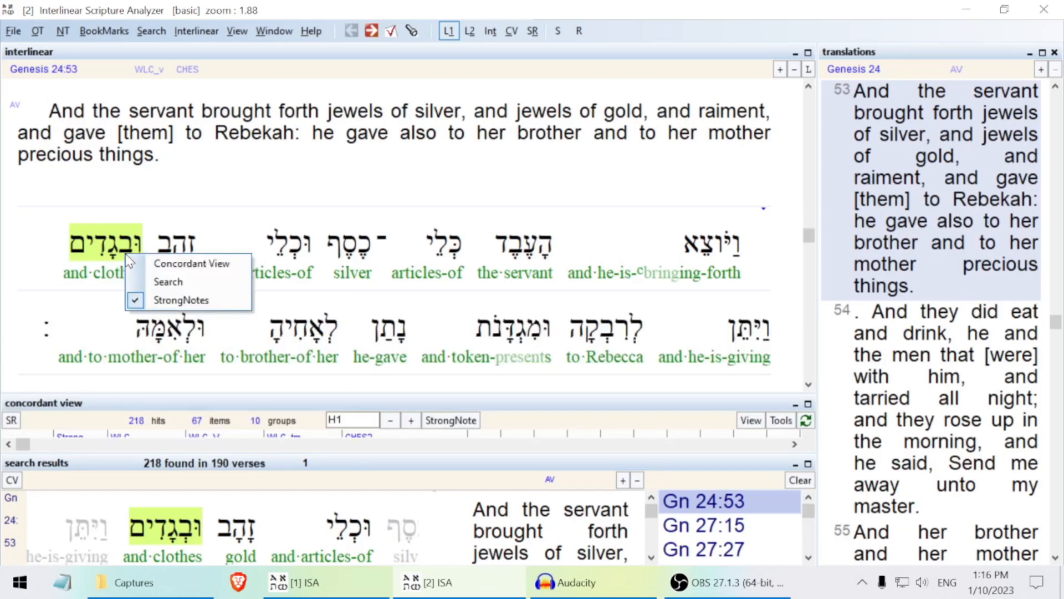
click(167, 300)
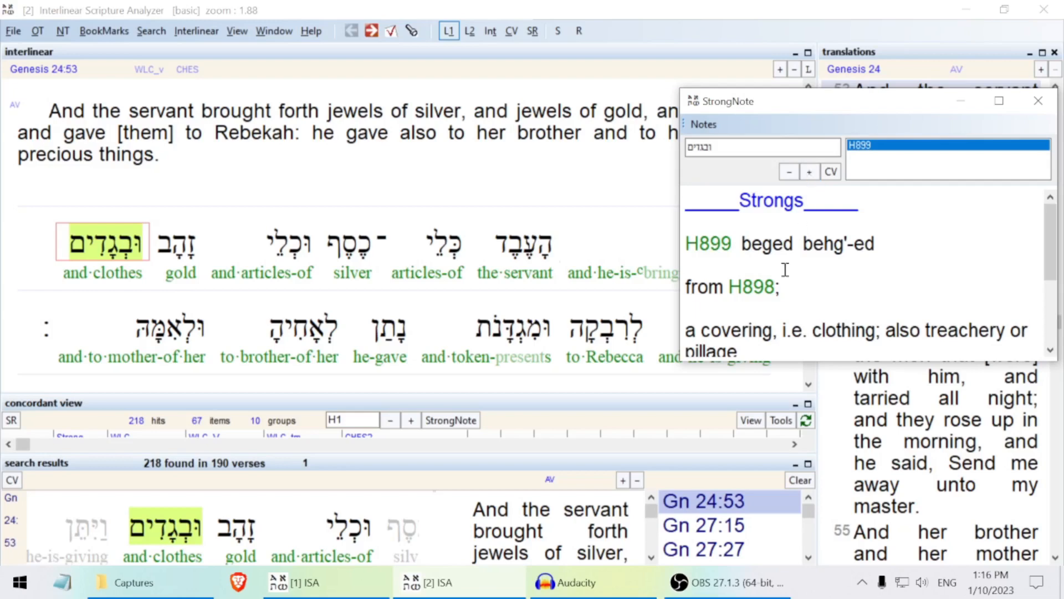
click(790, 173)
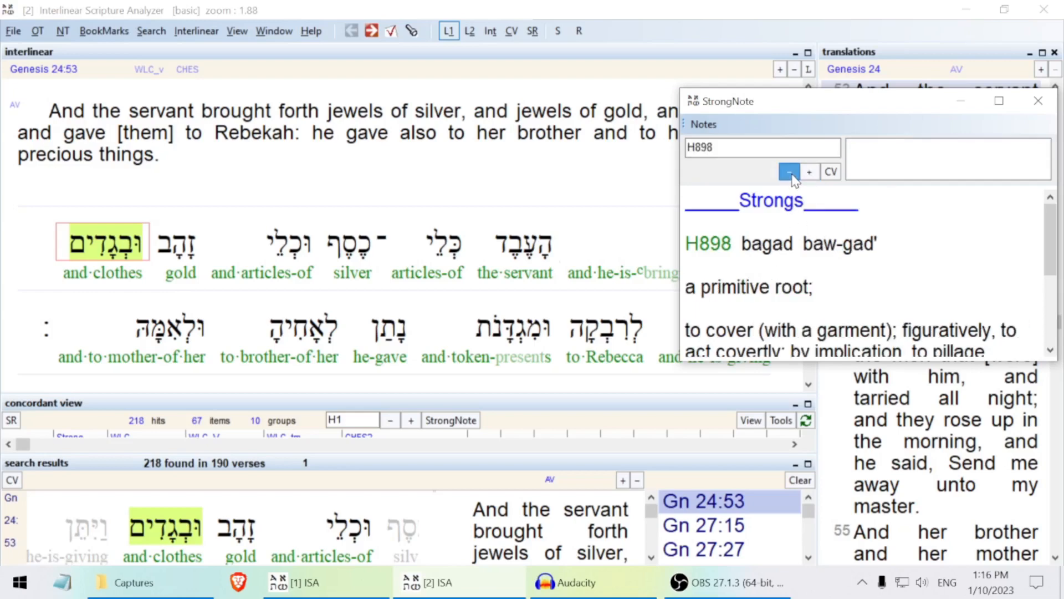
click(791, 172)
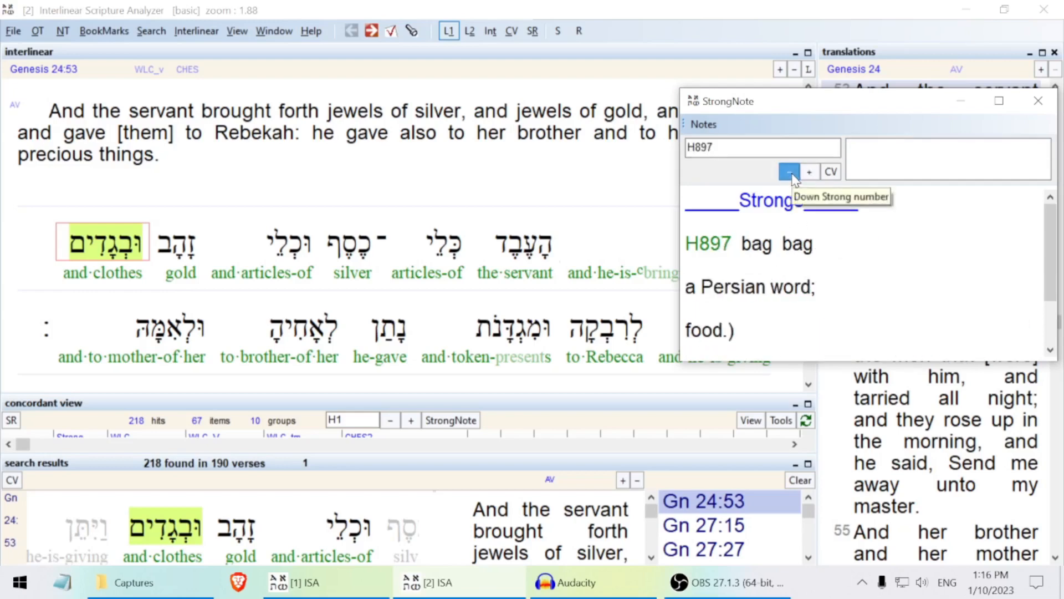
click(809, 172)
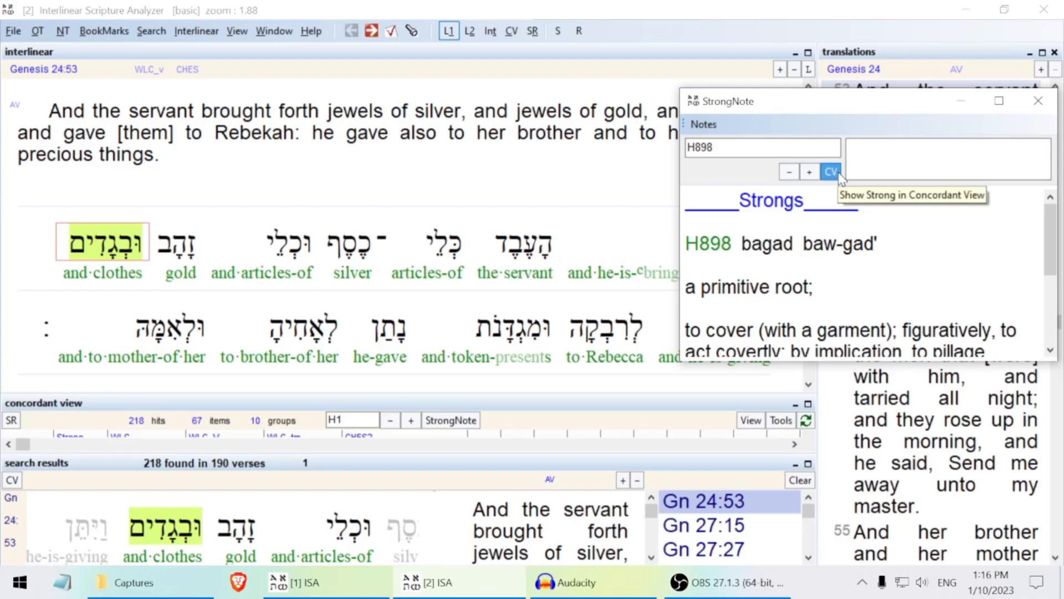
Step: Show H898 in the concordant view, close the StrongNote and enlarge the view to show its word forms
click(831, 172)
click(1038, 100)
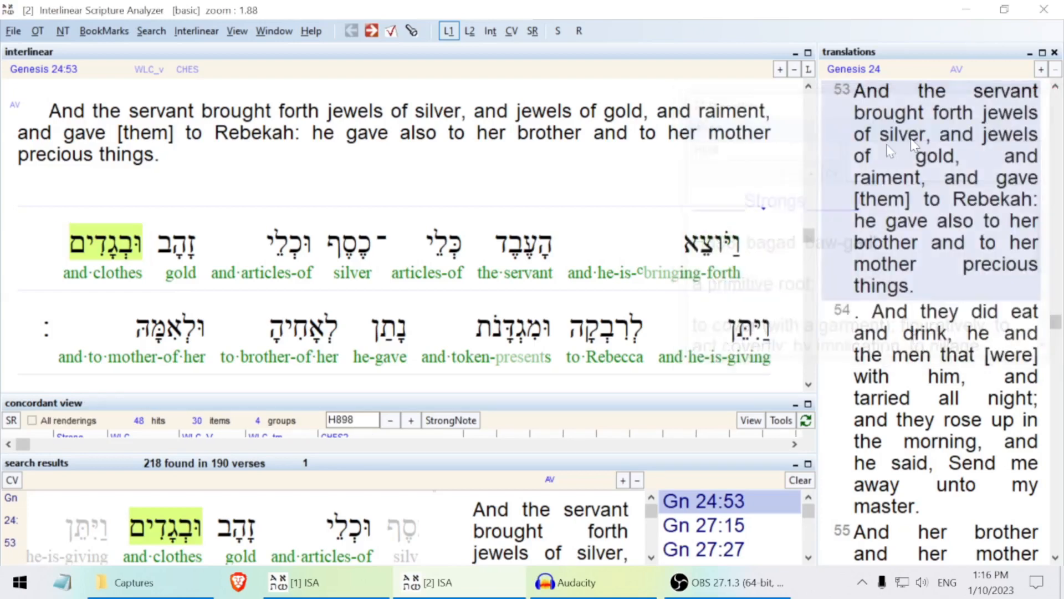
drag(133, 393, 132, 331)
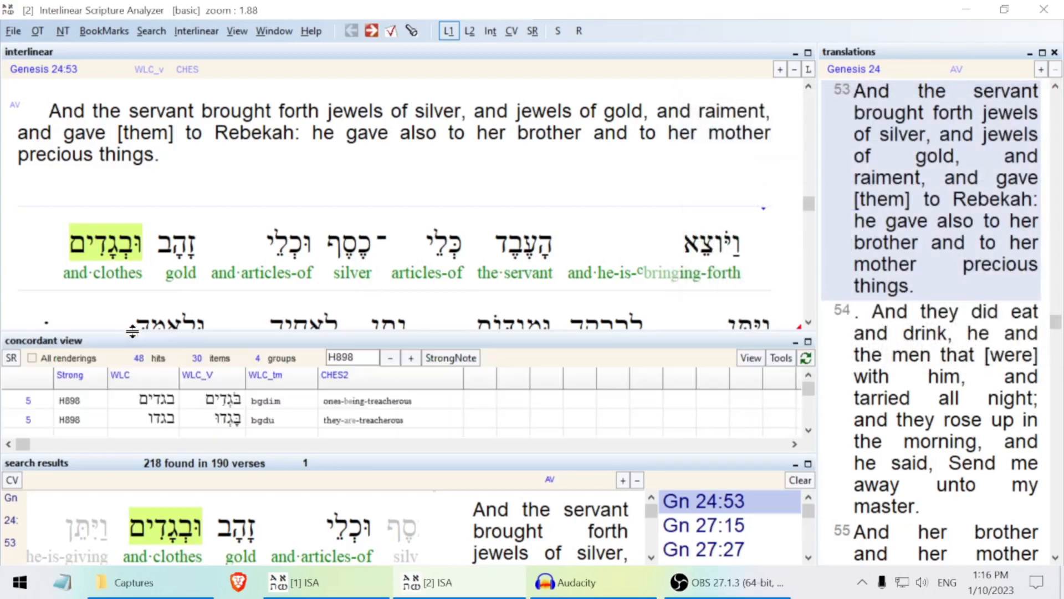
Step: Step the concordant Strong's number up and back to H898, and list the verses for its form בגדים, "ones-being-treacherous"
click(409, 359)
click(391, 358)
click(27, 400)
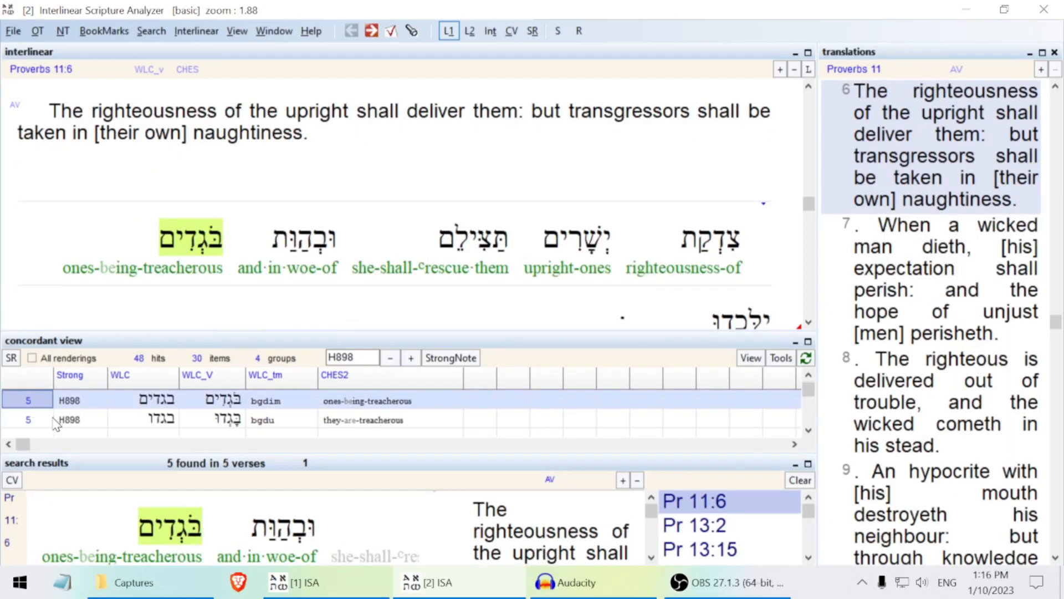
Step: Go to Exodus 4:22 in the interlinear view
scroll(53, 424, down, 3)
text(ex)
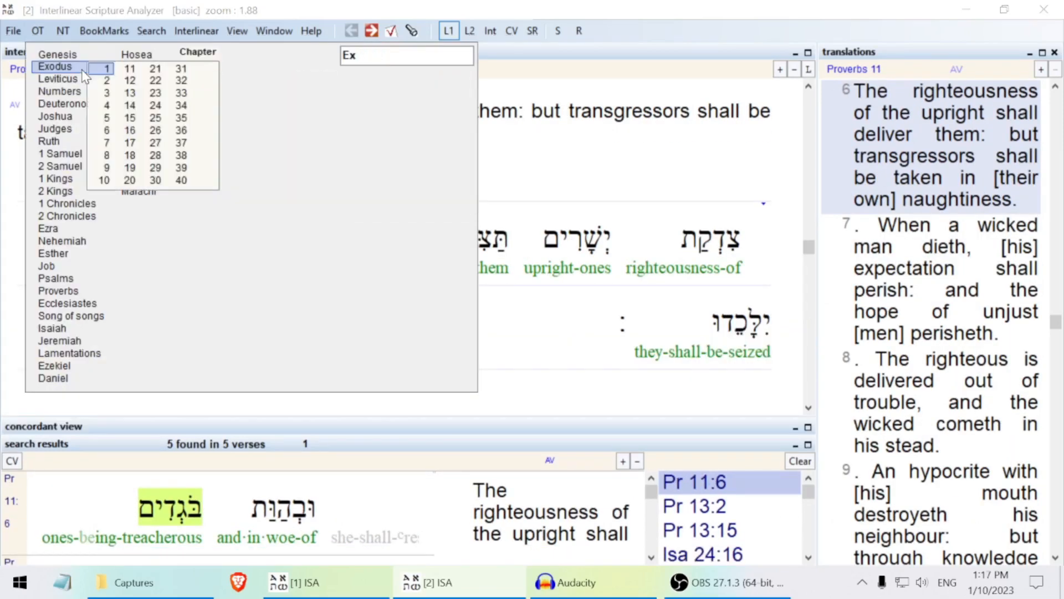
click(107, 106)
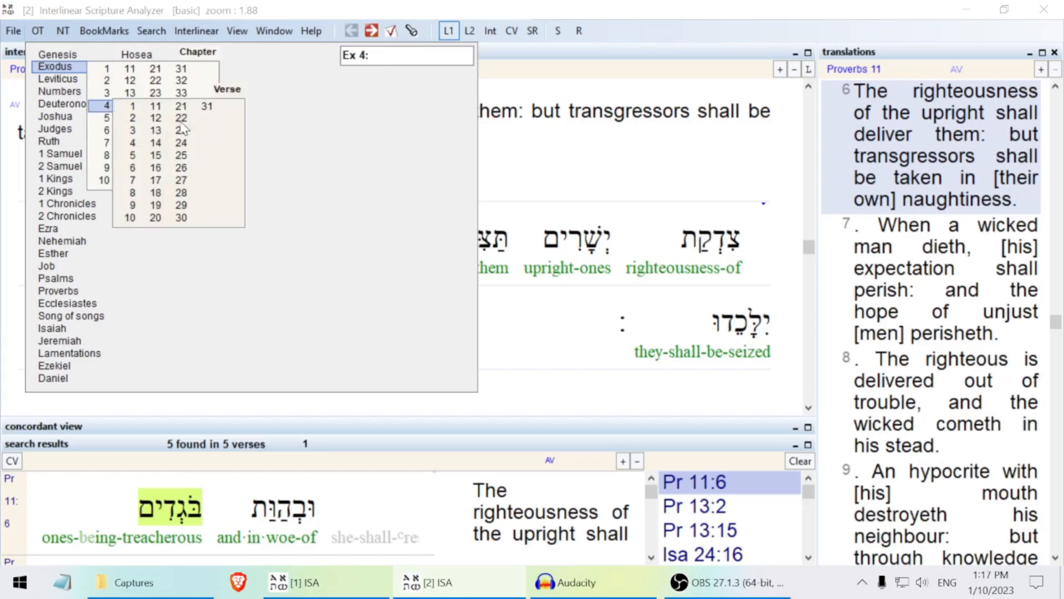
click(182, 119)
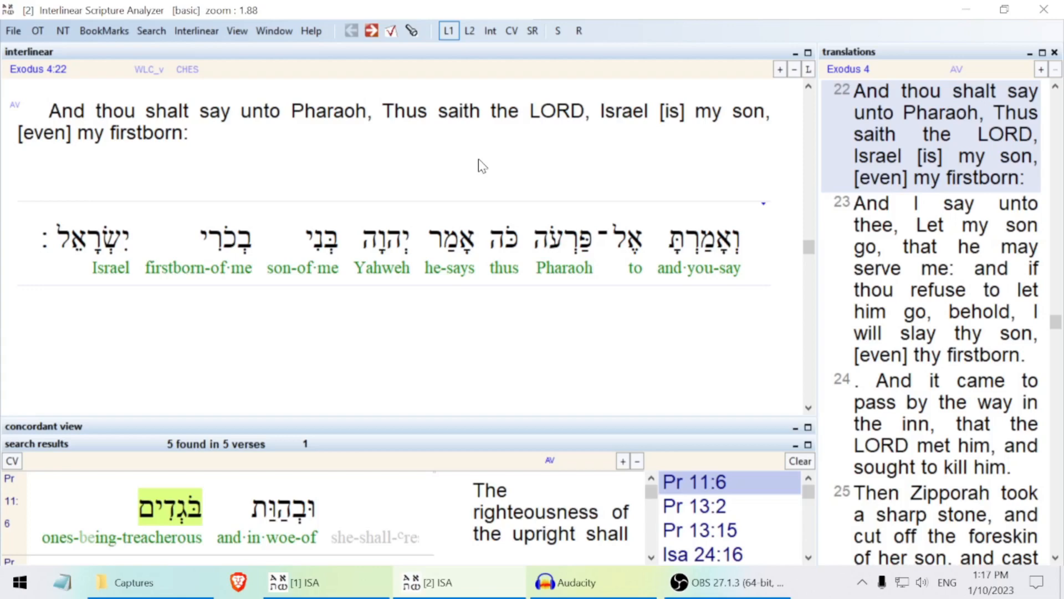
Step: Go to Deuteronomy 22:5 and shrink the concordant view so the interlinear text gets the full height
click(38, 31)
click(88, 105)
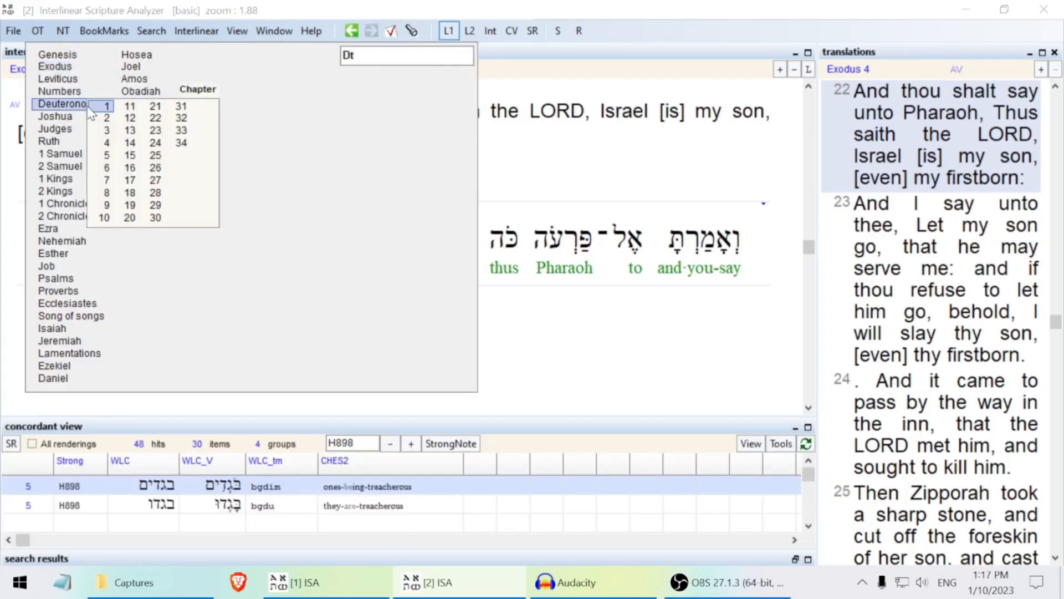
click(155, 118)
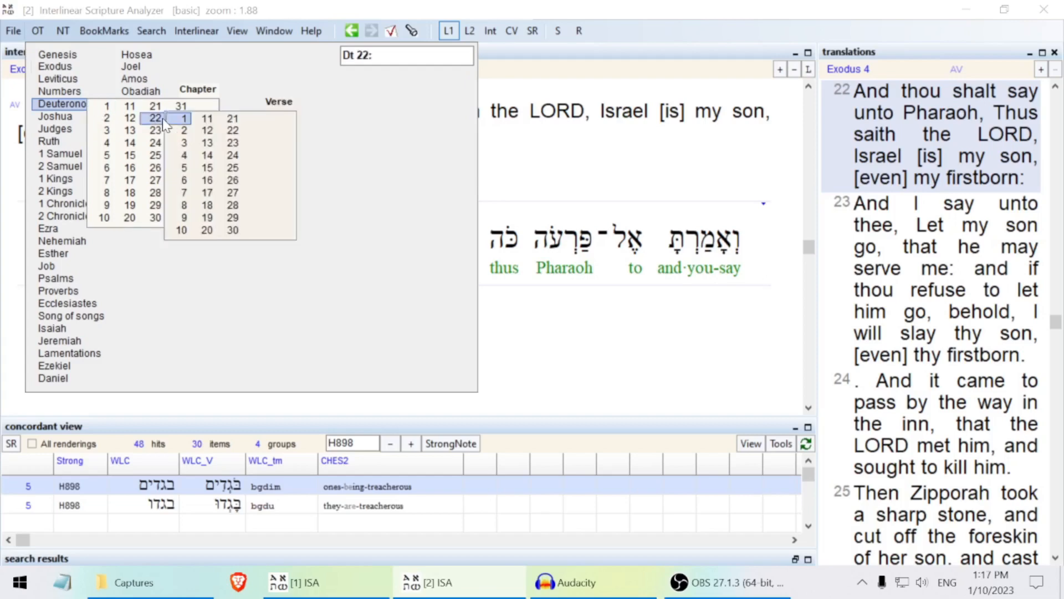
click(187, 168)
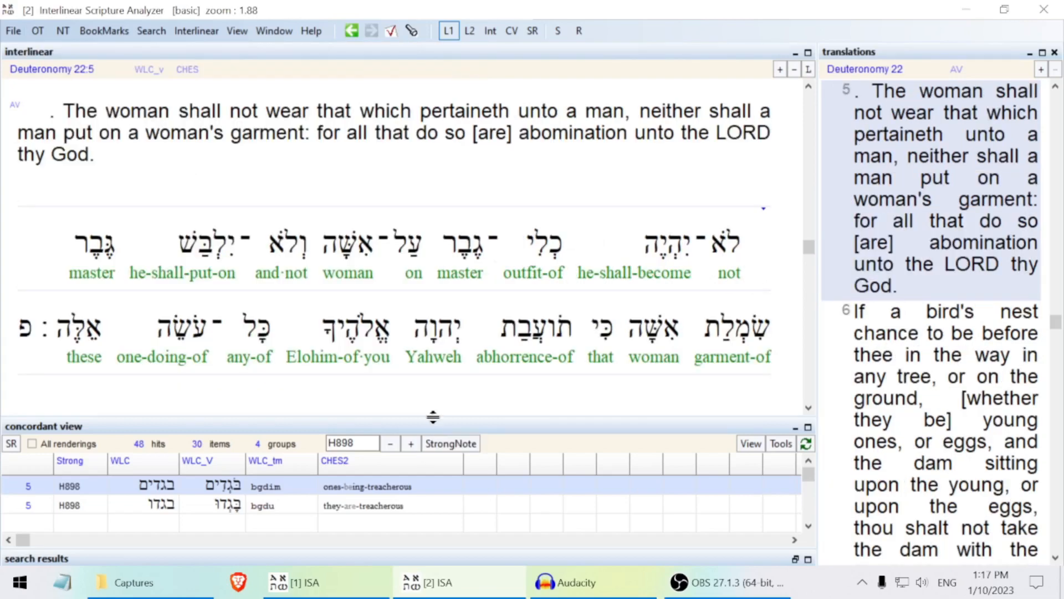
click(442, 556)
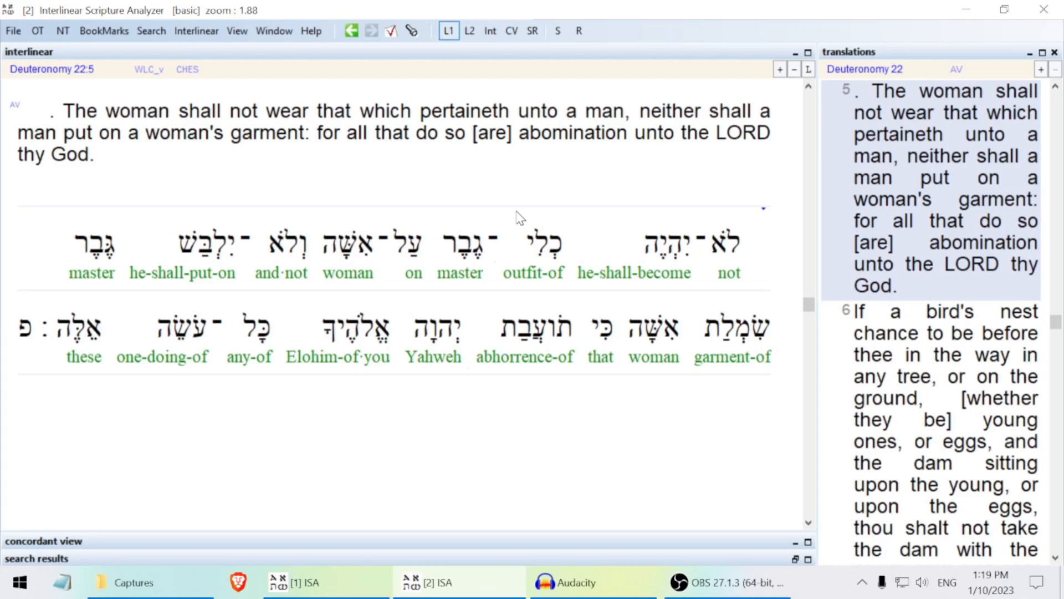
Step: Run an interlinear search for Strong's number H3627 from the word כלי, "outfit-of", in Deuteronomy 22:5
right_click(556, 259)
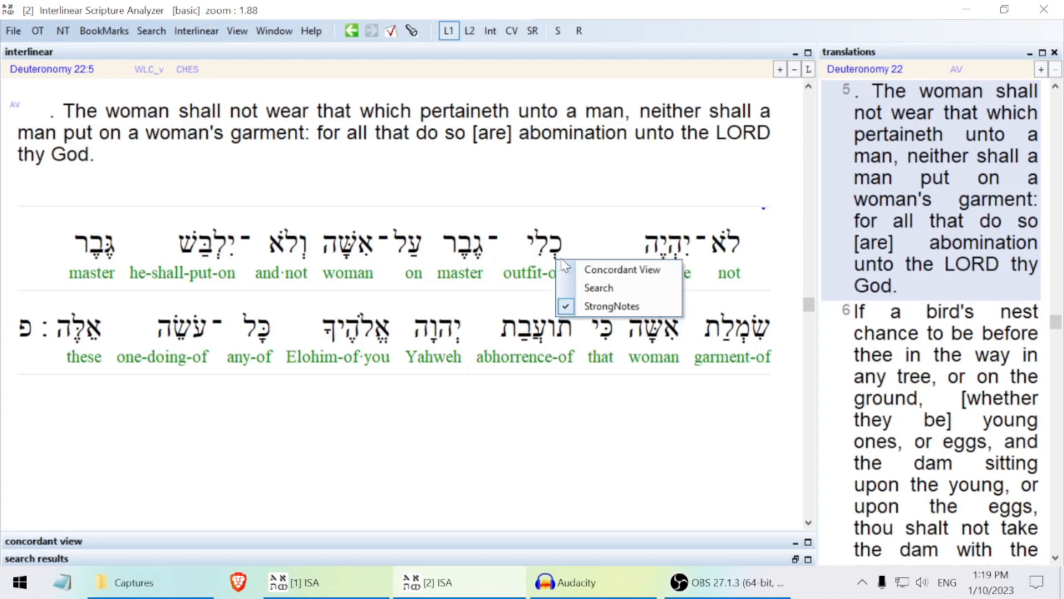
click(619, 289)
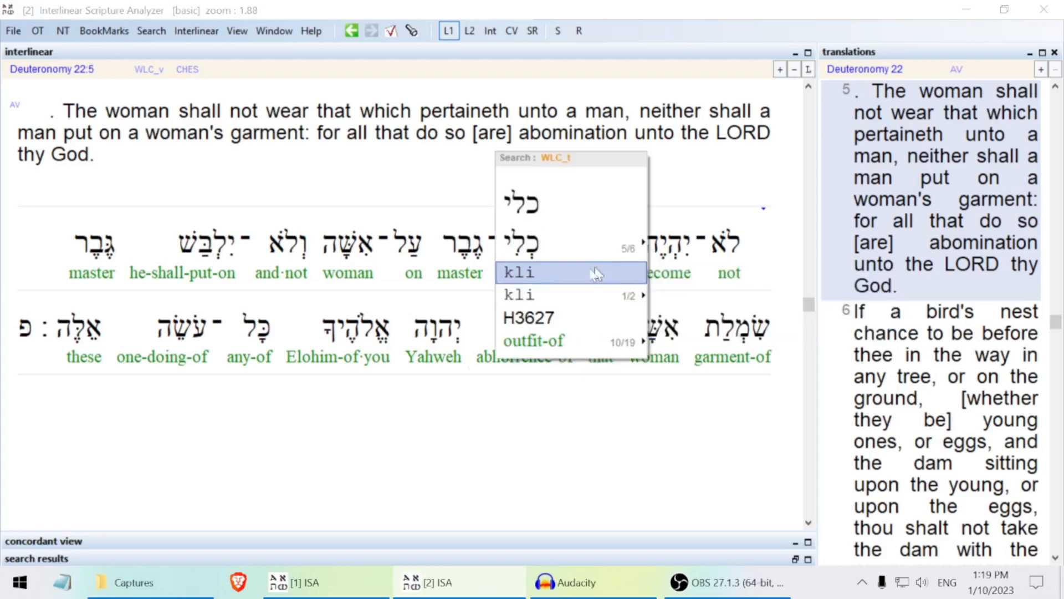
click(569, 325)
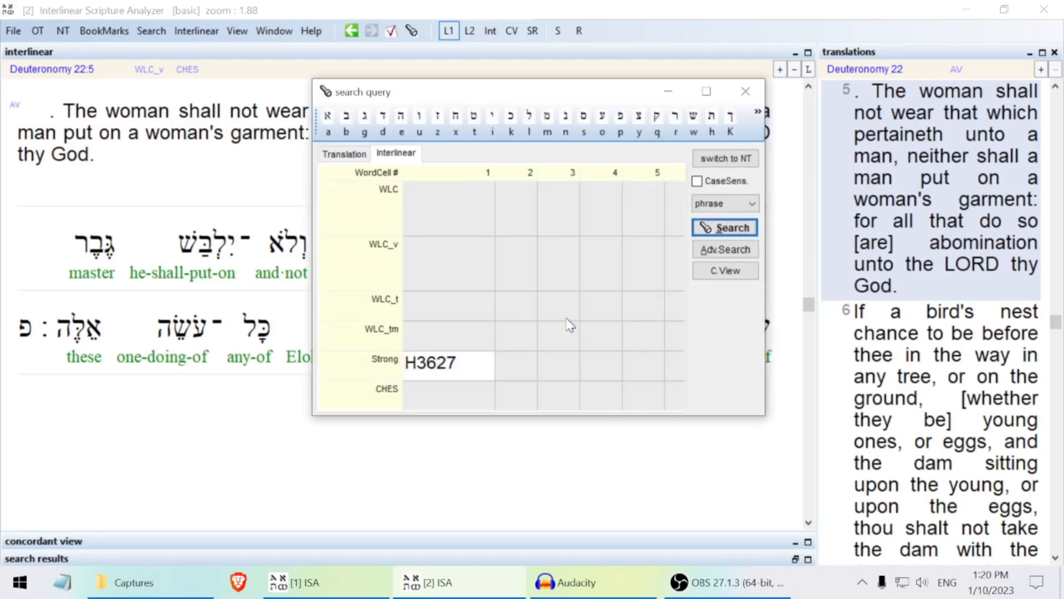
click(723, 228)
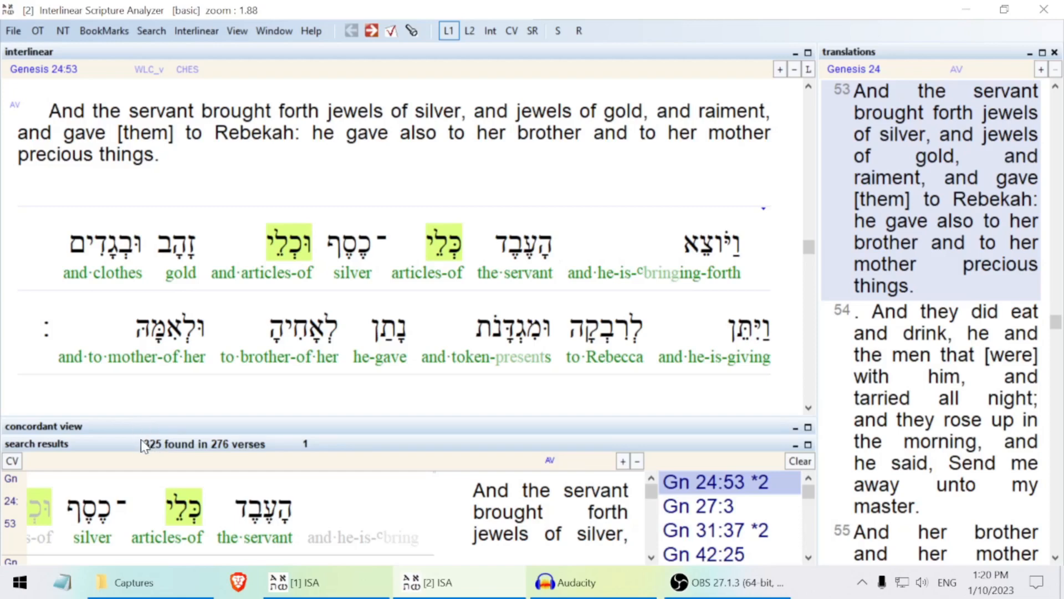
Step: Open Genesis 27:3 from the H3627 search results
click(653, 557)
click(653, 558)
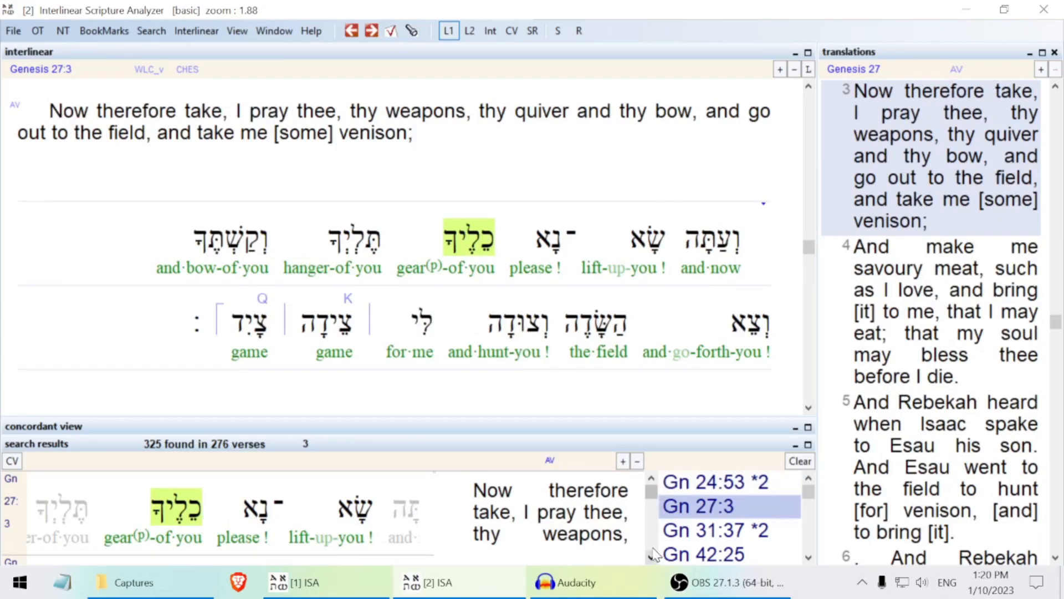
click(669, 508)
Step: Enlarge the concordant view and look through the H3627 word forms and their renderings
drag(79, 349, 84, 312)
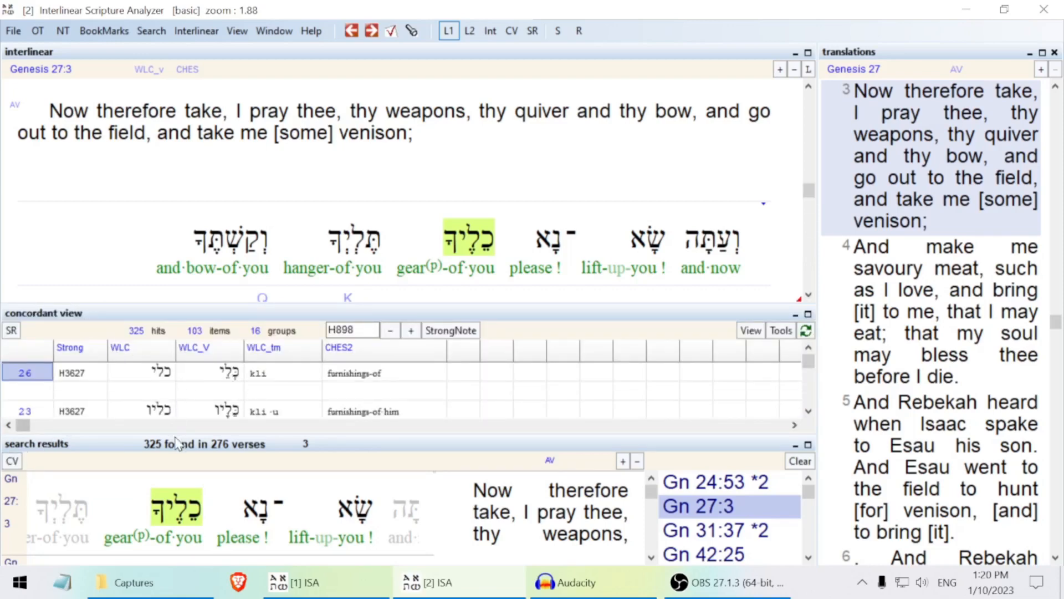
drag(176, 431, 179, 455)
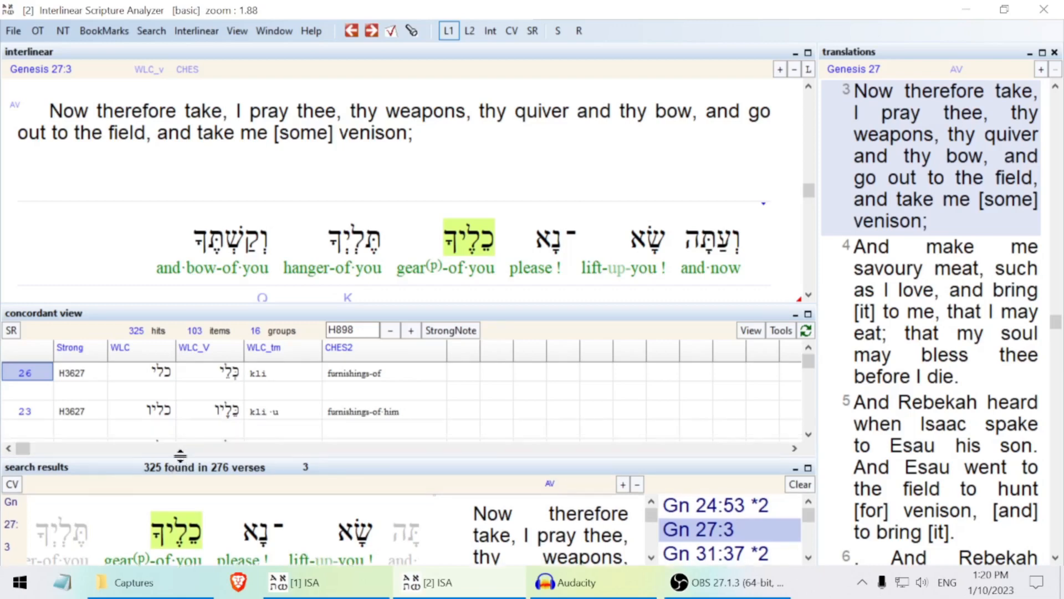
click(808, 436)
click(808, 435)
click(809, 437)
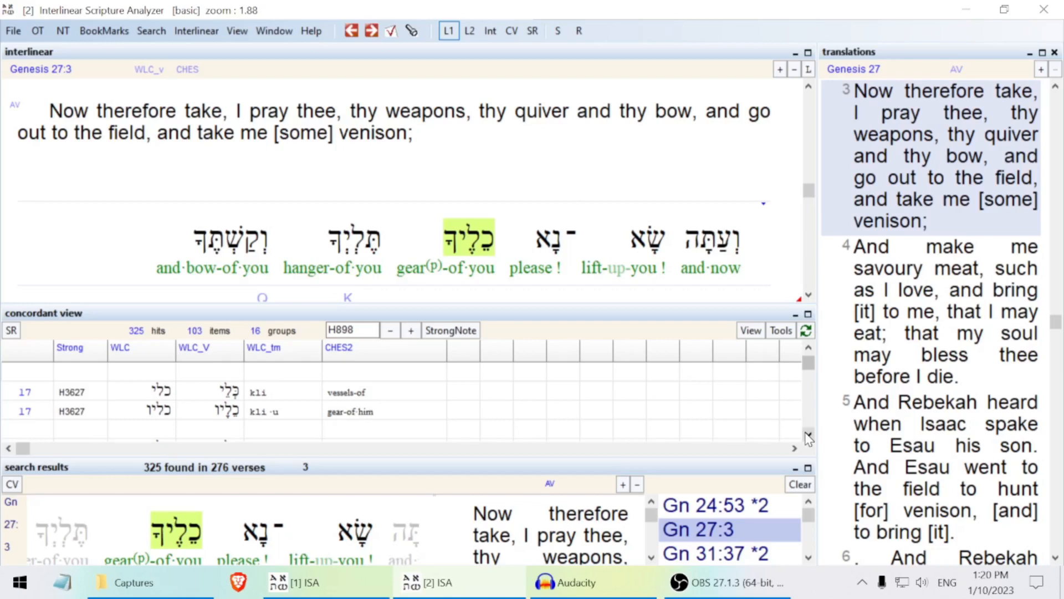
click(809, 436)
click(808, 435)
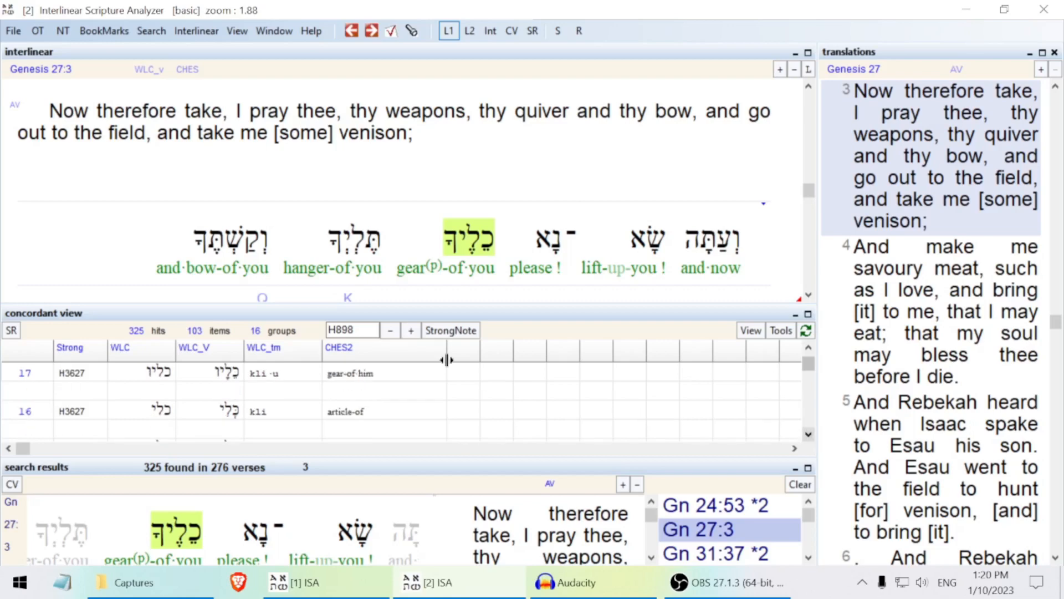
Step: List the verses for the H3627 form כליו, "gear-of him", and enlarge the interlinear view to read Judges 9:54
click(26, 375)
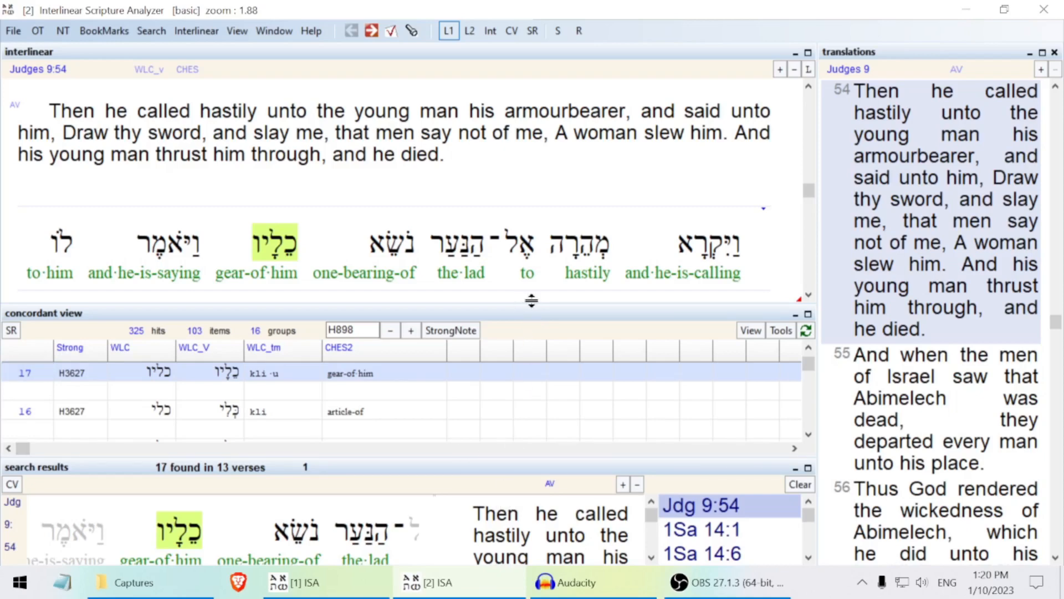
drag(532, 300, 529, 366)
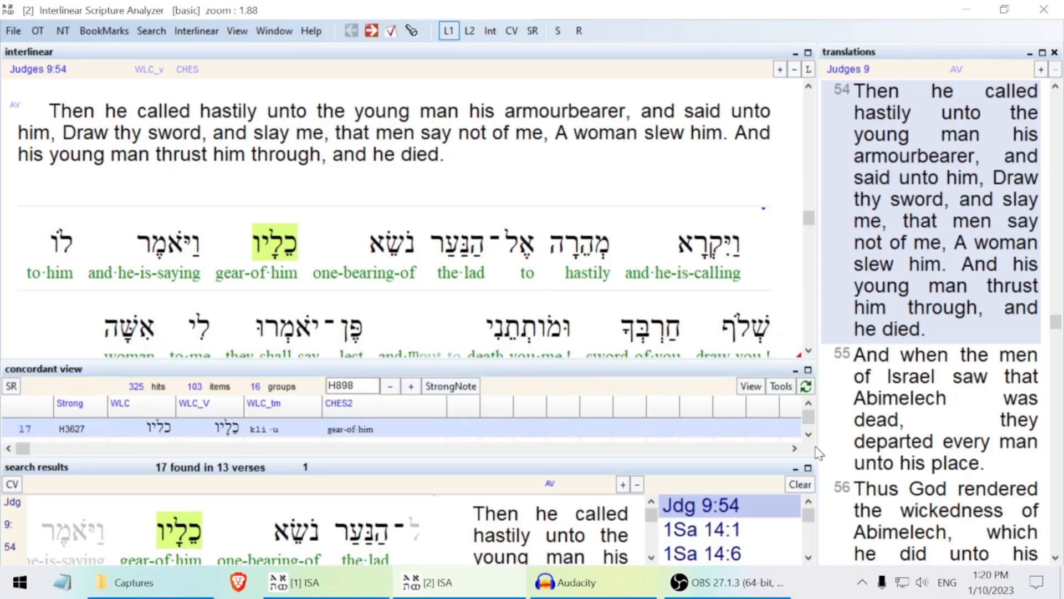
drag(561, 361, 568, 382)
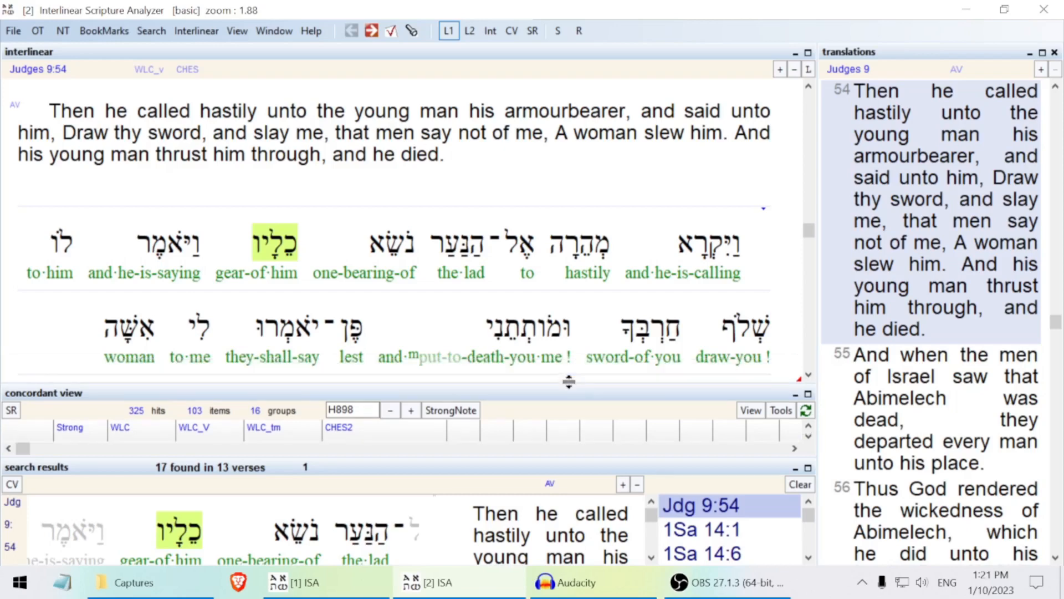
click(12, 411)
scroll(713, 533, down, 5)
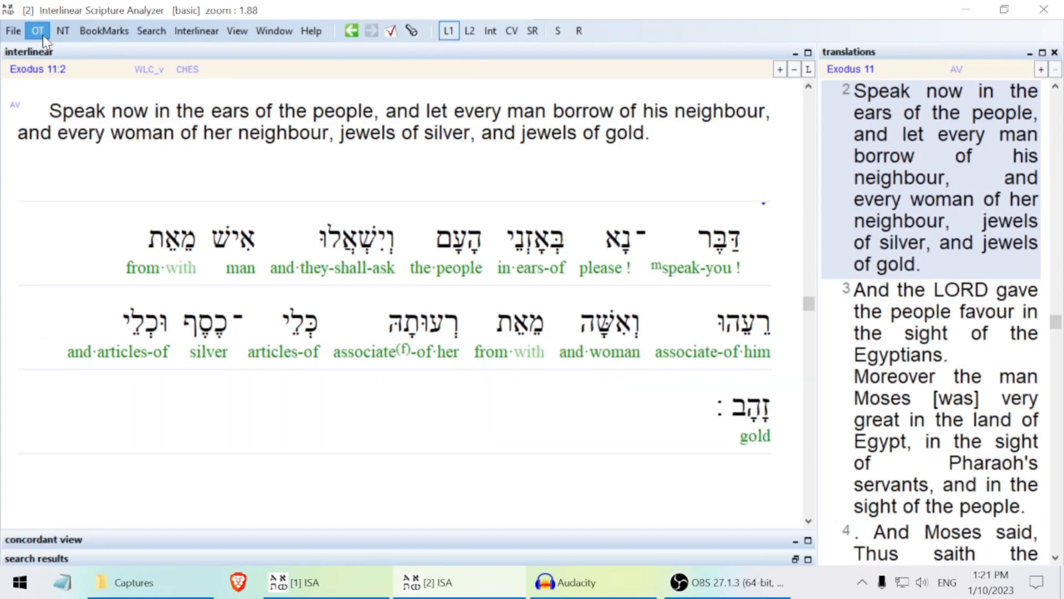
Step: Go to Leviticus 19:18 in the interlinear view
click(38, 31)
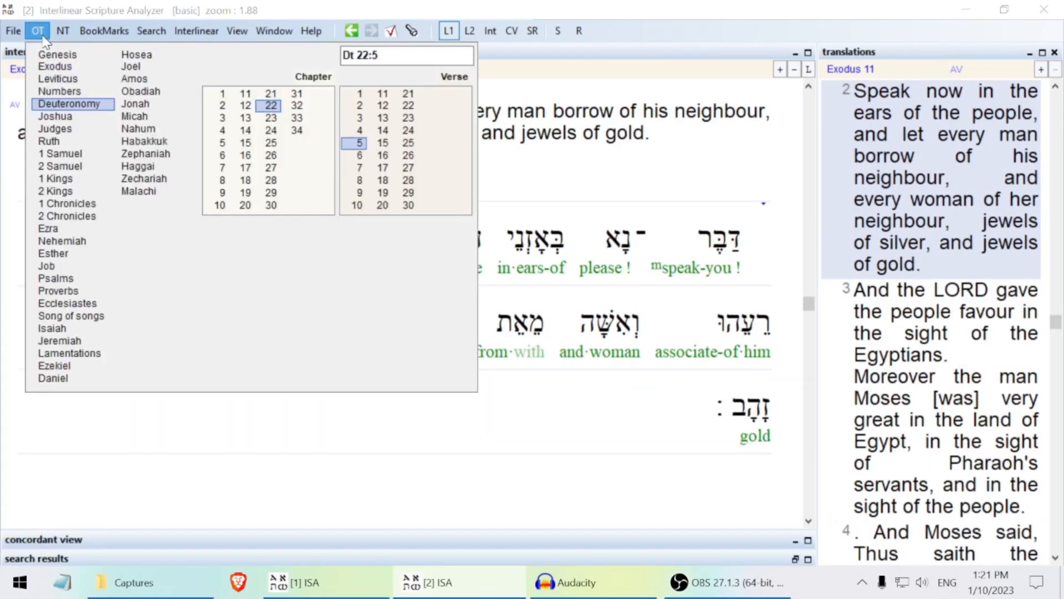
mouse_move(83, 81)
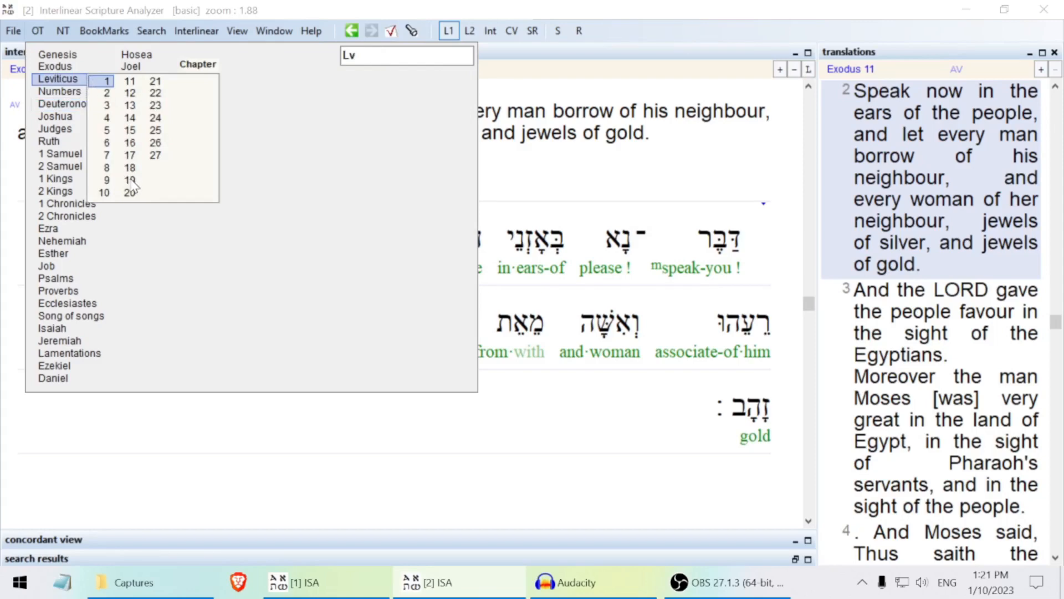
mouse_move(131, 182)
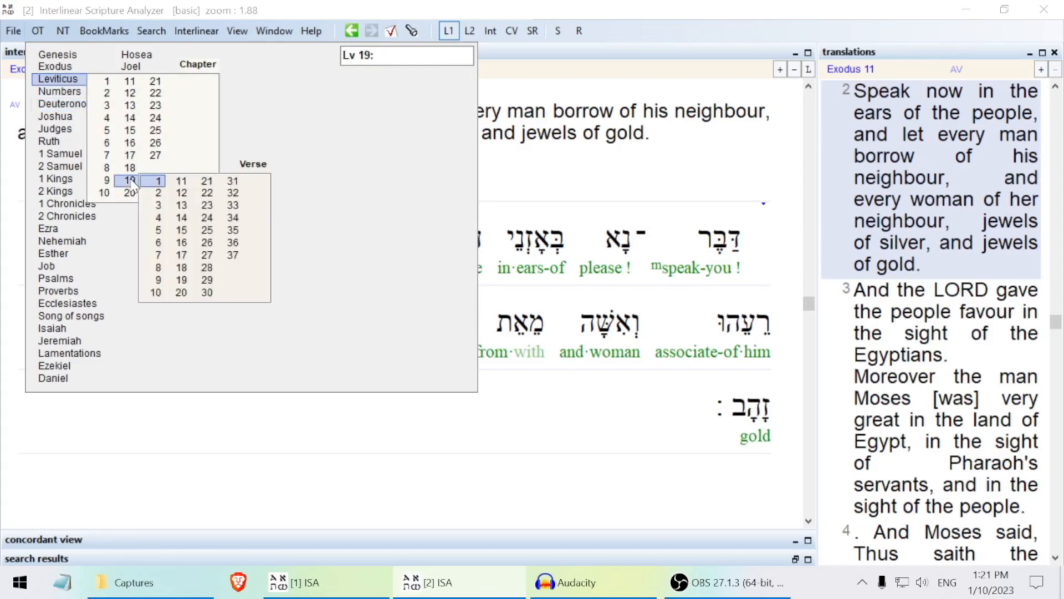
click(183, 269)
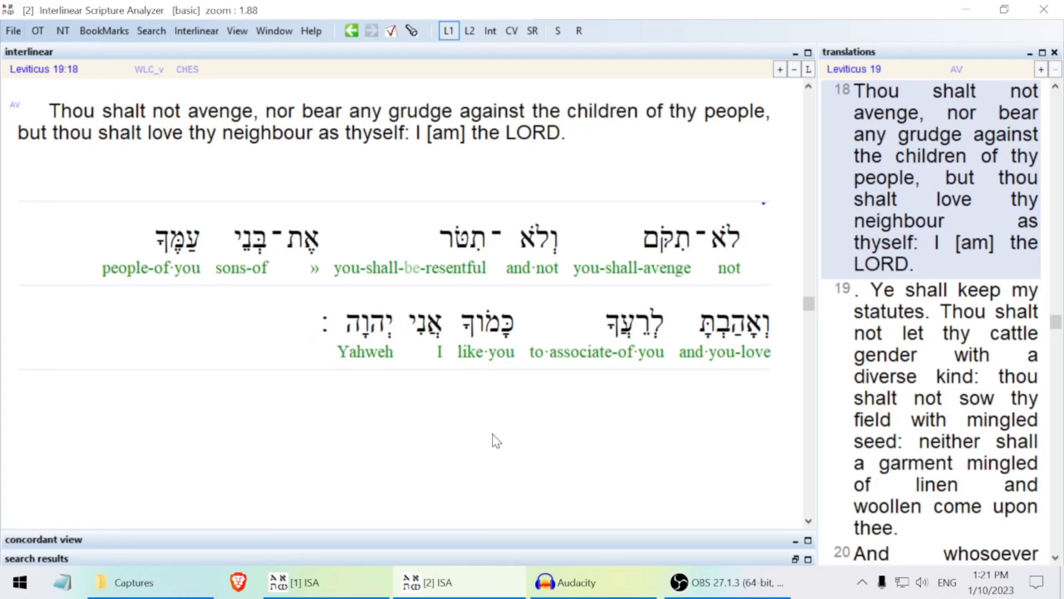
Step: Run an interlinear search for Strong's number H7453 from the word "to associate-of you" in Leviticus 19:18
click(657, 352)
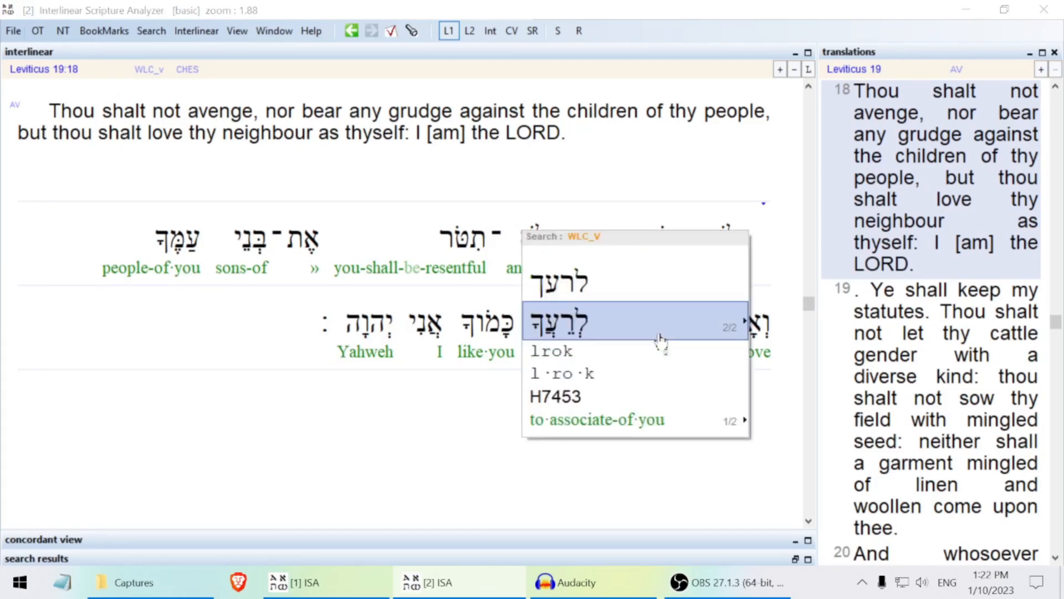
click(624, 395)
click(724, 227)
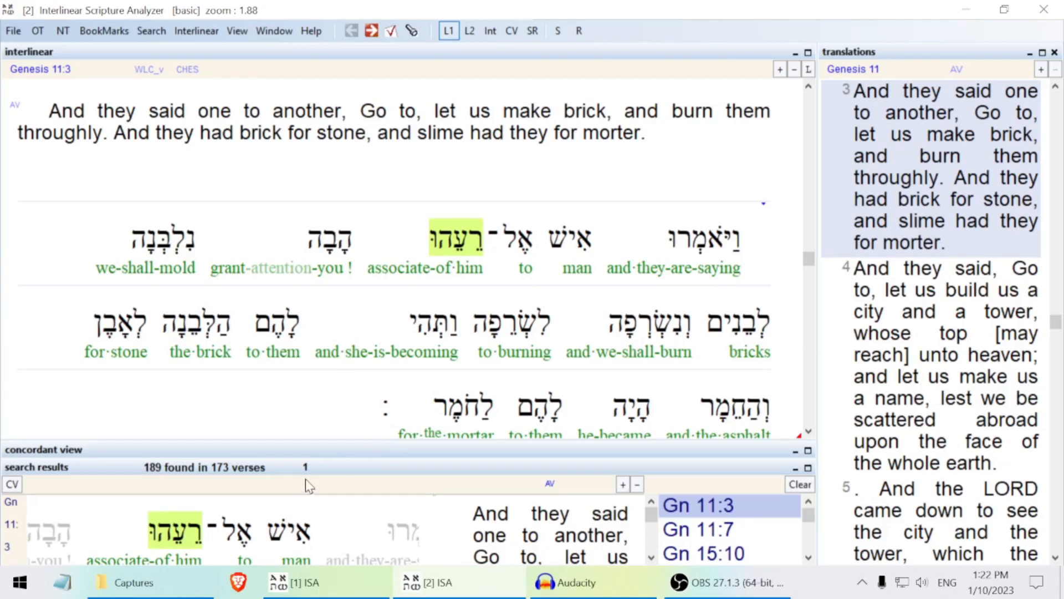
Step: Enlarge the search results, look through the H7453 verse list and open Exodus 2:13
drag(342, 444, 352, 400)
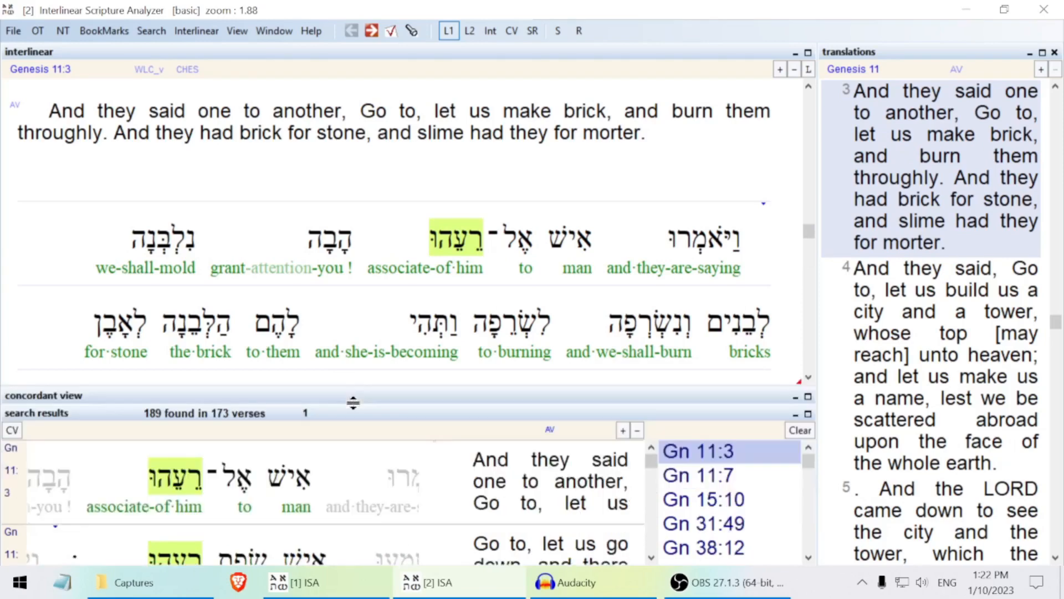
scroll(813, 560, down, 7)
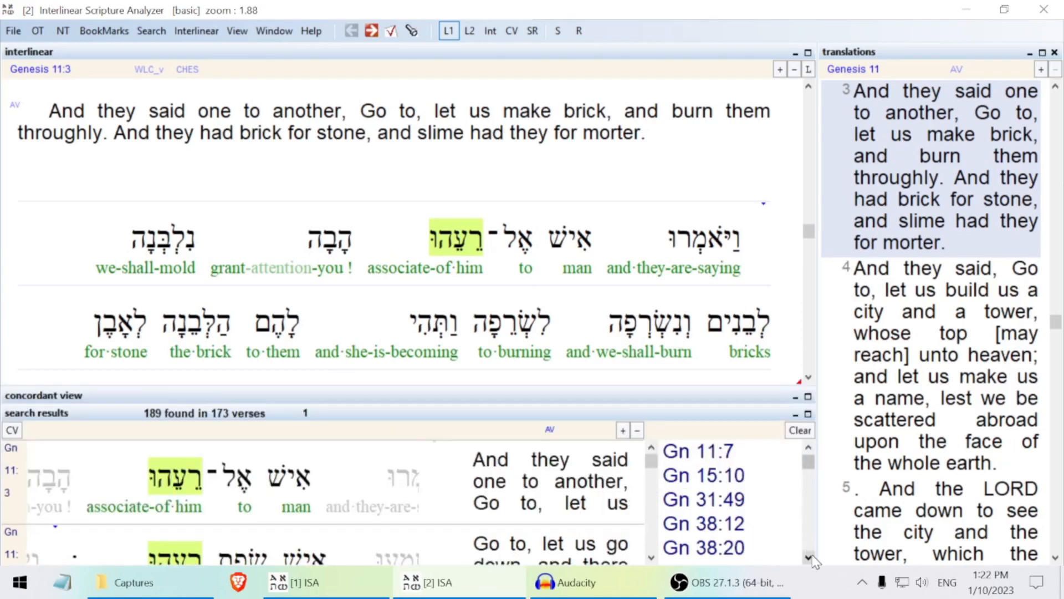
click(813, 559)
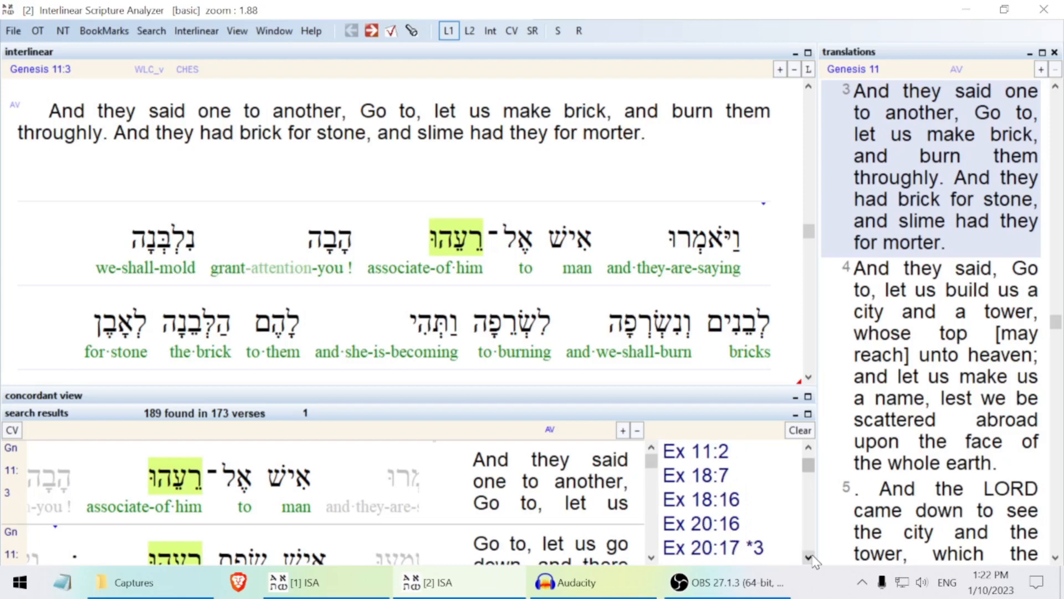
click(813, 559)
click(808, 447)
click(809, 447)
click(770, 451)
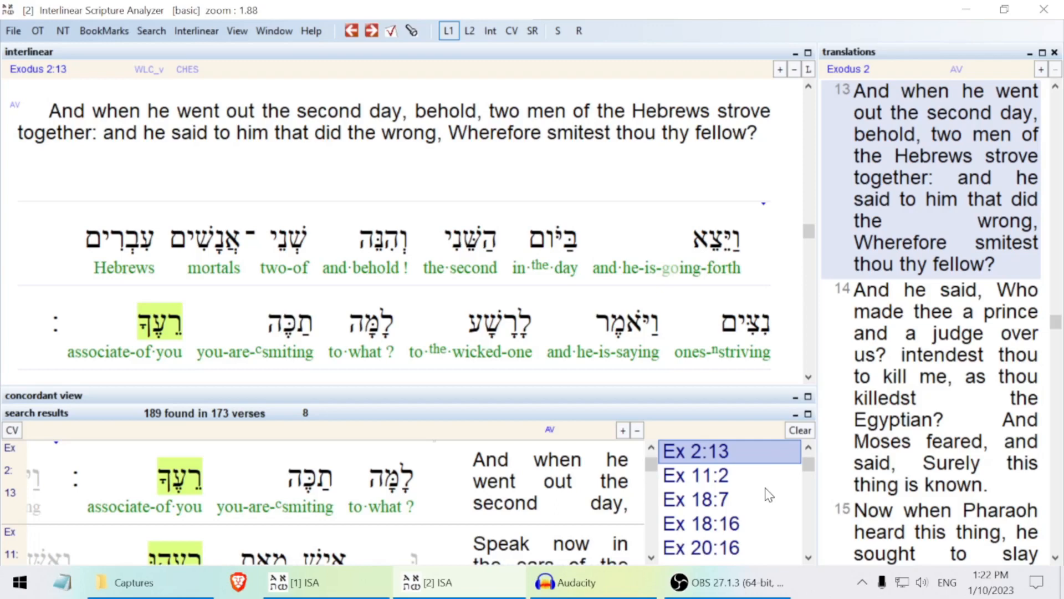
Step: Open Exodus 20:16 and Exodus 20:17 from the H7453 verse list
click(809, 559)
click(808, 559)
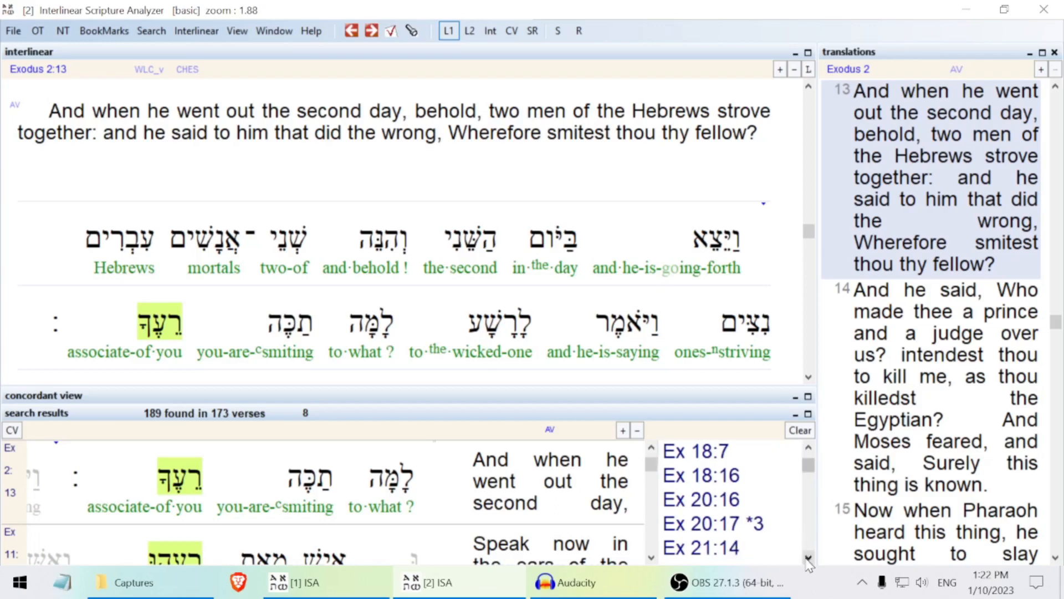
click(759, 506)
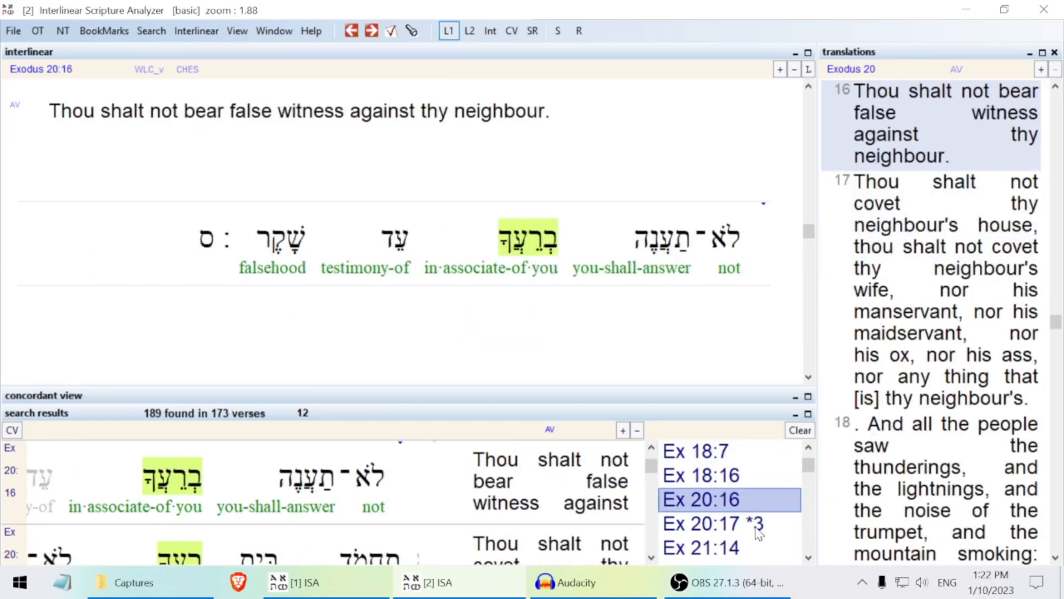
click(759, 534)
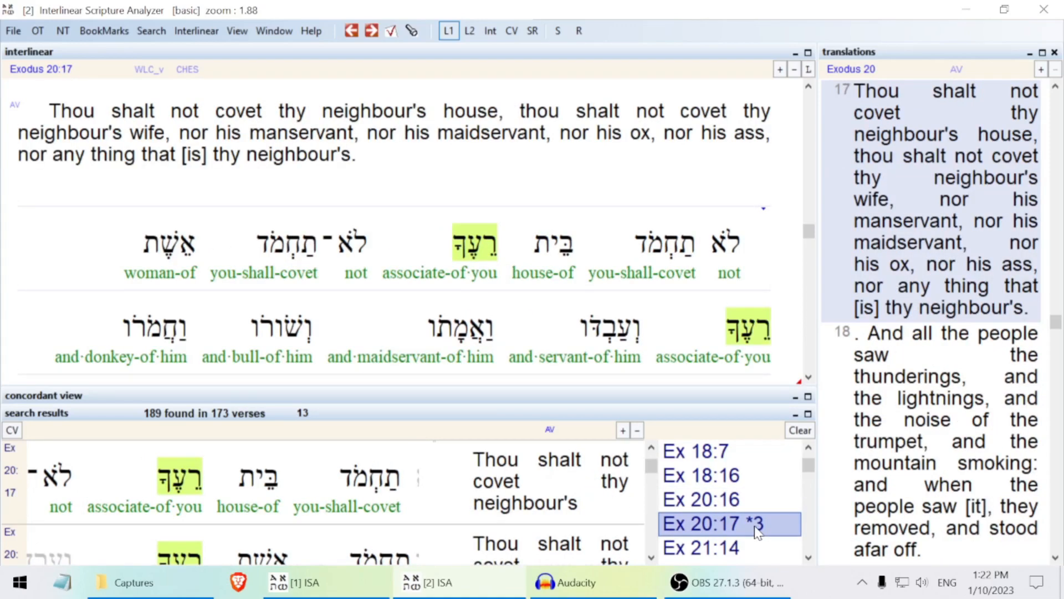
Step: Open Exodus 22:7 from the H7453 verse list
click(810, 557)
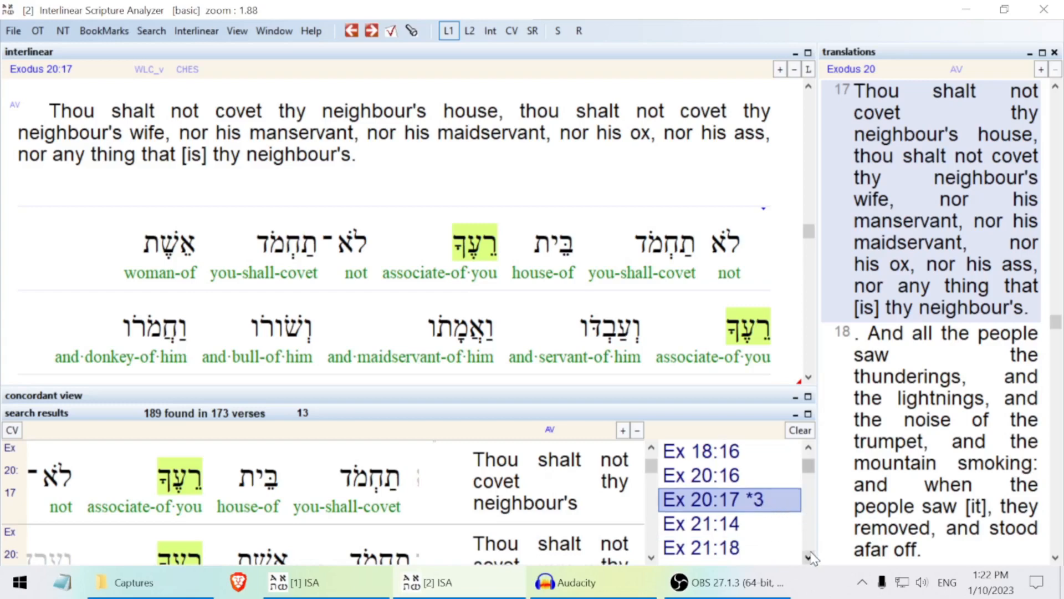
click(809, 556)
click(810, 557)
click(763, 546)
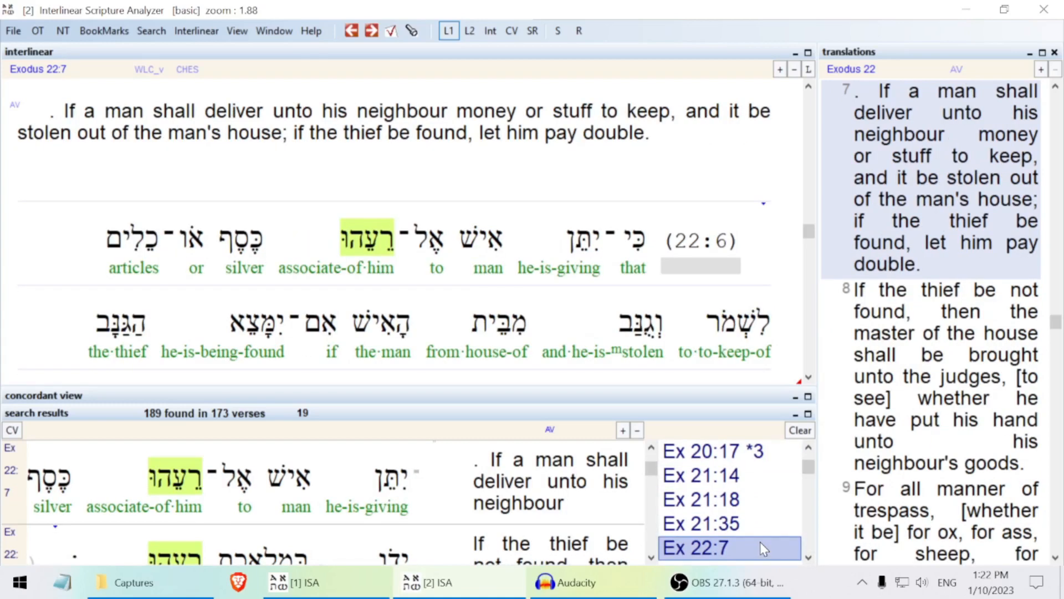